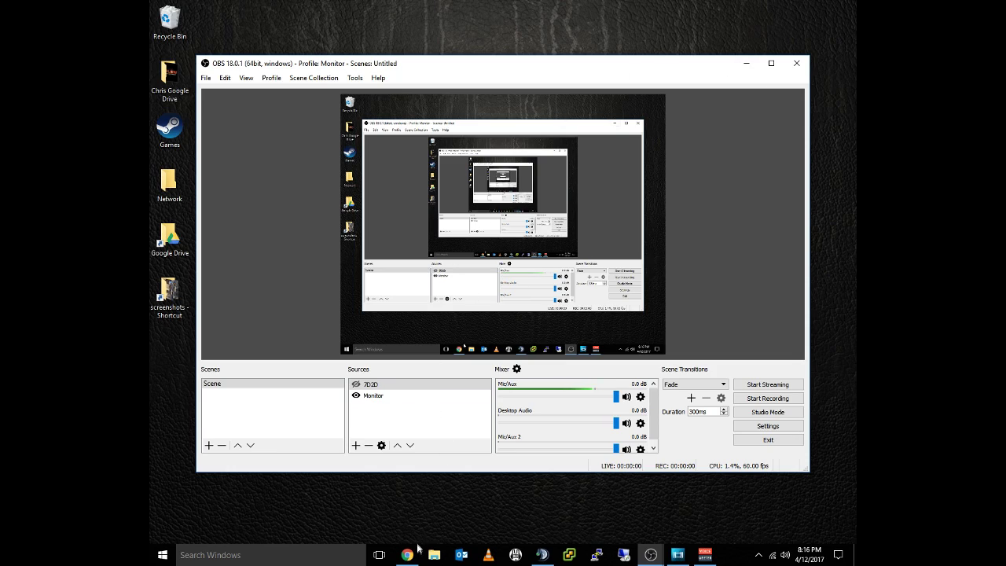
# Step: Review the OBS Studio, Voicemeeter Banana and TeamSpeak 3 pages in Chrome, including the Voicemeeter 2.0.3.3 ZIP package download
pyautogui.click(408, 553)
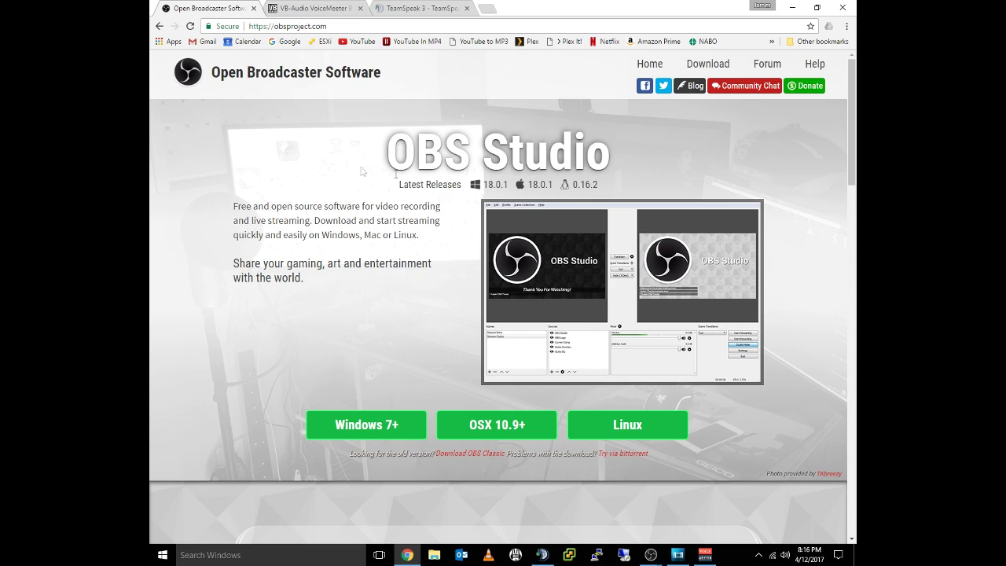
pyautogui.click(318, 9)
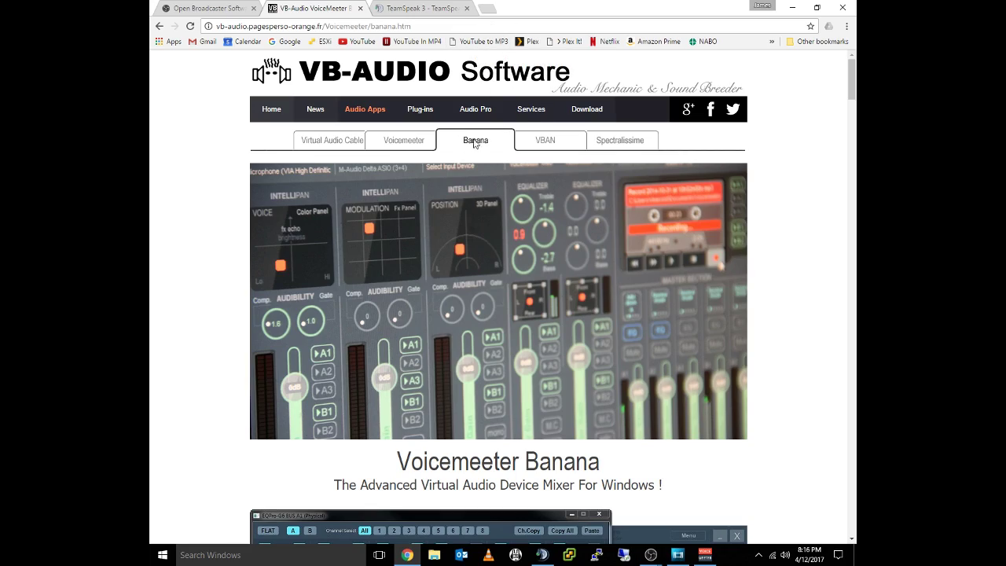
pyautogui.moveTo(852, 81); pyautogui.dragTo(852, 330)
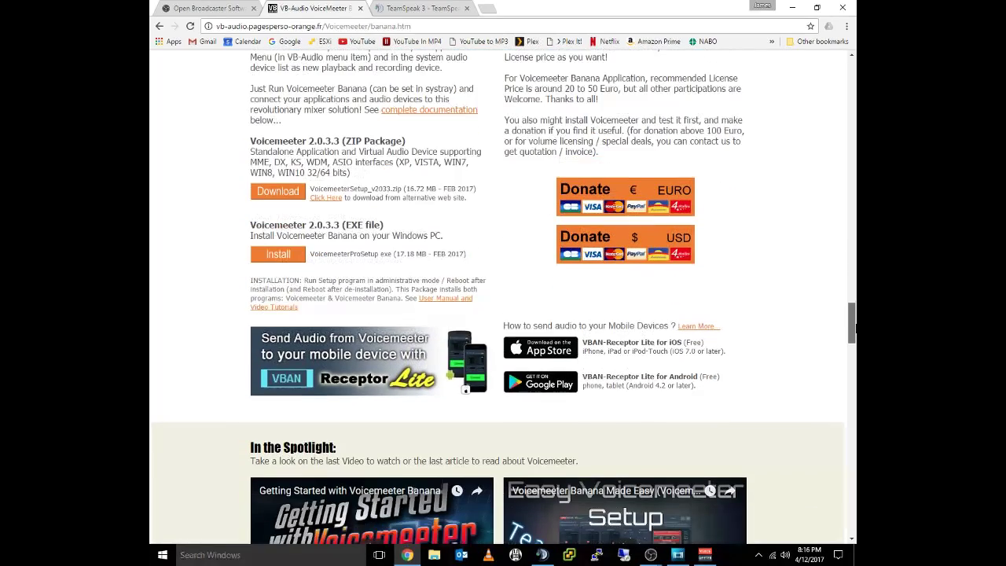
pyautogui.click(278, 193)
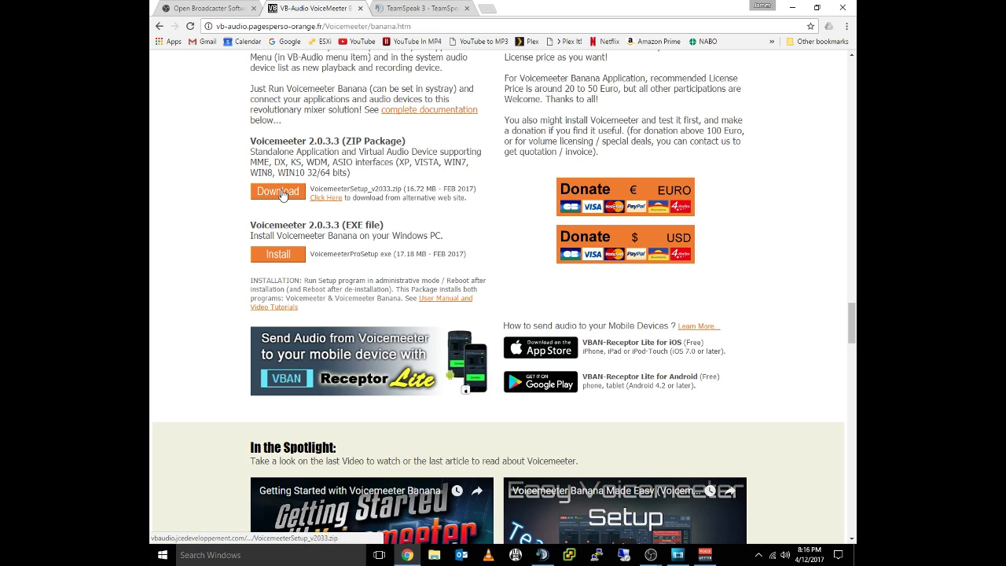
pyautogui.click(424, 8)
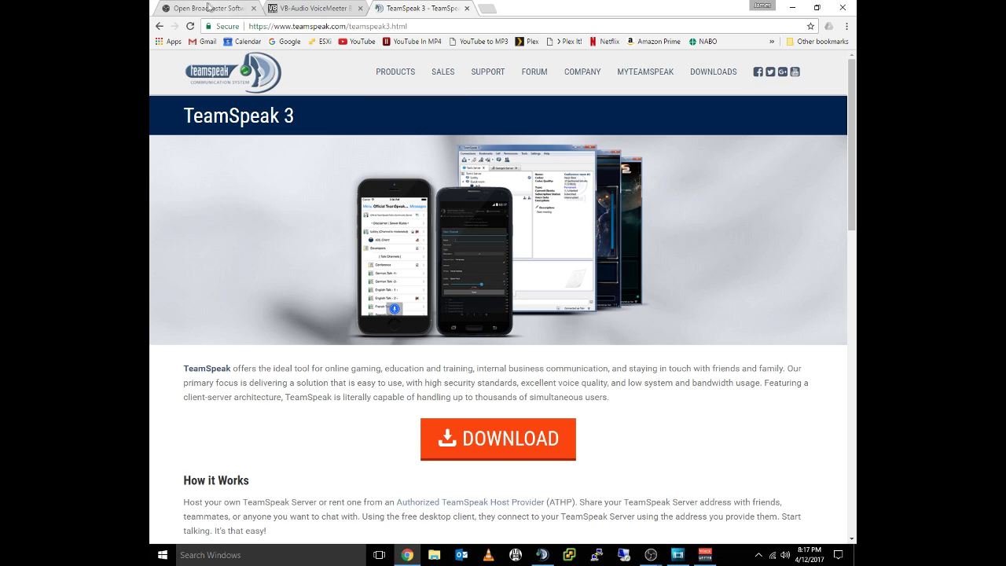
pyautogui.click(285, 10)
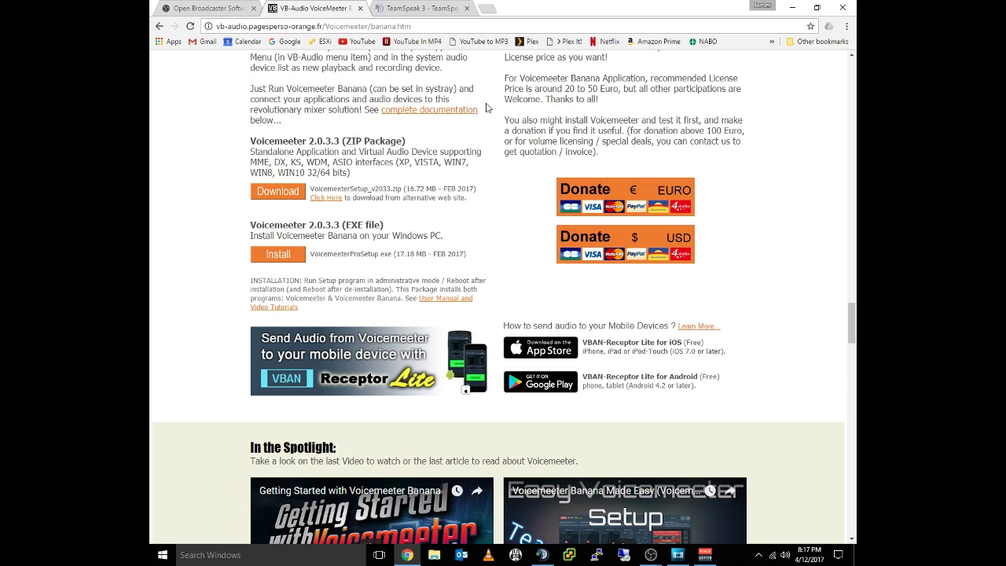
pyautogui.click(791, 7)
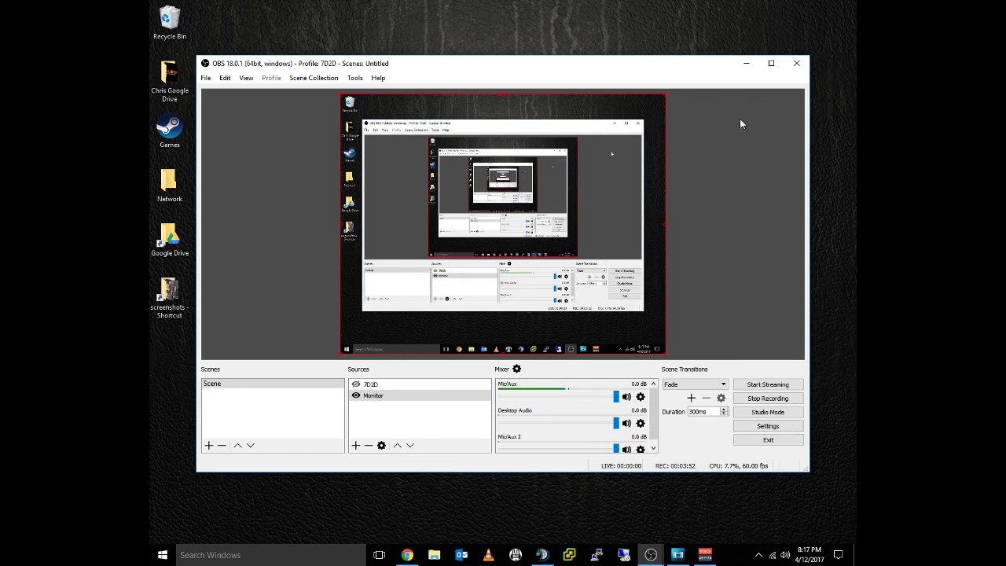
# Step: Search Windows for "voice" to locate Voicemeeter Banana, and view its running mixer window before minimizing it
pyautogui.click(745, 63)
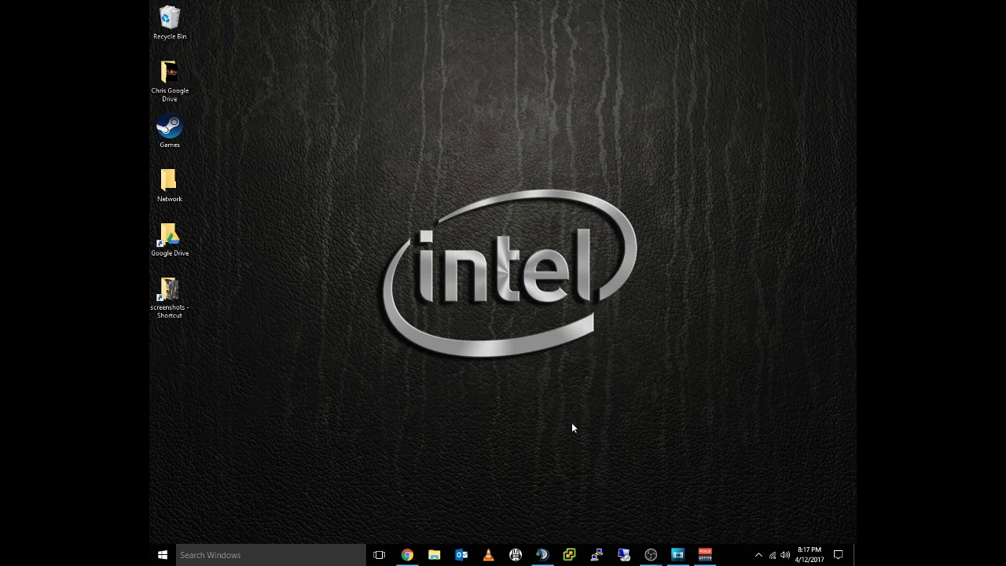
pyautogui.click(268, 556)
pyautogui.write('voice')
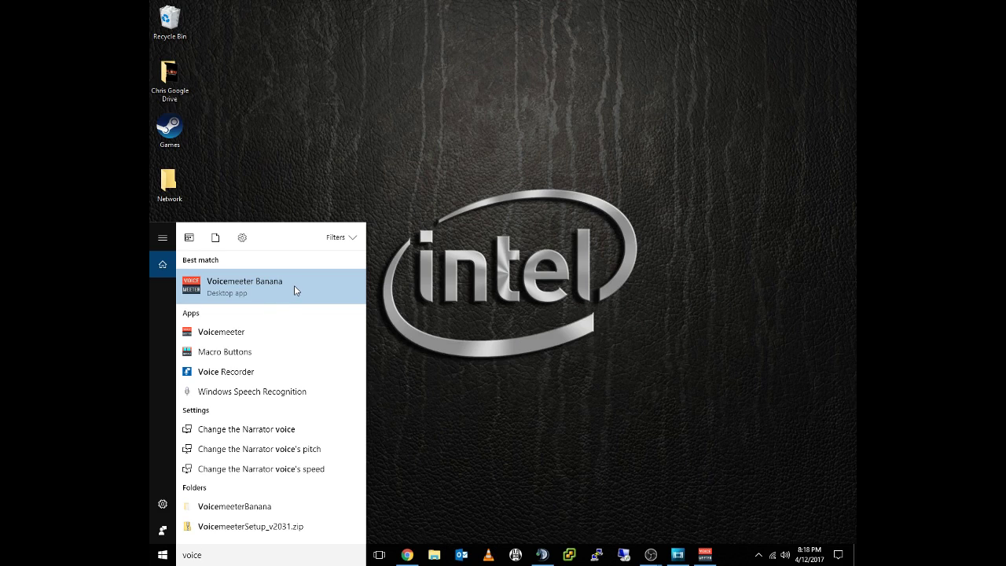
pyautogui.click(610, 330)
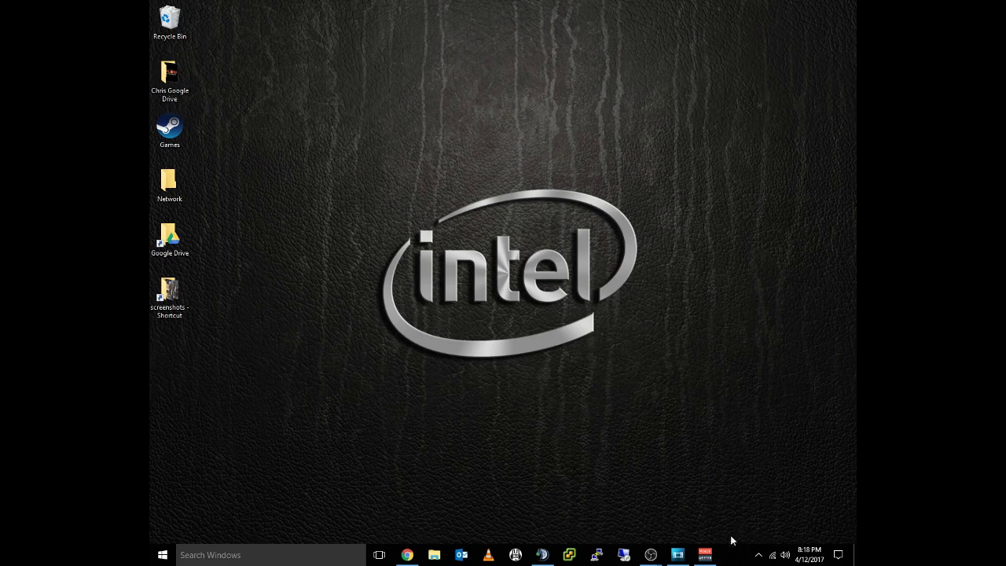
pyautogui.click(704, 555)
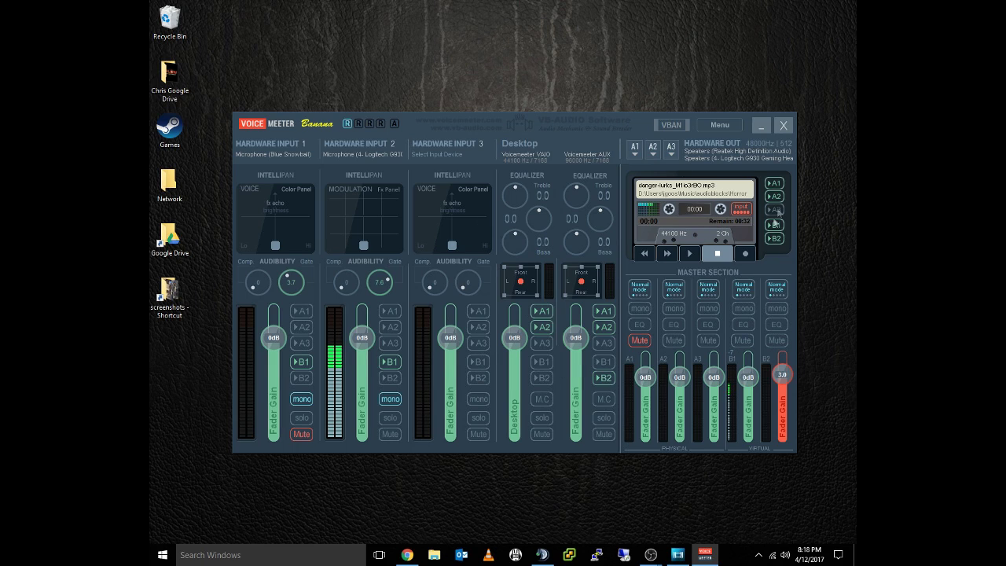
pyautogui.click(760, 126)
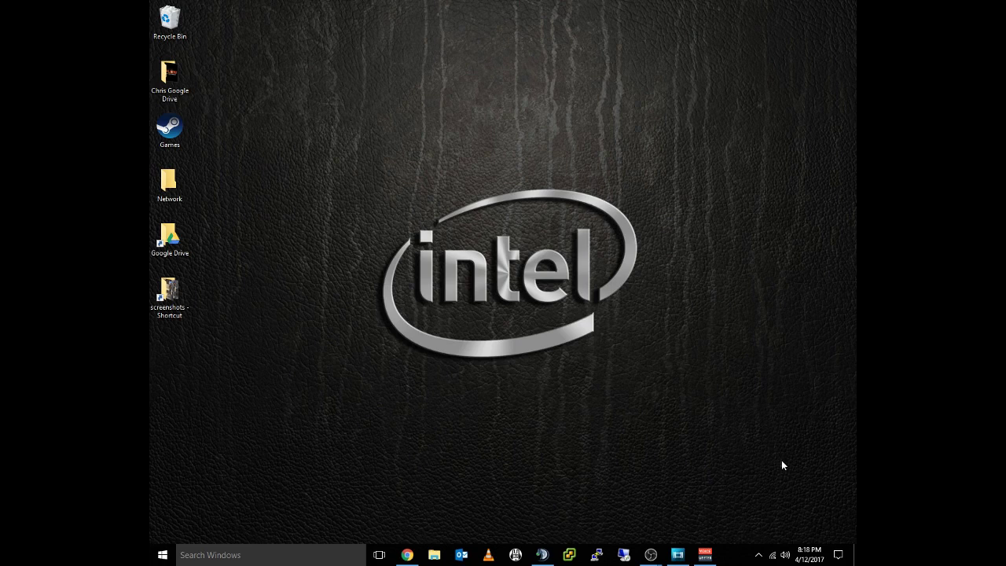
# Step: Open the Windows playback devices and check the default assignments of VoiceMeeter Input and VoiceMeeter Aux Input
pyautogui.rightClick(788, 557)
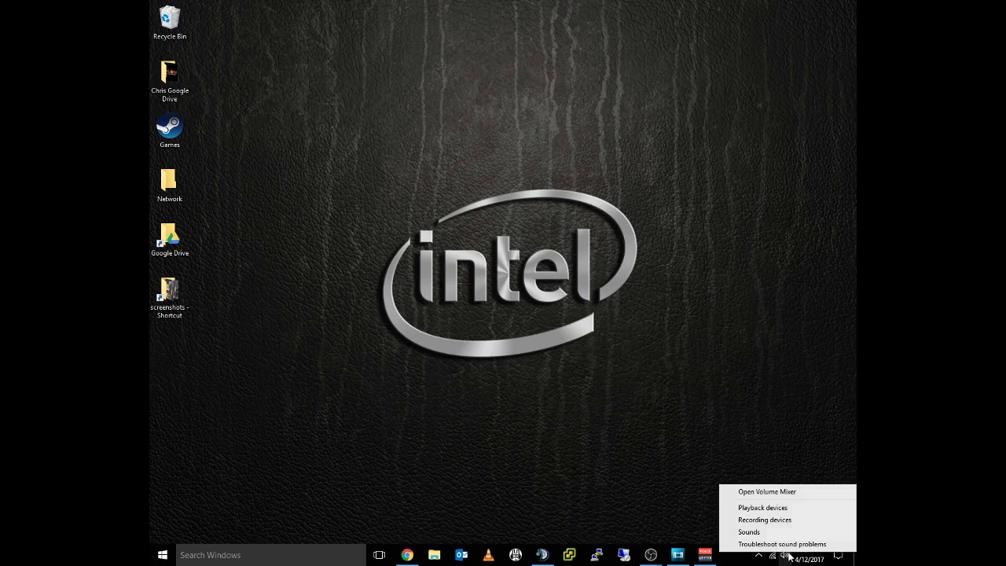
pyautogui.click(766, 508)
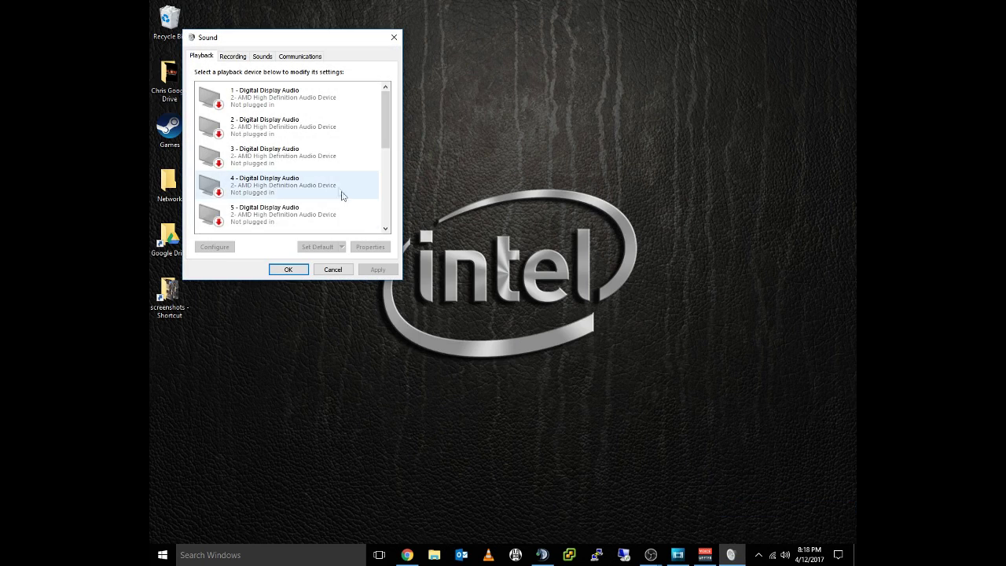
pyautogui.scroll(-3, 322, 186)
pyautogui.scroll(-1, 322, 182)
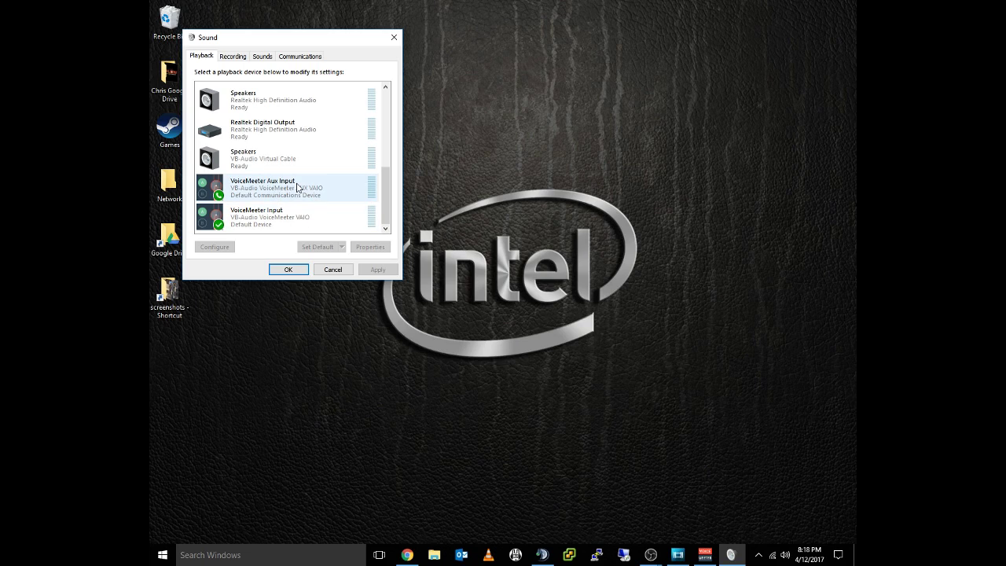
pyautogui.click(268, 222)
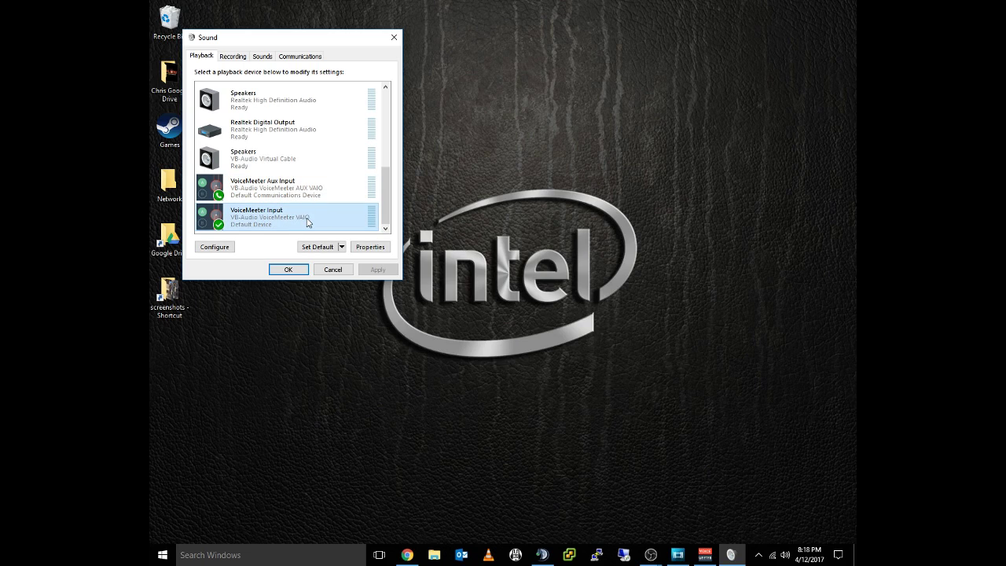
pyautogui.click(316, 195)
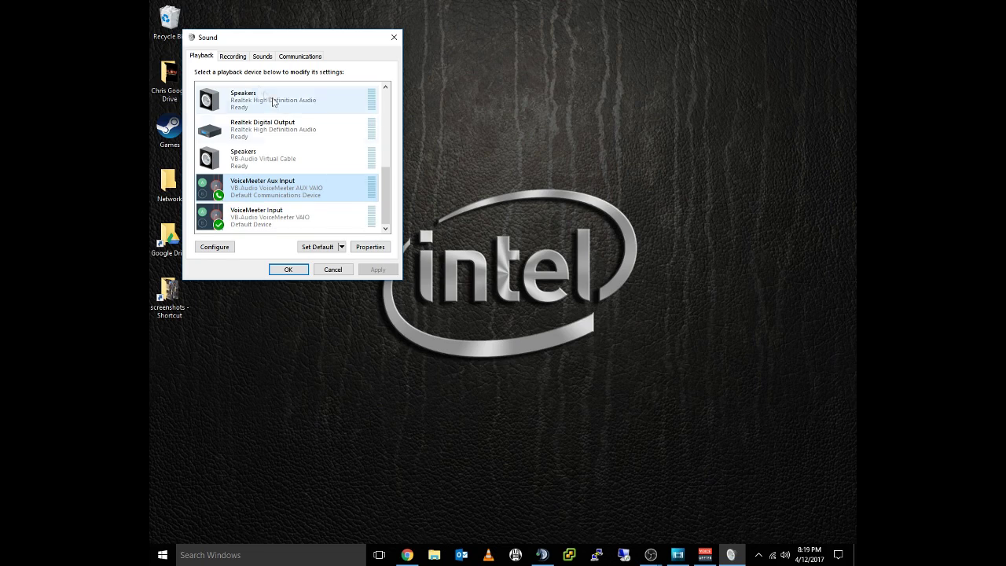
# Step: Check the default assignments of VoiceMeeter Output and VoiceMeeter Aux Output among the recording devices, and close the Sound dialog
pyautogui.click(233, 60)
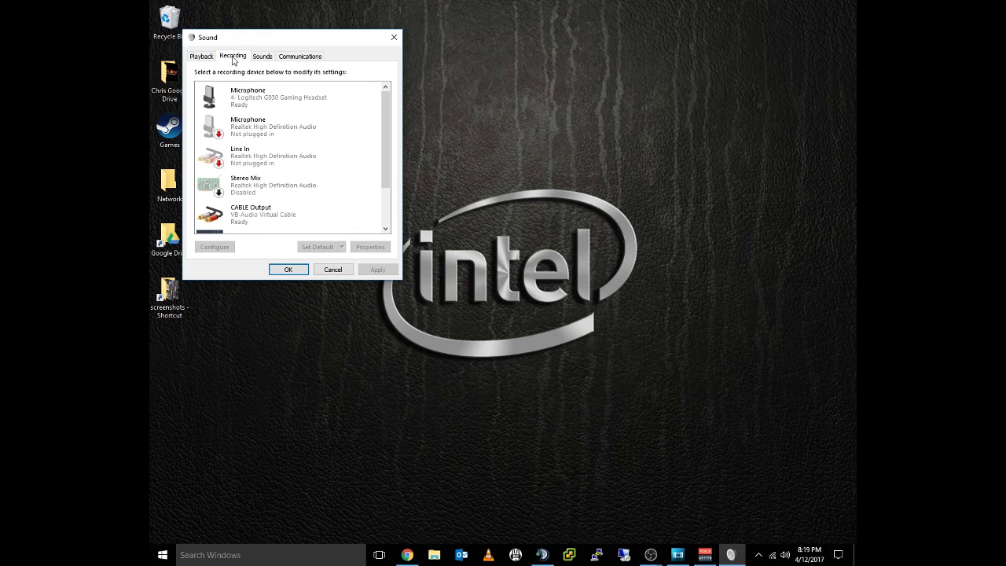
pyautogui.scroll(-2, 307, 181)
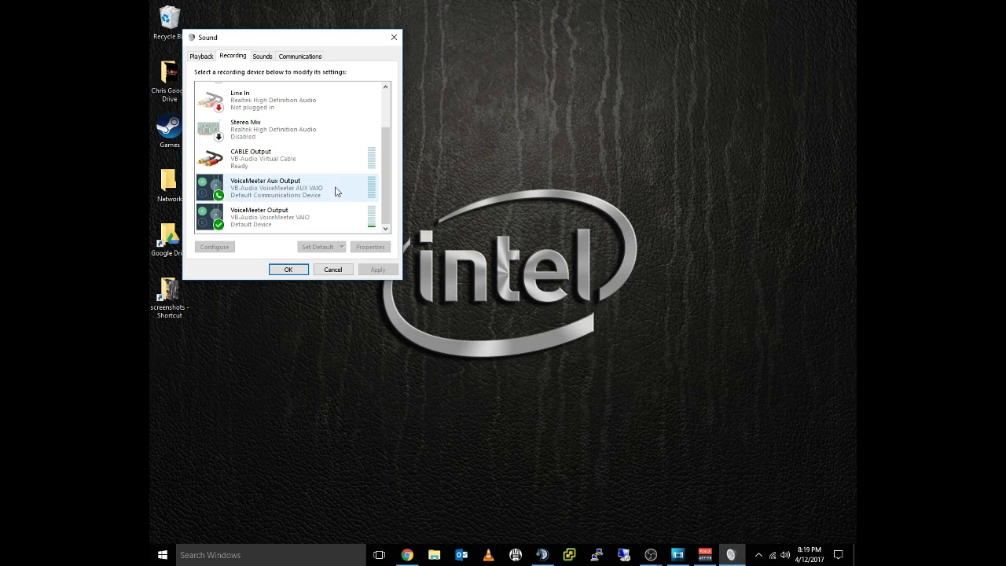
pyautogui.click(271, 224)
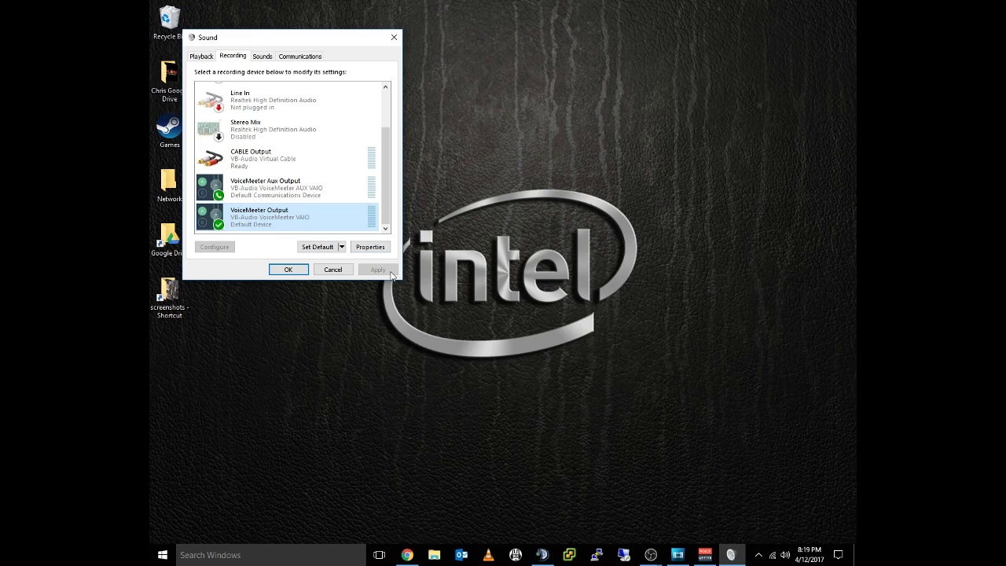
pyautogui.click(292, 270)
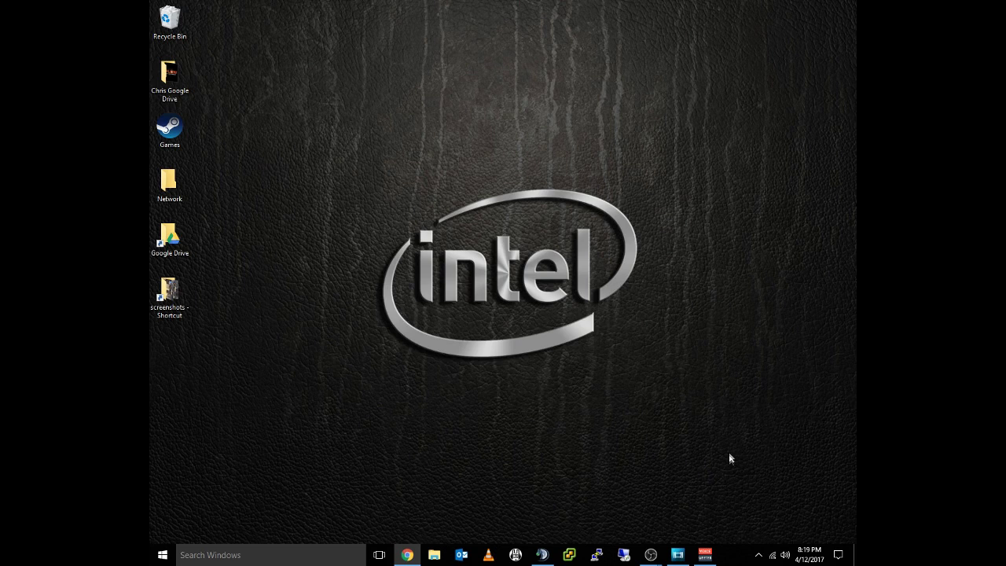
# Step: Bring up Voicemeeter Banana and review its startup and Hook Volume Keys options and the device choices for hardware output A1
pyautogui.click(704, 555)
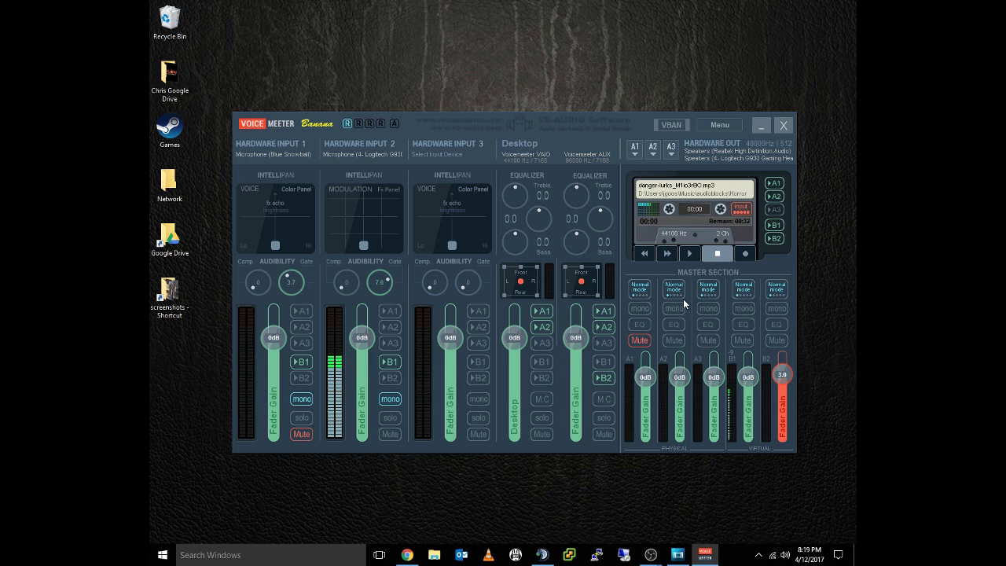
pyautogui.click(728, 126)
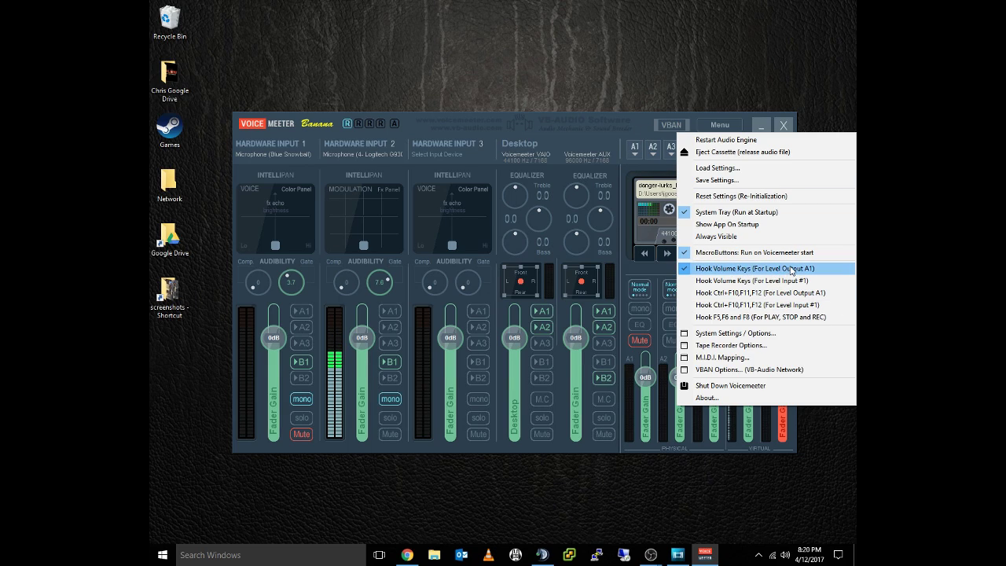
pyautogui.click(646, 126)
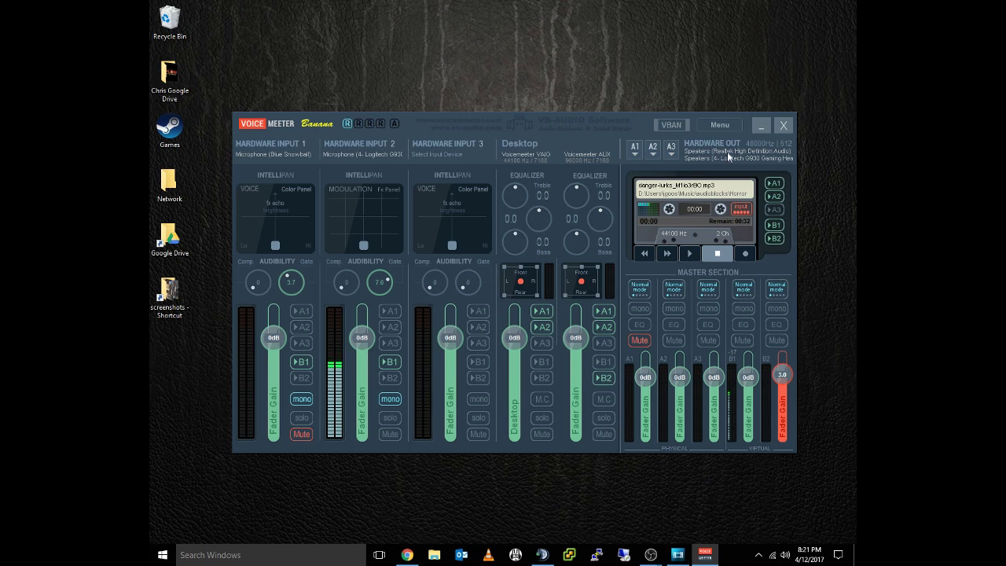
pyautogui.click(634, 153)
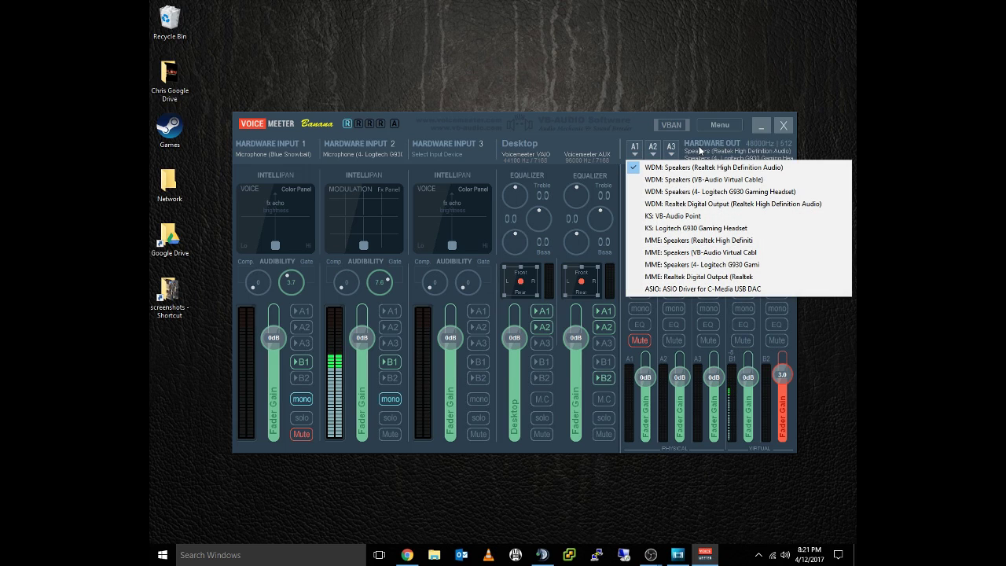
pyautogui.click(705, 153)
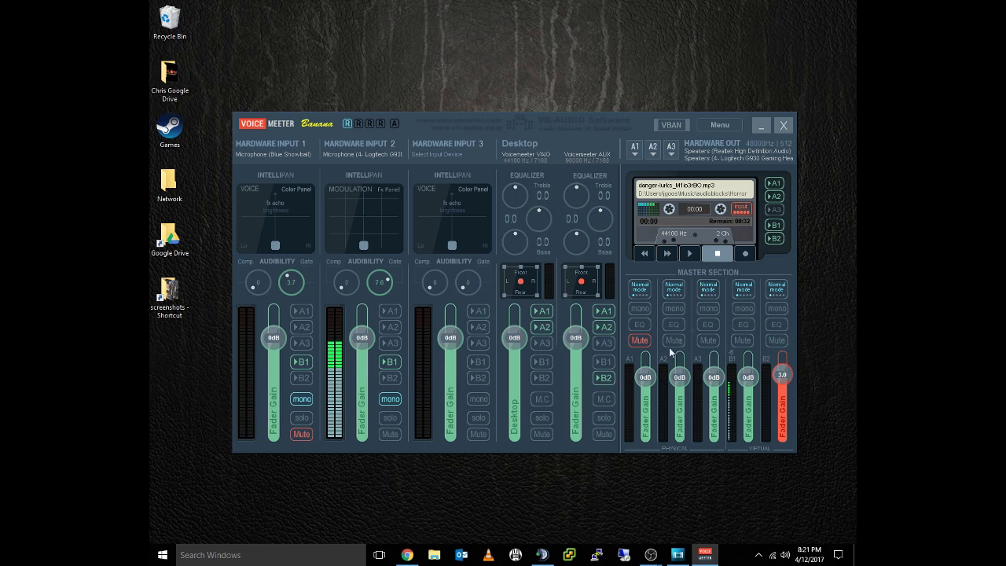
# Step: Check the volume hook option for Level Output A1 and test it by repeatedly raising and lowering the A1 fader, ending at 0 dB
pyautogui.click(720, 125)
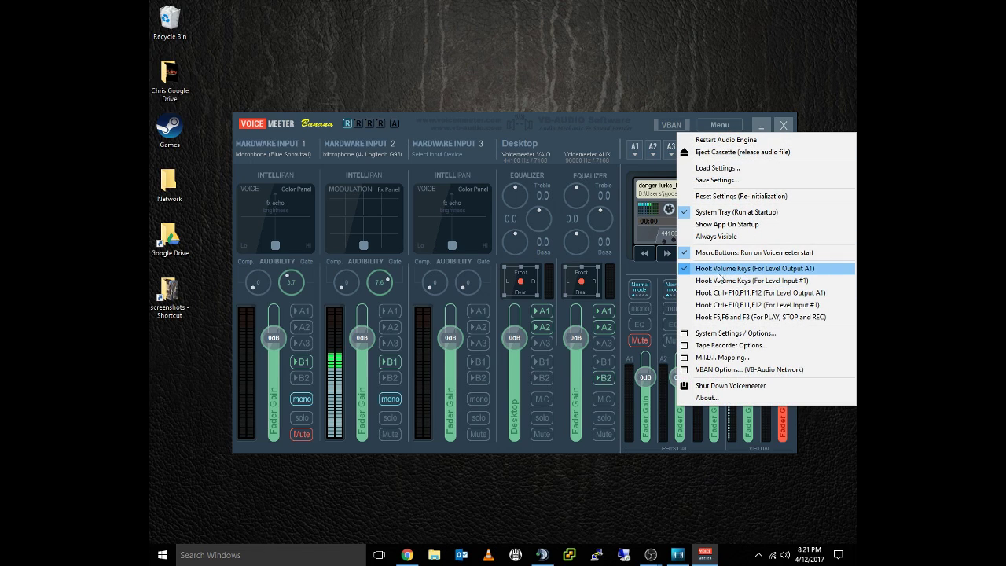
pyautogui.click(646, 125)
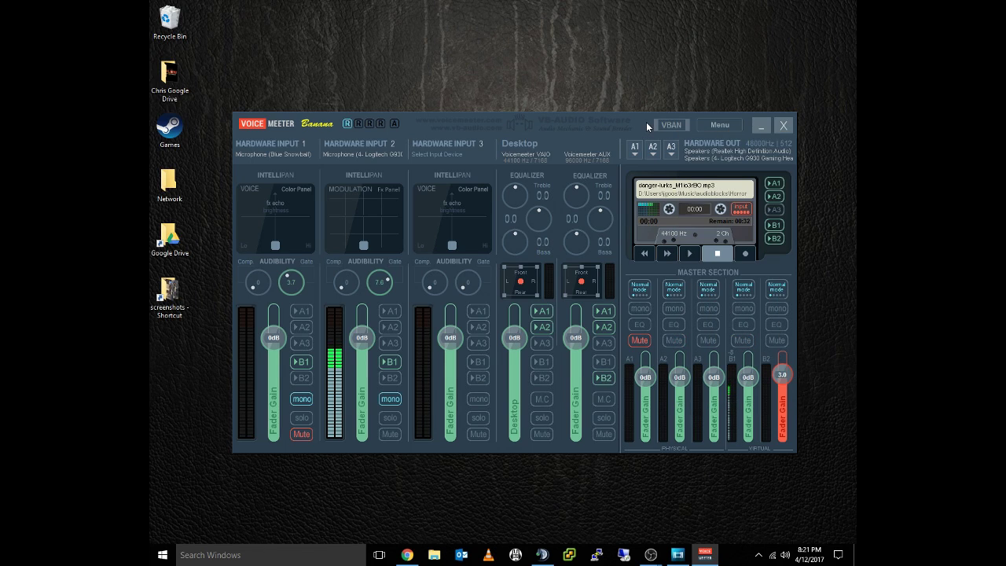
pyautogui.press('XF86AudioRaiseVolume')
pyautogui.press('XF86AudioRaiseVolume')
pyautogui.press('XF86AudioRaiseVolume')
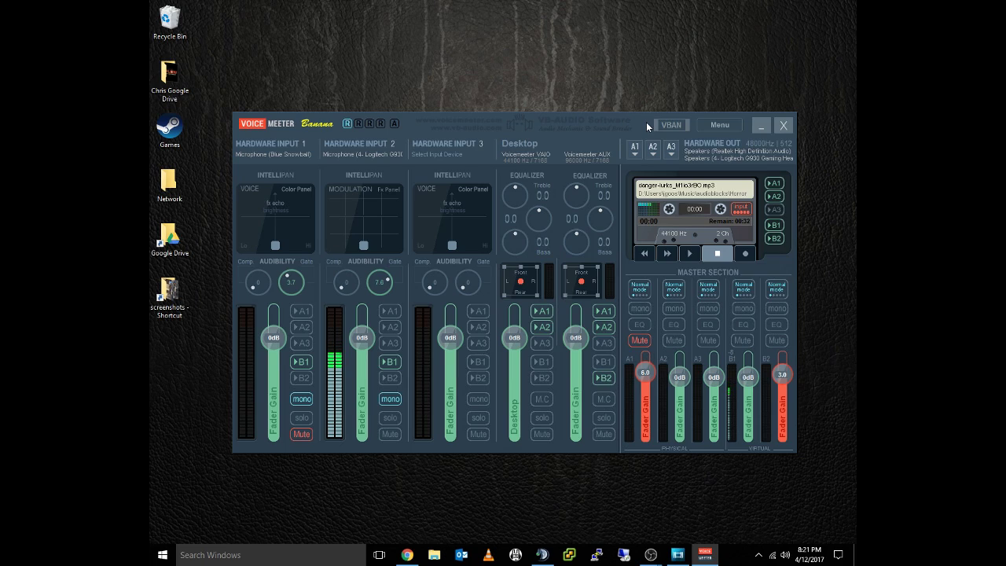
pyautogui.press('XF86AudioLowerVolume')
pyautogui.press('XF86AudioLowerVolume')
pyautogui.press('XF86AudioLowerVolume')
pyautogui.press('XF86AudioLowerVolume')
pyautogui.press('XF86AudioLowerVolume')
pyautogui.press('XF86AudioRaiseVolume')
pyautogui.press('XF86AudioRaiseVolume')
pyautogui.press('XF86AudioRaiseVolume')
pyautogui.press('XF86AudioLowerVolume')
pyautogui.press('XF86AudioLowerVolume')
pyautogui.press('XF86AudioLowerVolume')
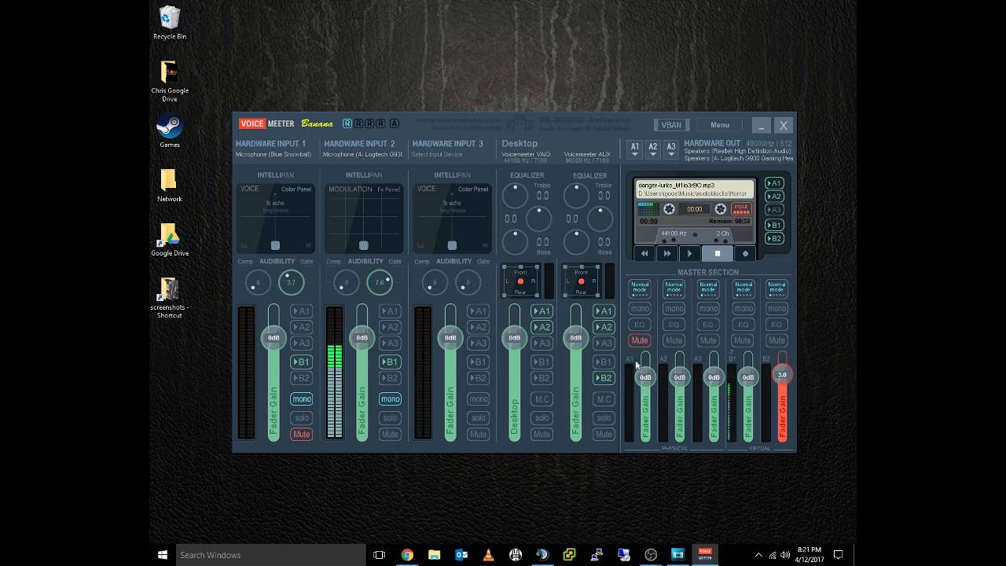
pyautogui.press('XF86AudioRaiseVolume')
pyautogui.press('XF86AudioRaiseVolume')
pyautogui.press('XF86AudioRaiseVolume')
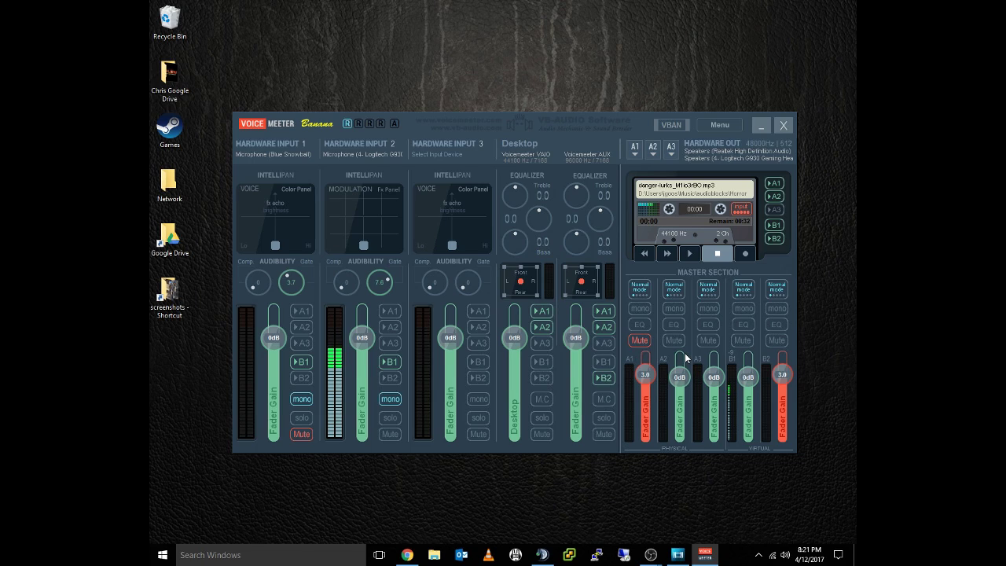
pyautogui.press('XF86AudioLowerVolume')
pyautogui.press('XF86AudioLowerVolume')
pyautogui.press('XF86AudioLowerVolume')
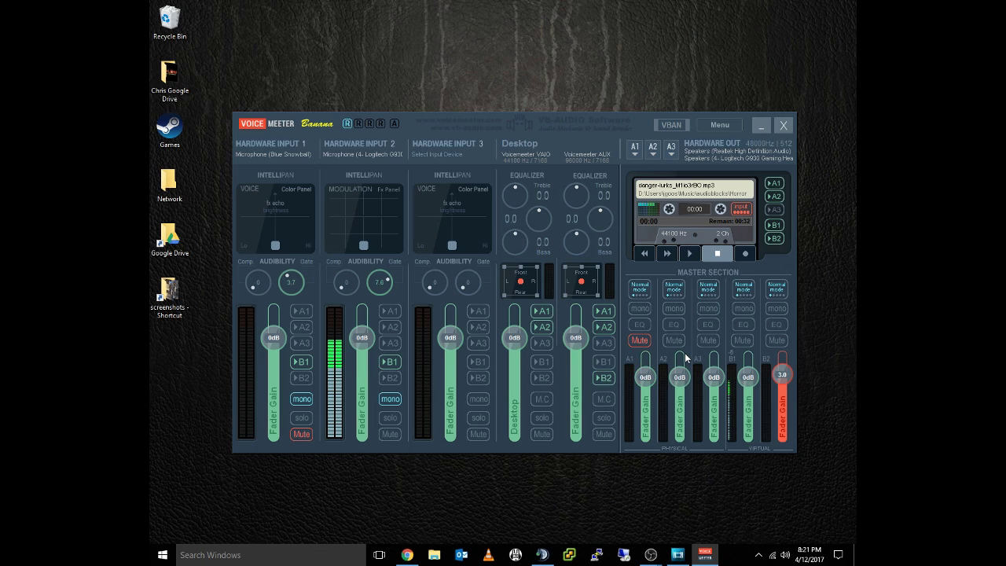
pyautogui.press('XF86AudioRaiseVolume')
pyautogui.press('XF86AudioRaiseVolume')
pyautogui.press('XF86AudioRaiseVolume')
pyautogui.press('XF86AudioLowerVolume')
pyautogui.press('XF86AudioLowerVolume')
pyautogui.press('XF86AudioLowerVolume')
# Step: Check which device is selected for hardware output A2, leaving the selection as it is
pyautogui.click(654, 154)
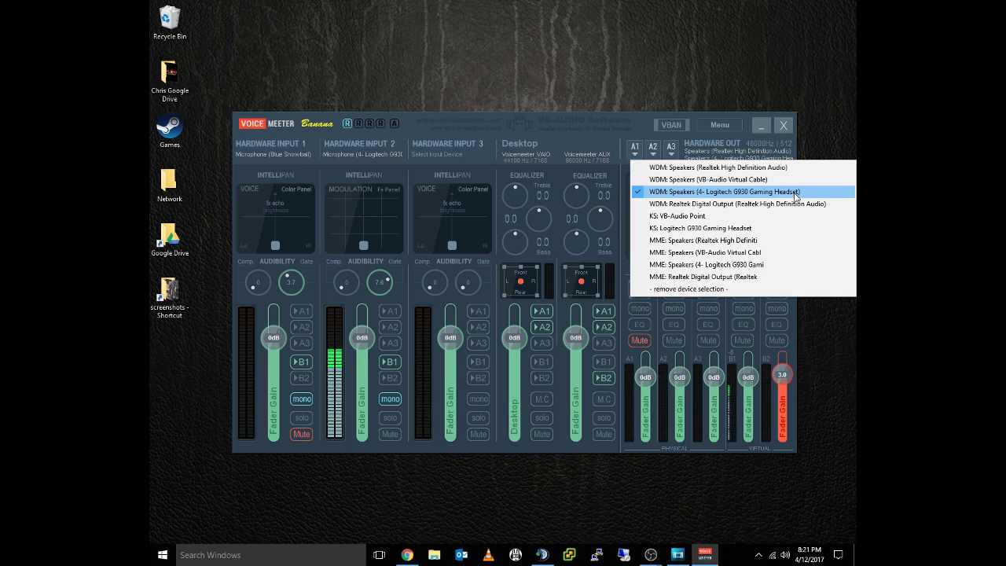
pyautogui.click(687, 161)
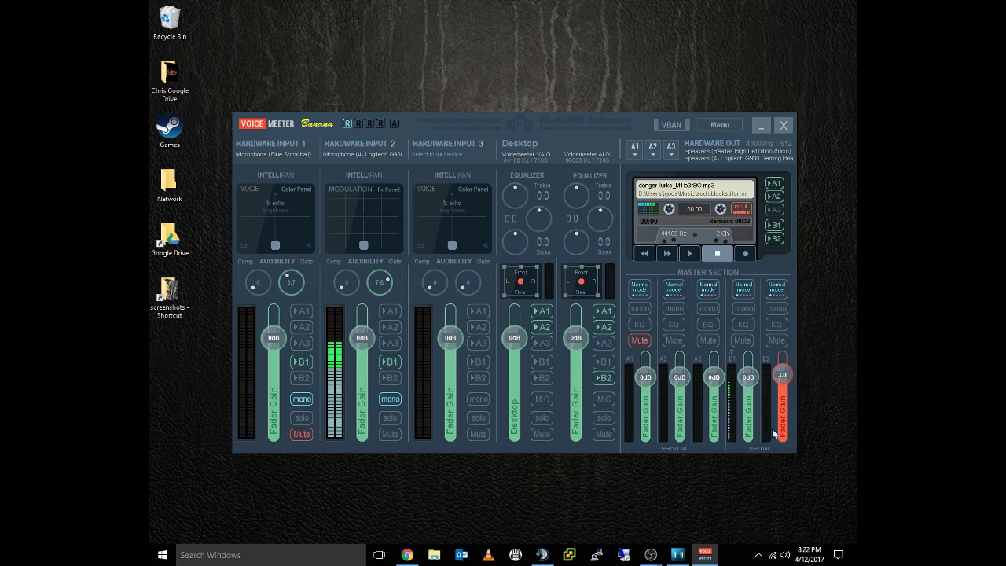
# Step: Review the default assignments of the VoiceMeeter outputs among the Windows recording devices, and close the Sound dialog
pyautogui.rightClick(784, 555)
pyautogui.click(789, 530)
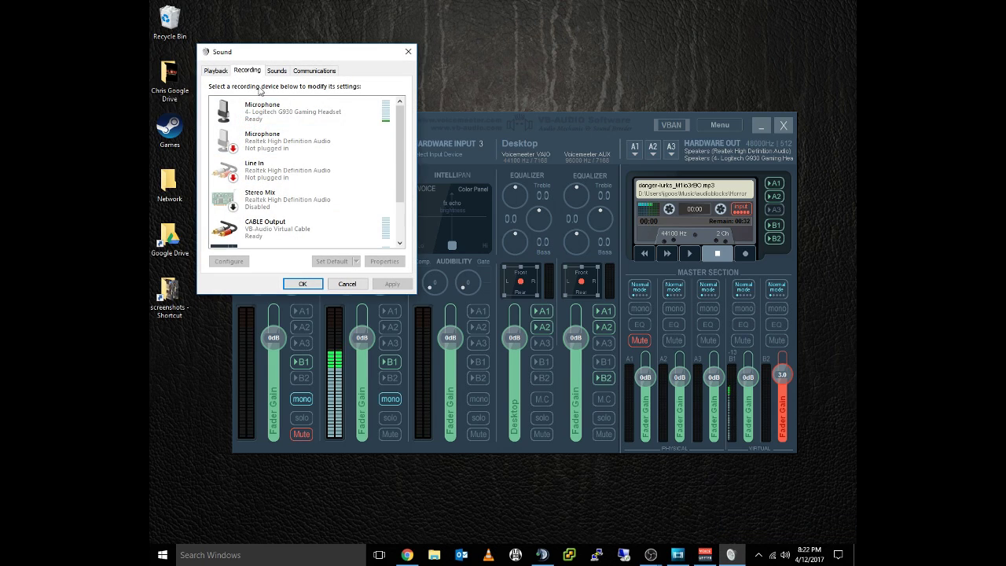
pyautogui.scroll(-1, 299, 180)
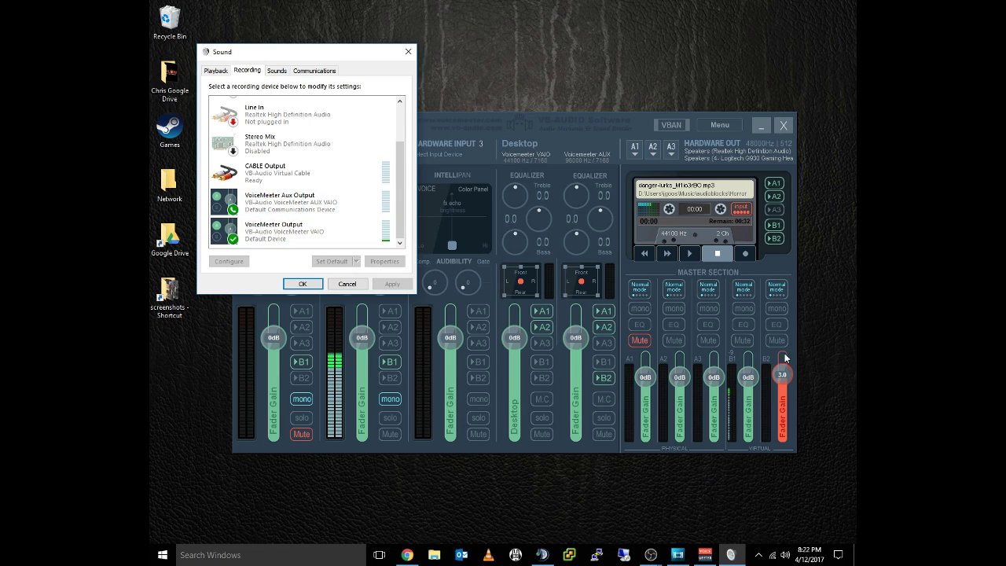
pyautogui.click(309, 286)
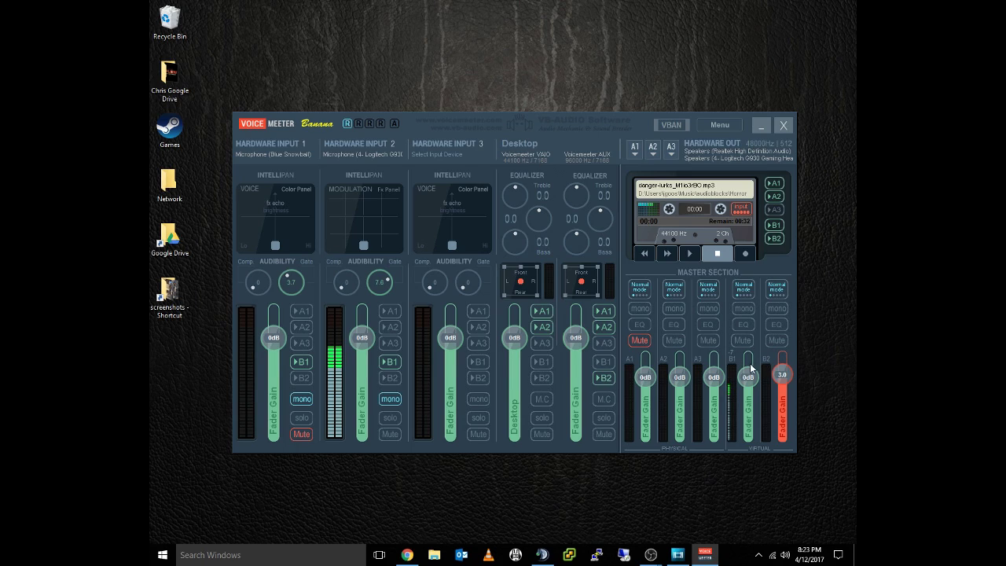
# Step: Review the default assignments of VoiceMeeter Input and VoiceMeeter Aux Input among the Windows playback devices, and close the Sound dialog
pyautogui.rightClick(783, 555)
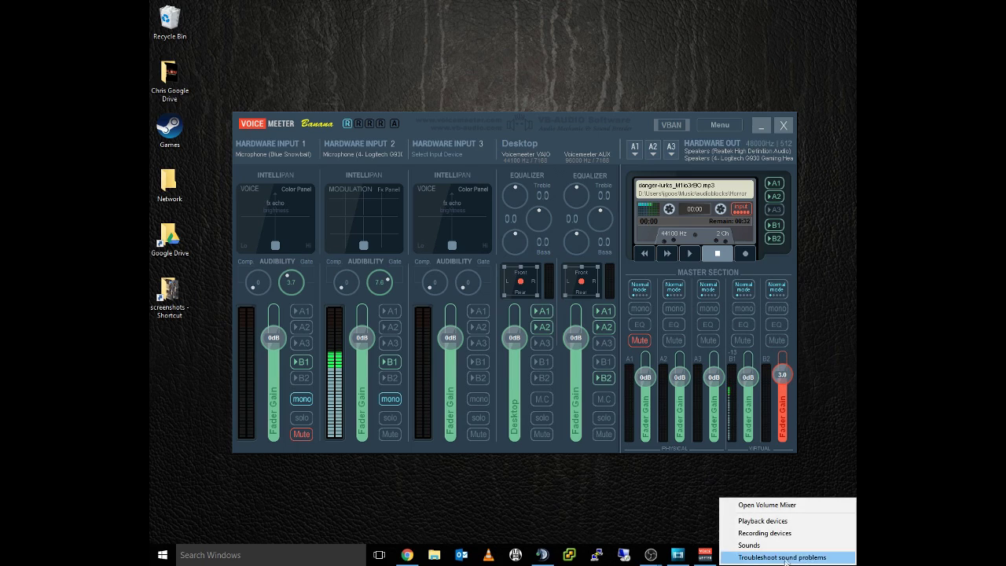
pyautogui.click(791, 521)
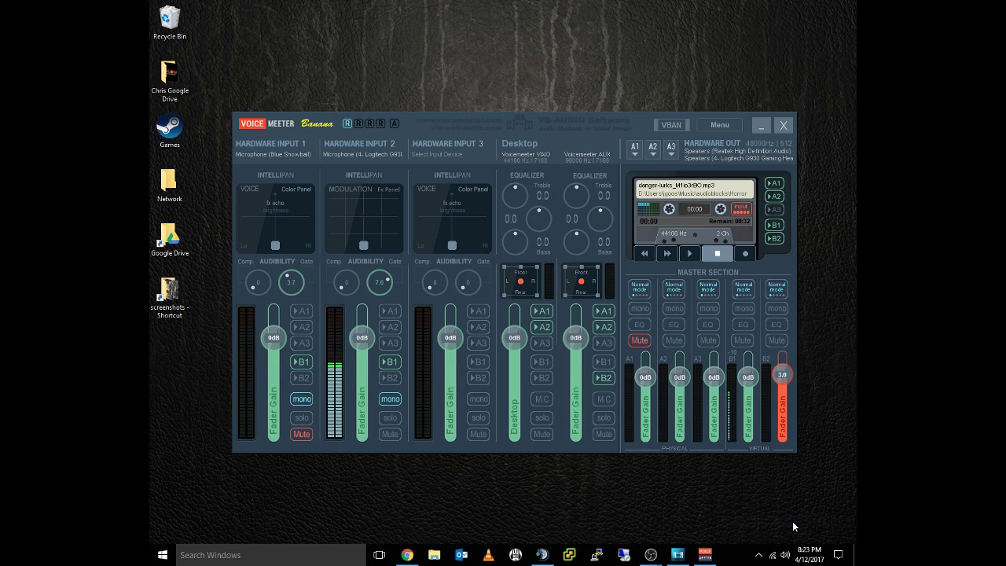
pyautogui.scroll(-2, 420, 200)
pyautogui.scroll(-3, 420, 200)
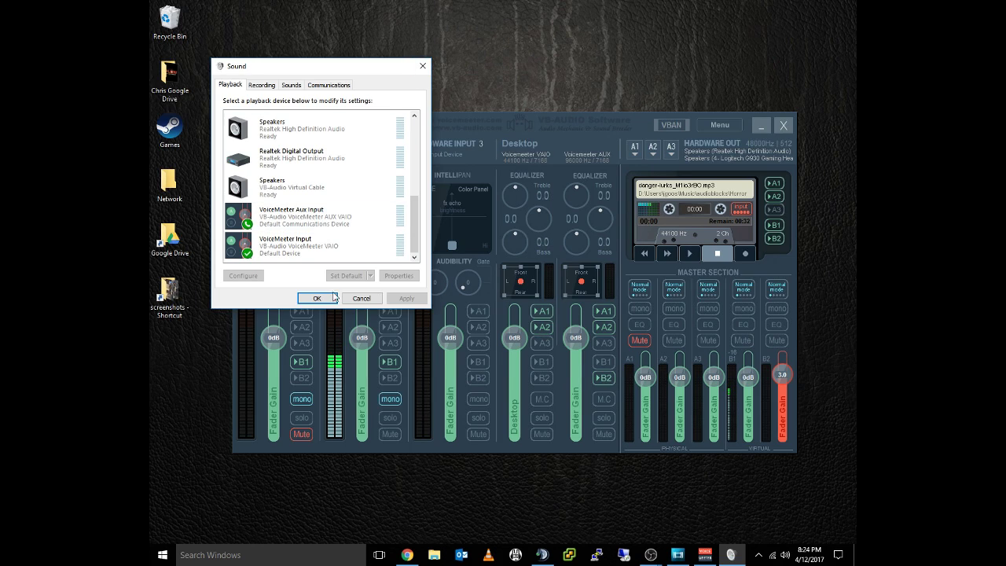
pyautogui.click(330, 298)
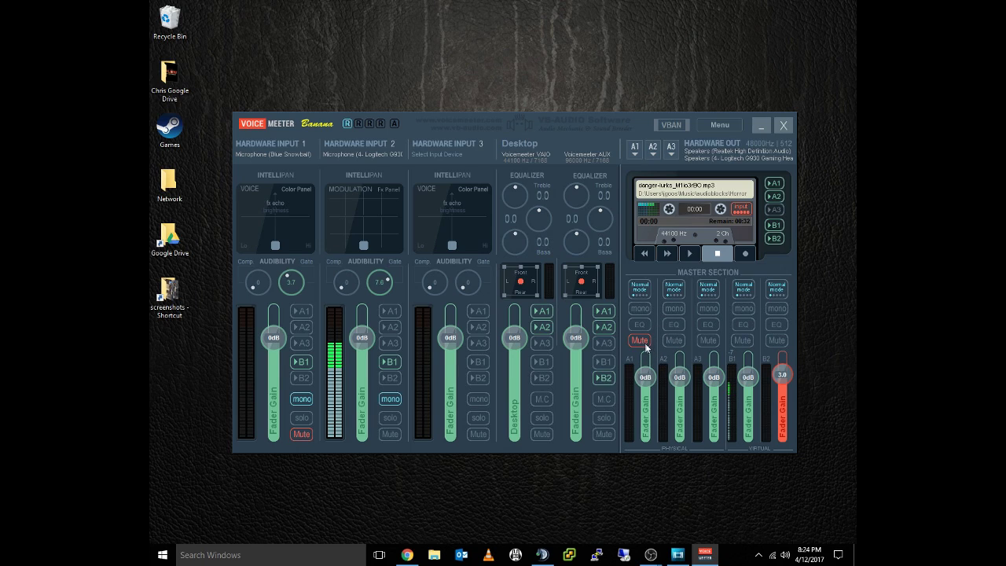
# Step: Try toggling the A2 output's mute and the Desktop channel's B1 and B2 routing
pyautogui.click(672, 339)
pyautogui.click(544, 365)
pyautogui.click(544, 377)
pyautogui.click(542, 361)
# Step: Switch to TeamSpeak 3 and review the available playback devices in its Playback options
pyautogui.click(542, 554)
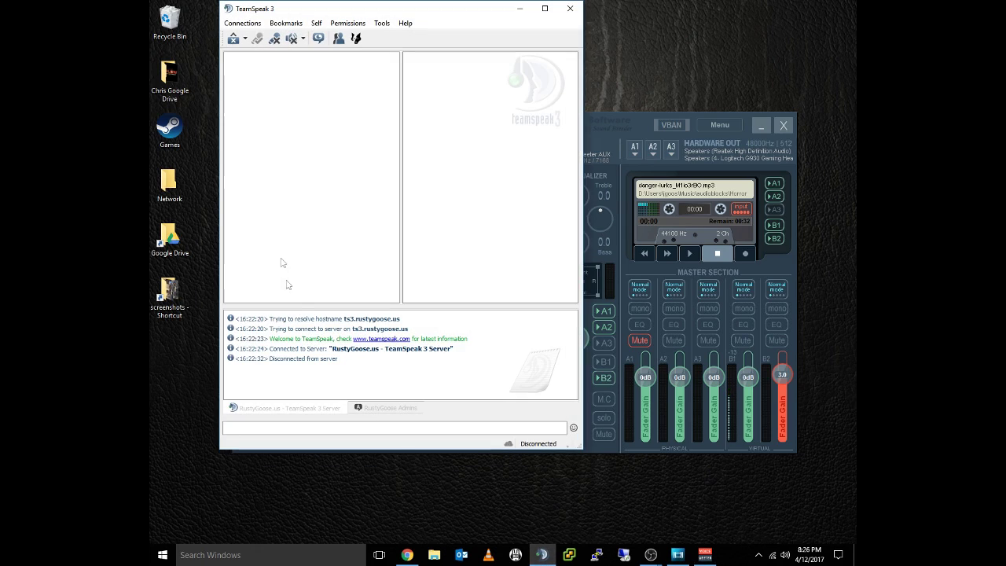
pyautogui.moveTo(406, 14); pyautogui.dragTo(393, 92)
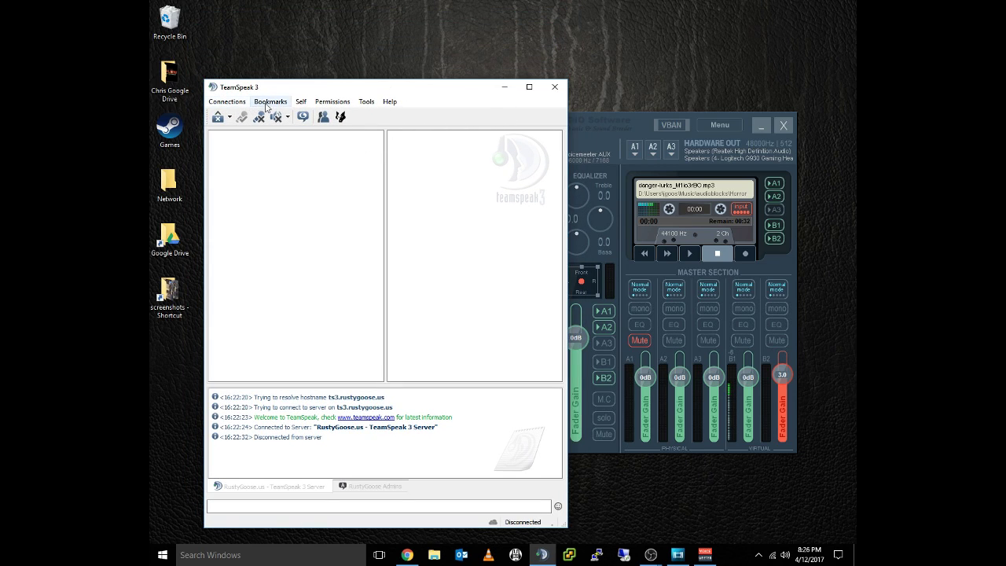
pyautogui.click(366, 102)
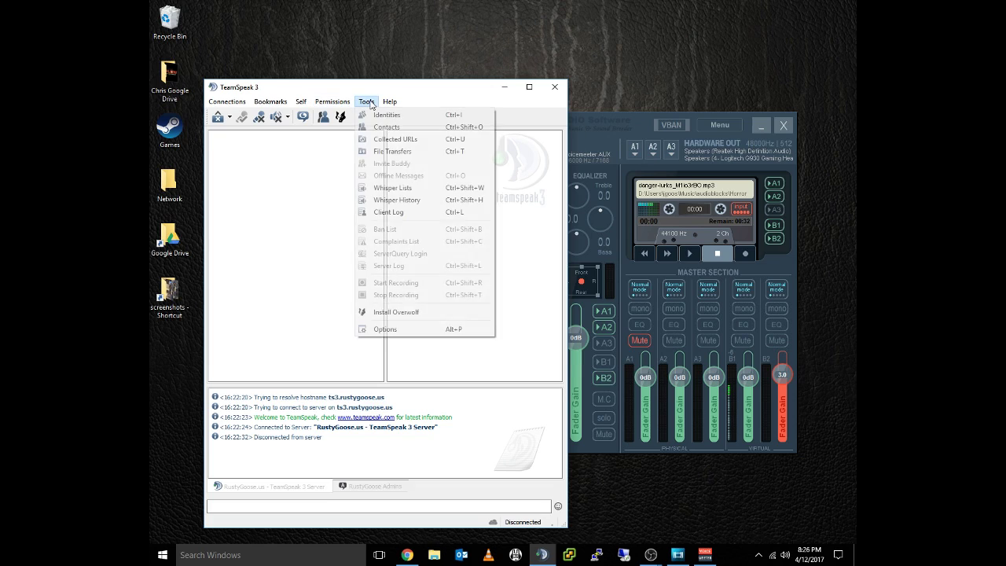
pyautogui.press('Escape')
pyautogui.hotkey('alt', 't')
pyautogui.click(403, 328)
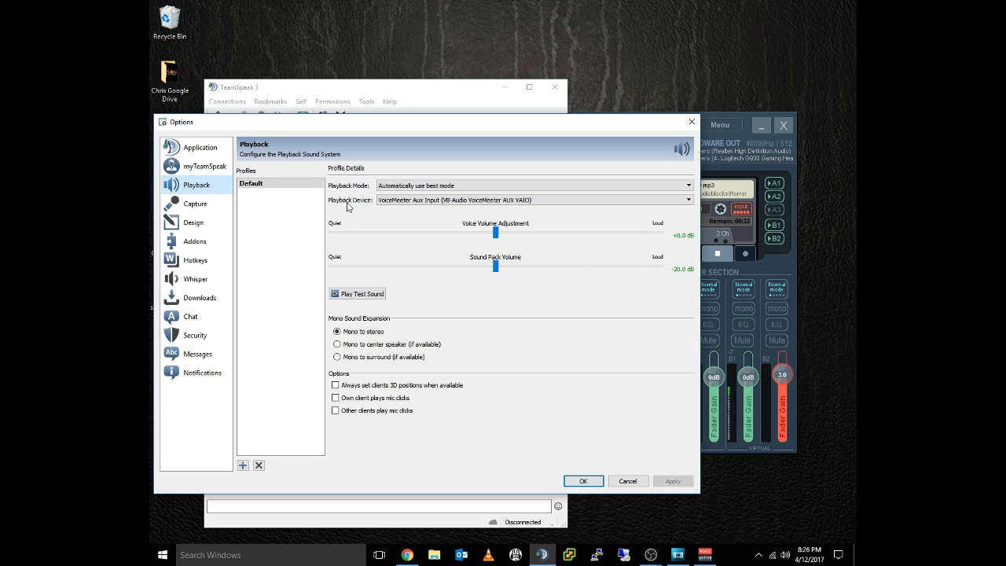
pyautogui.click(540, 199)
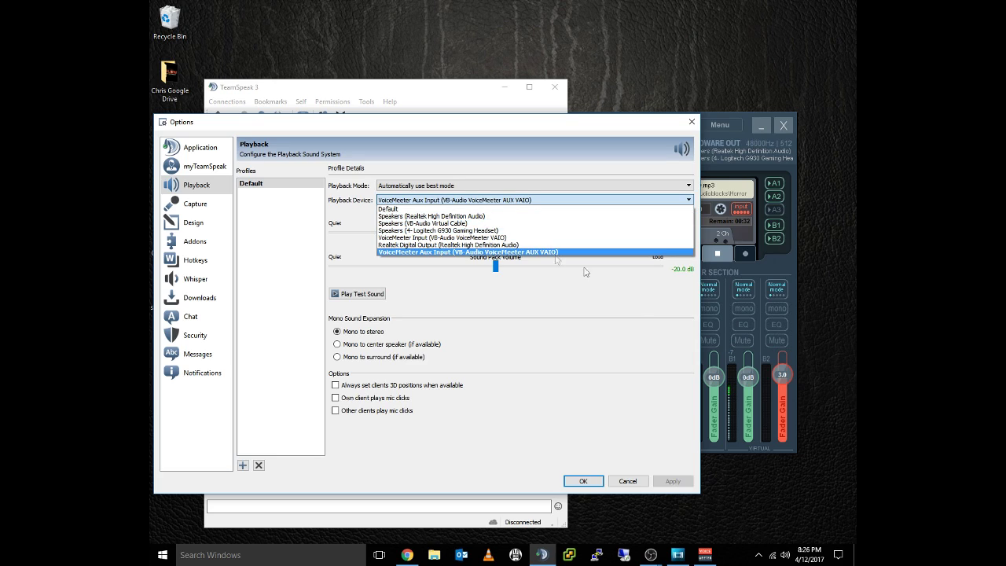
# Step: Check VoiceMeeter Aux Input's default role in the Windows playback devices, and leave the Sound dialog without changes
pyautogui.rightClick(784, 555)
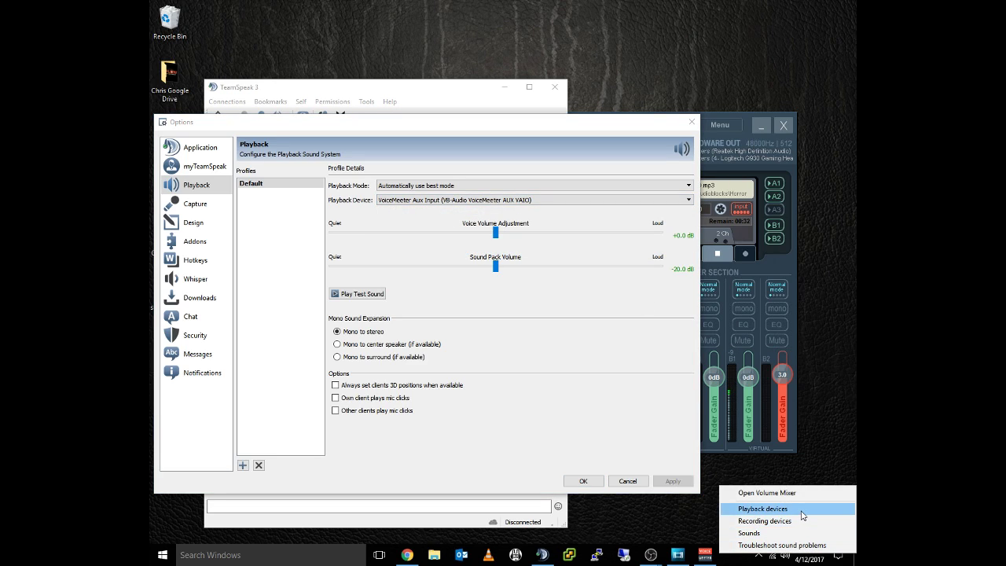
pyautogui.click(778, 508)
pyautogui.moveTo(451, 197); pyautogui.dragTo(446, 245)
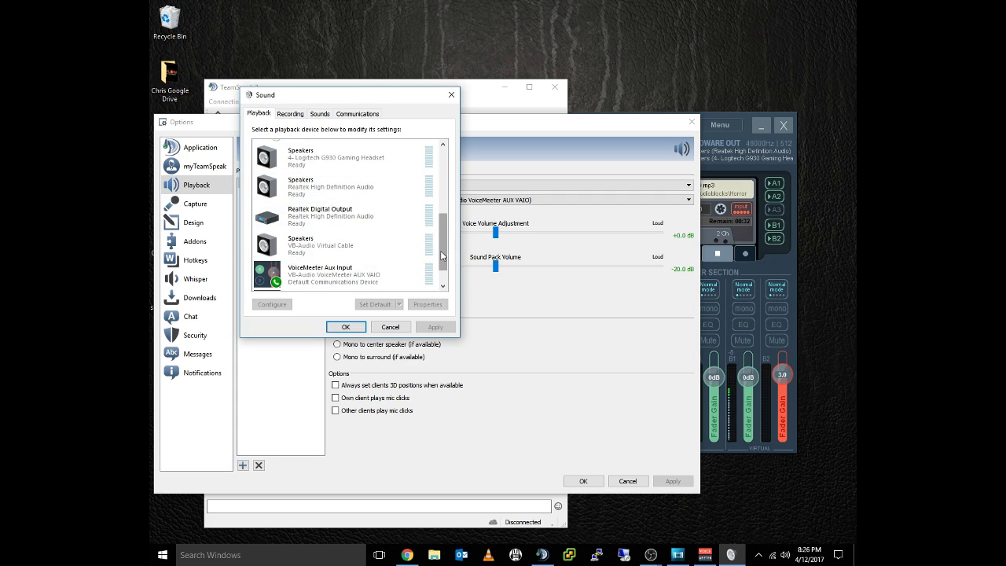
pyautogui.scroll(-1, 369, 254)
pyautogui.click(390, 326)
# Step: Set TeamSpeak's playback device to VoiceMeeter Input (VB-Audio VoiceMeeter VAIO) and apply it with the test sound playing
pyautogui.click(688, 201)
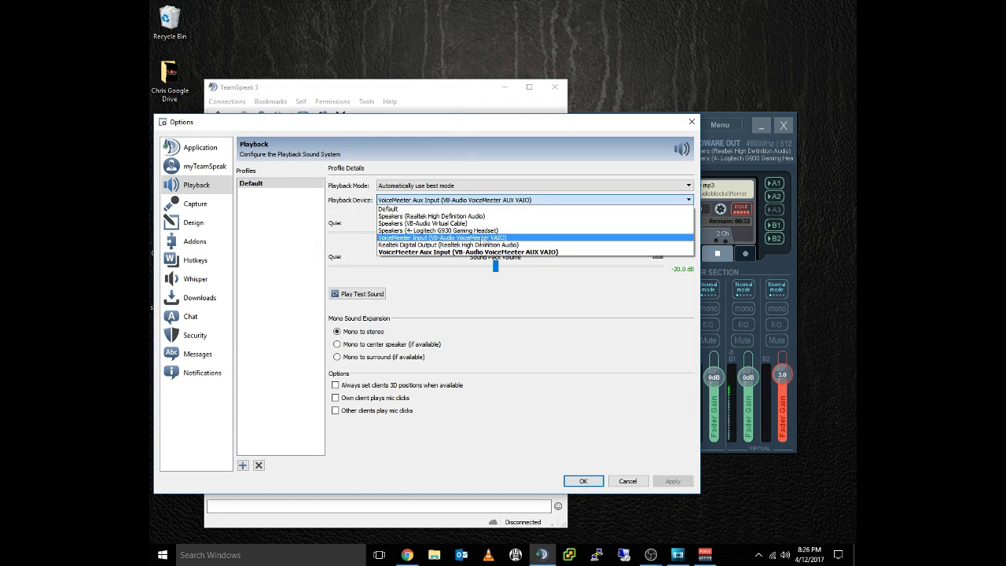
pyautogui.click(442, 238)
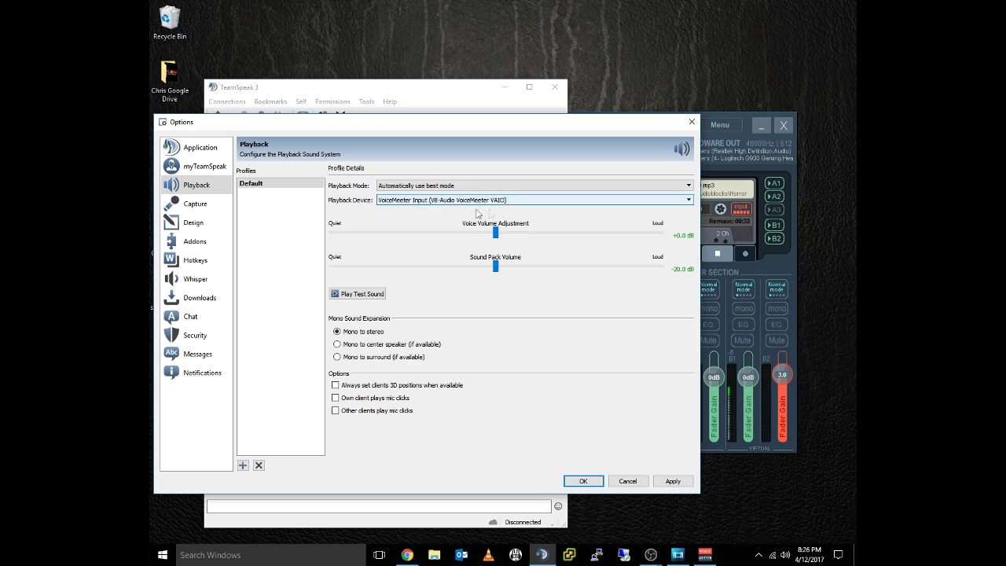
pyautogui.click(365, 294)
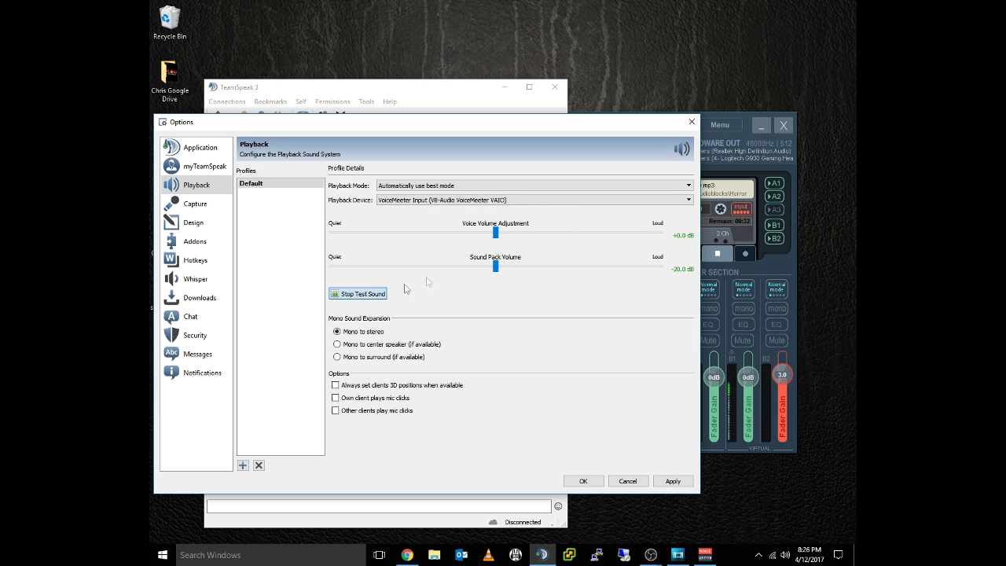
pyautogui.click(763, 159)
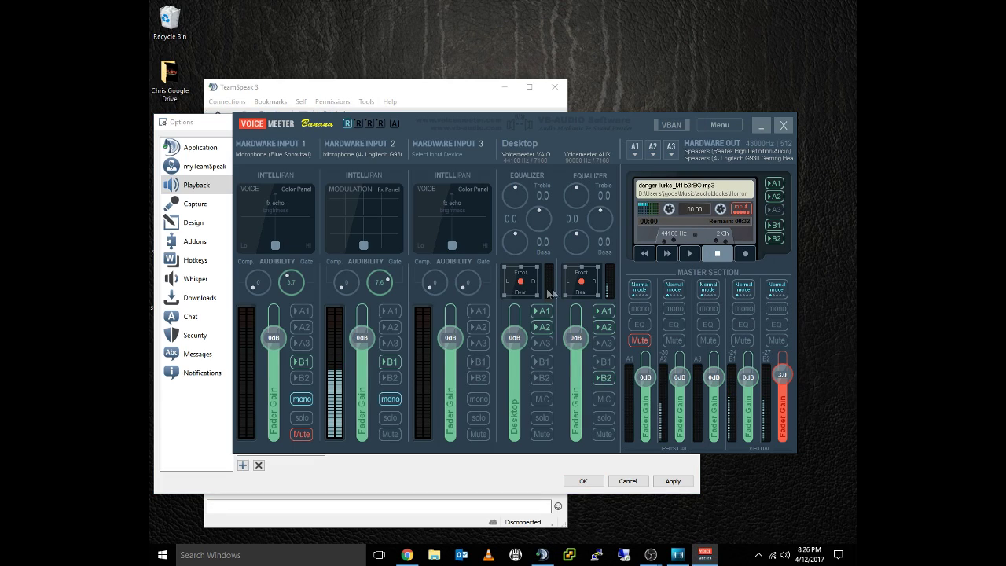
pyautogui.click(518, 474)
pyautogui.click(673, 481)
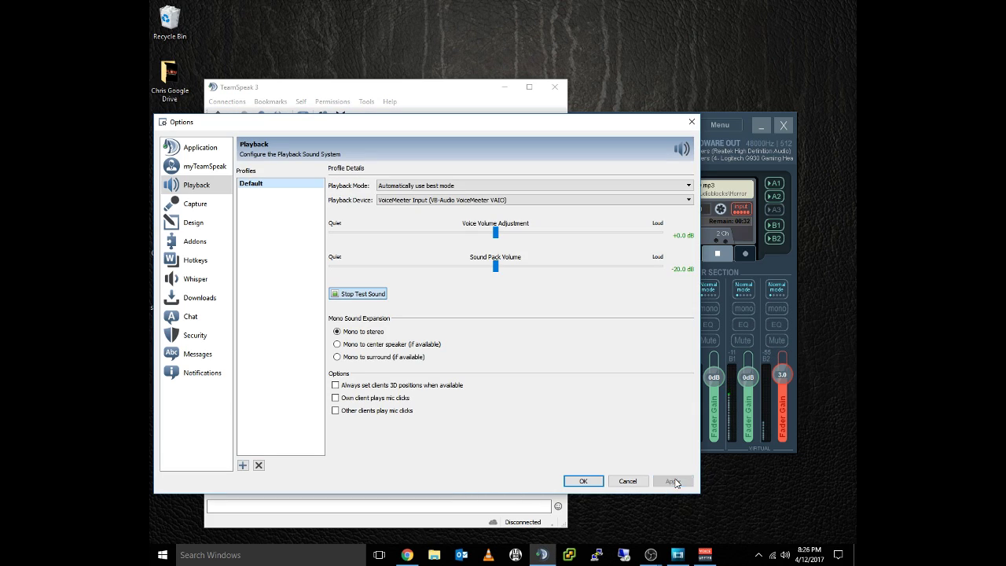
# Step: Restart TeamSpeak's test sound, check its signal on Voicemeeter's virtual input meters, and stop the sound
pyautogui.click(788, 166)
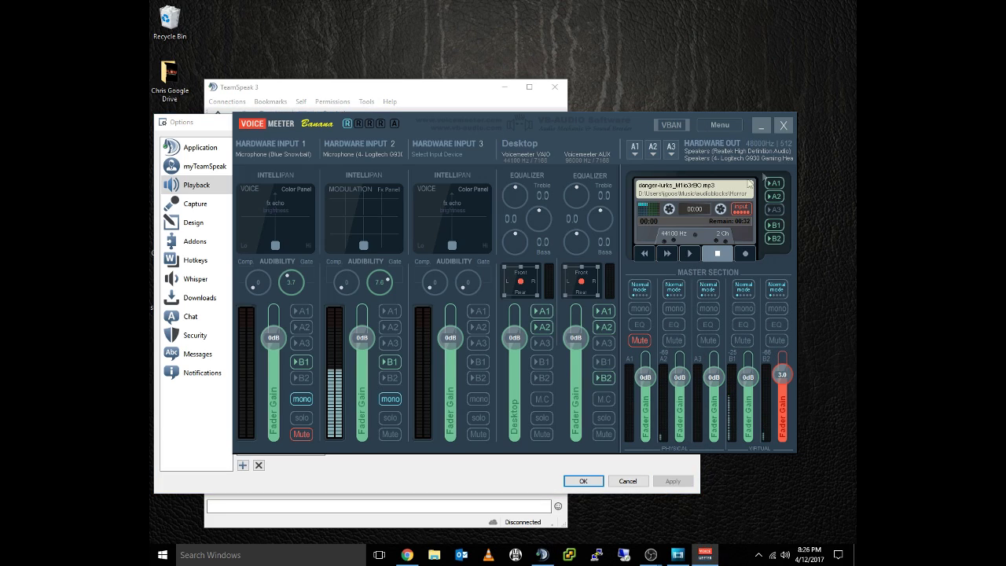
pyautogui.click(519, 459)
pyautogui.click(368, 299)
pyautogui.click(375, 299)
pyautogui.click(789, 165)
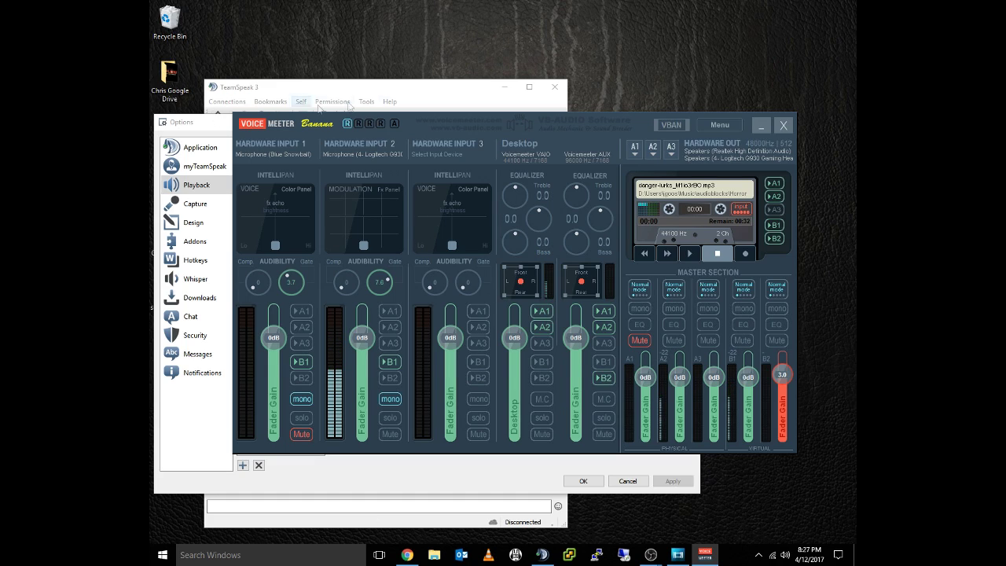
pyautogui.click(515, 470)
pyautogui.click(358, 294)
# Step: Apply VoiceMeeter Aux Input (VB-Audio VoiceMeeter AUX VAIO) as TeamSpeak's playback device, and check the test sound on Voicemeeter's meters
pyautogui.click(680, 202)
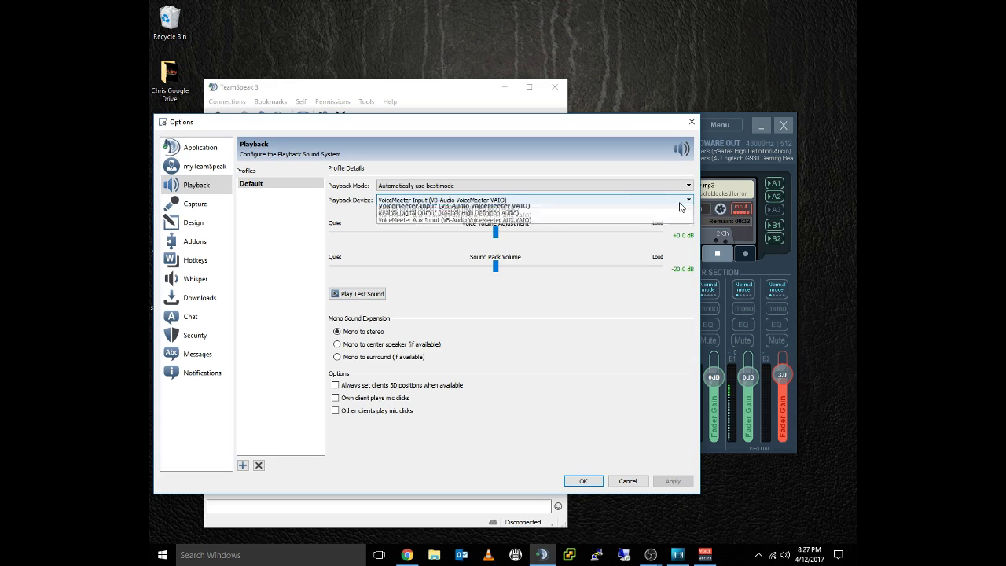
pyautogui.click(753, 162)
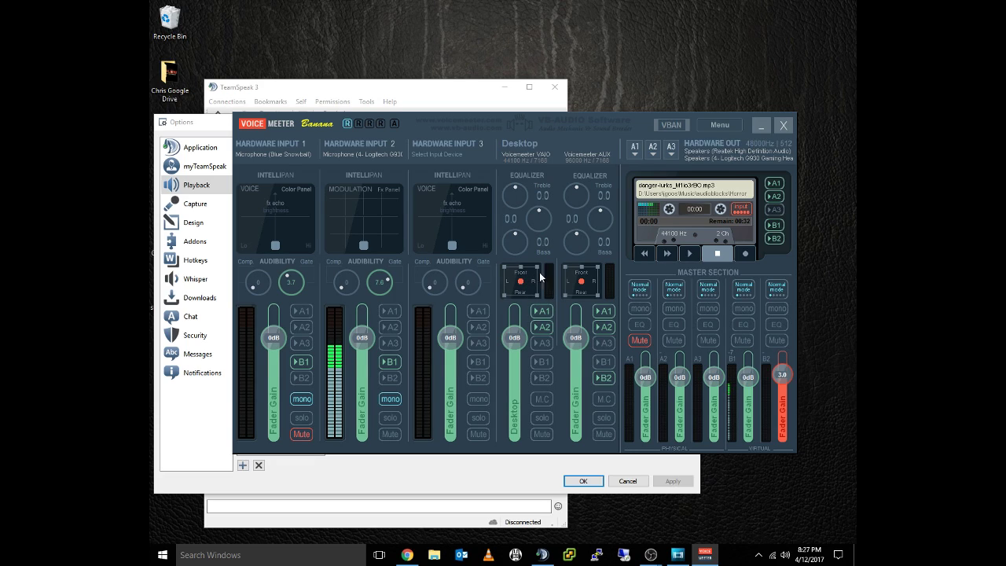
pyautogui.click(229, 126)
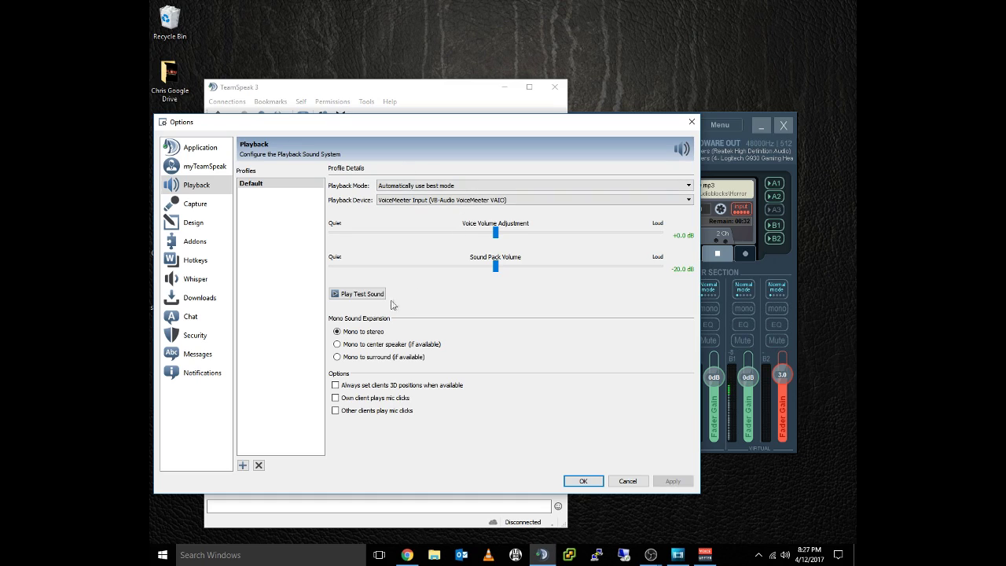
pyautogui.click(428, 200)
pyautogui.click(430, 252)
pyautogui.click(672, 481)
pyautogui.click(358, 293)
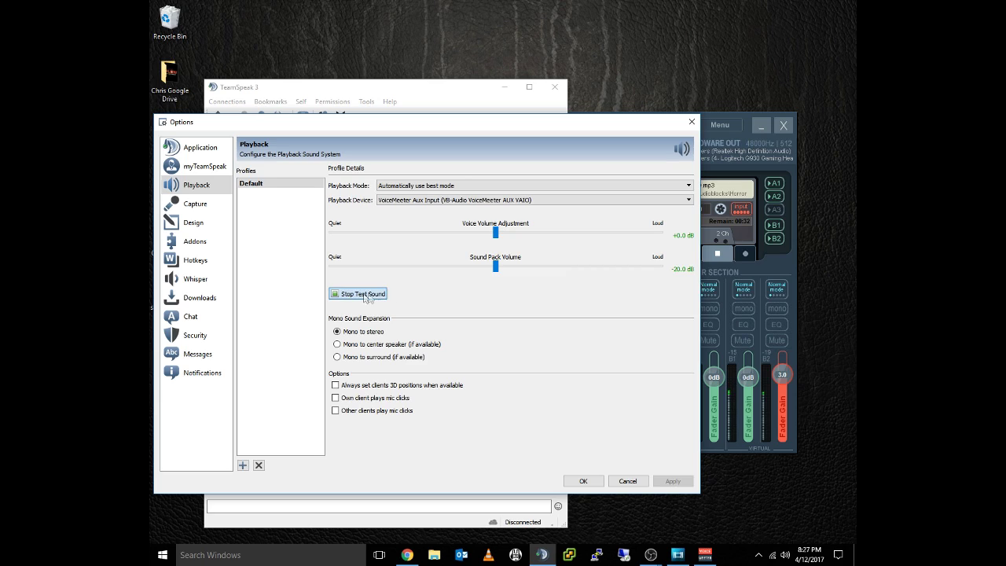
pyautogui.click(771, 159)
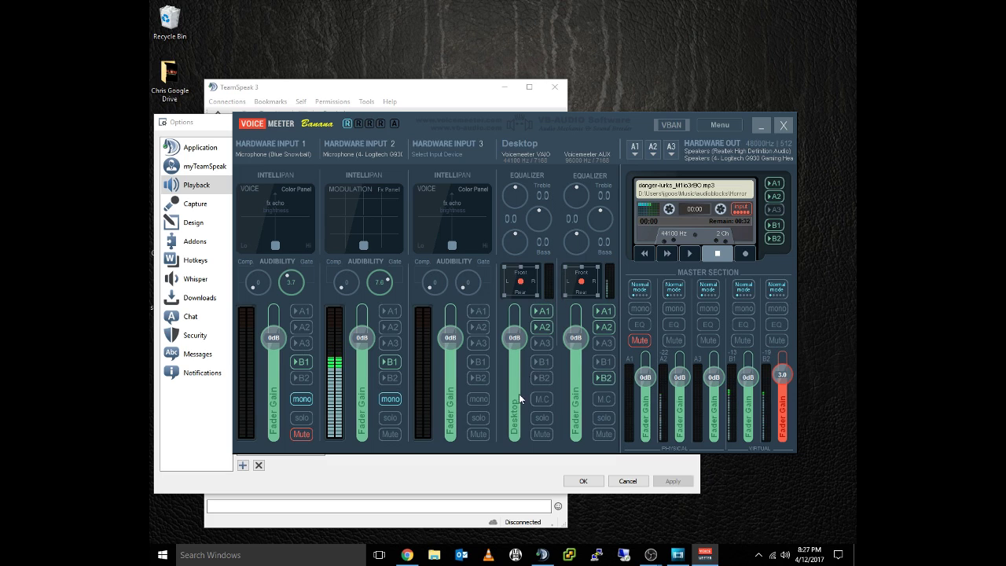
# Step: Play the recent file goo_zybDJLru.mp3 in VLC, check its signal on Voicemeeter's Desktop channel, and pause playback
pyautogui.click(488, 555)
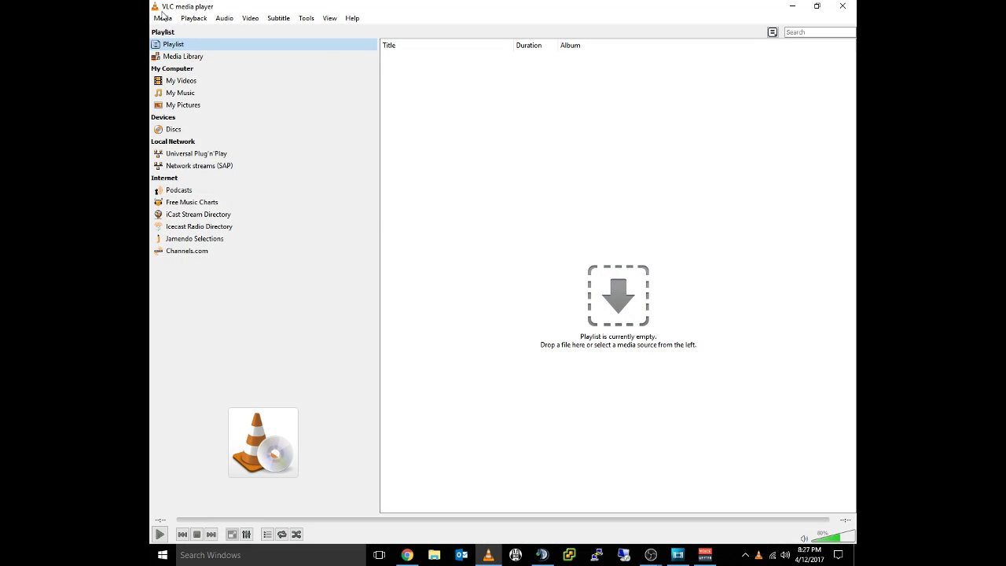
pyautogui.click(162, 17)
pyautogui.moveTo(229, 111)
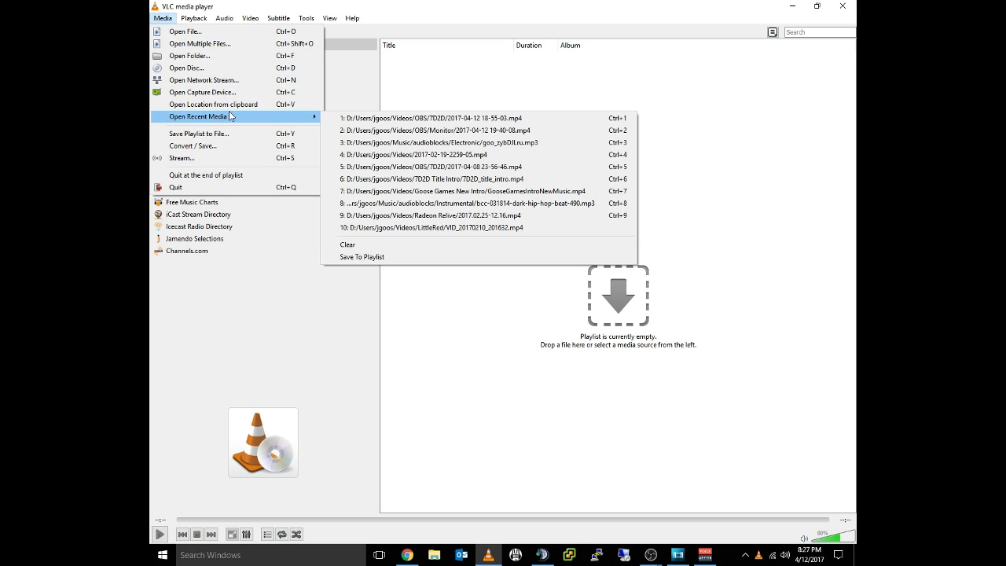
pyautogui.click(561, 145)
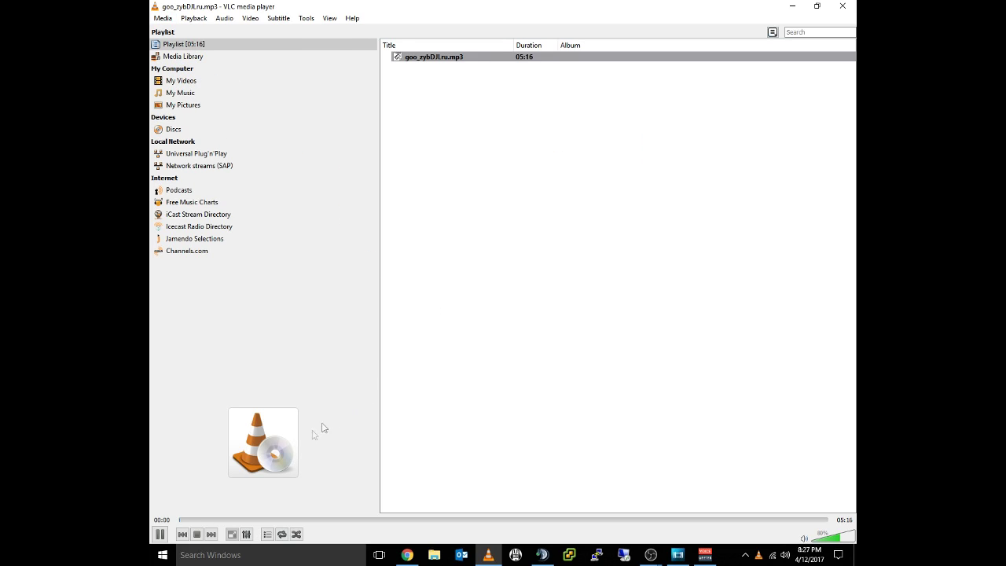
pyautogui.click(705, 554)
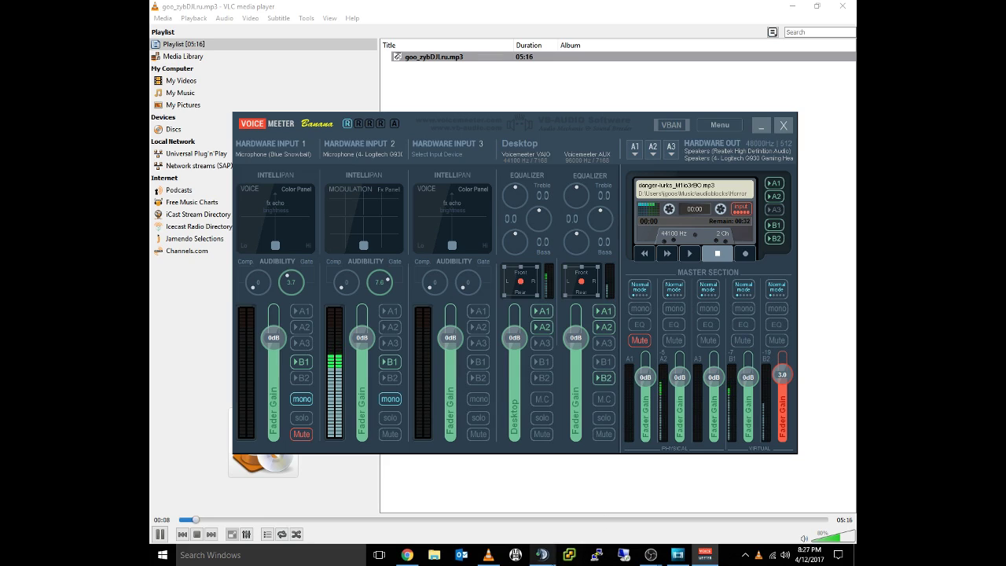
pyautogui.click(488, 554)
pyautogui.click(161, 534)
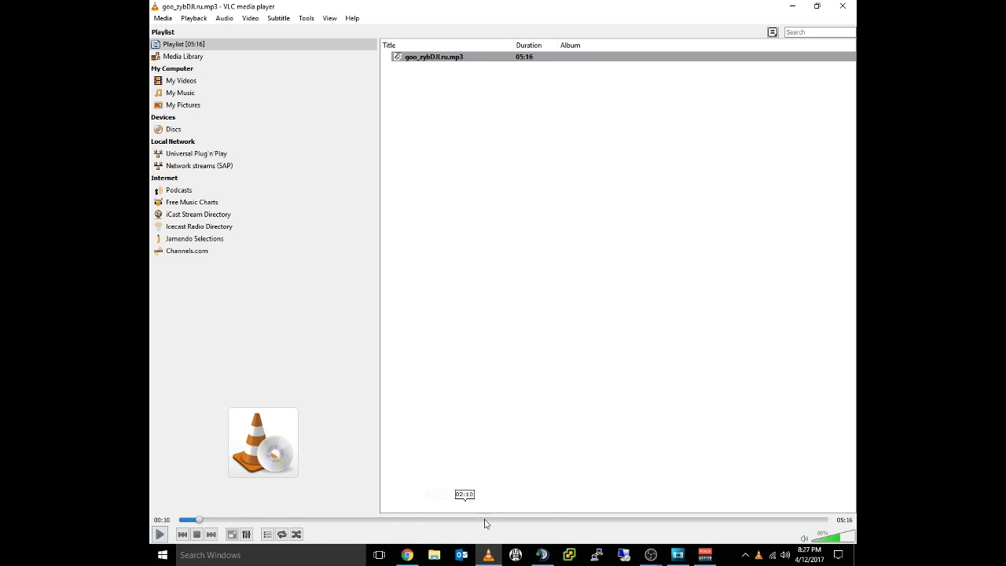
# Step: Stop TeamSpeak's test sound and accept its options, then minimize the TeamSpeak and VLC windows
pyautogui.click(540, 560)
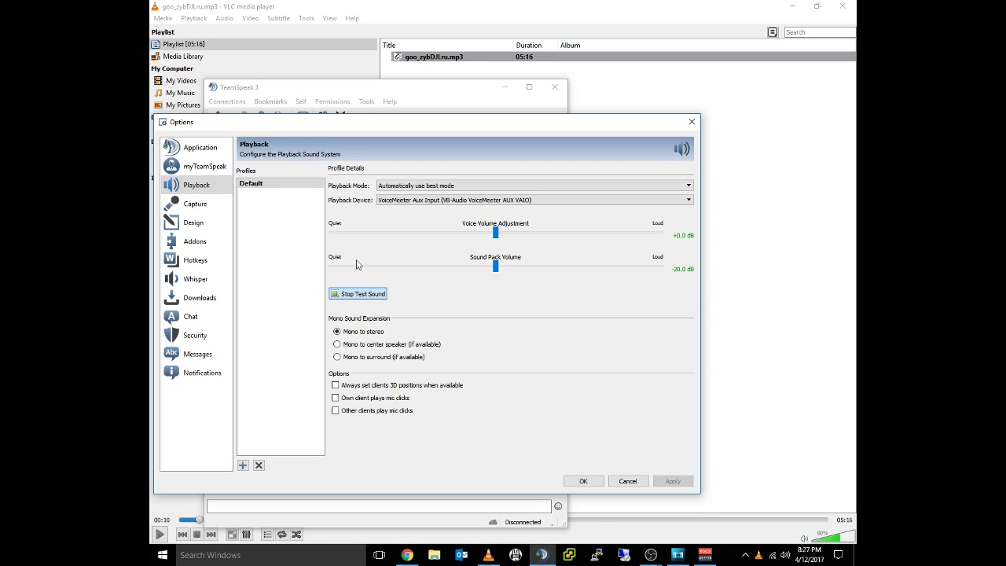
pyautogui.click(350, 294)
pyautogui.click(583, 481)
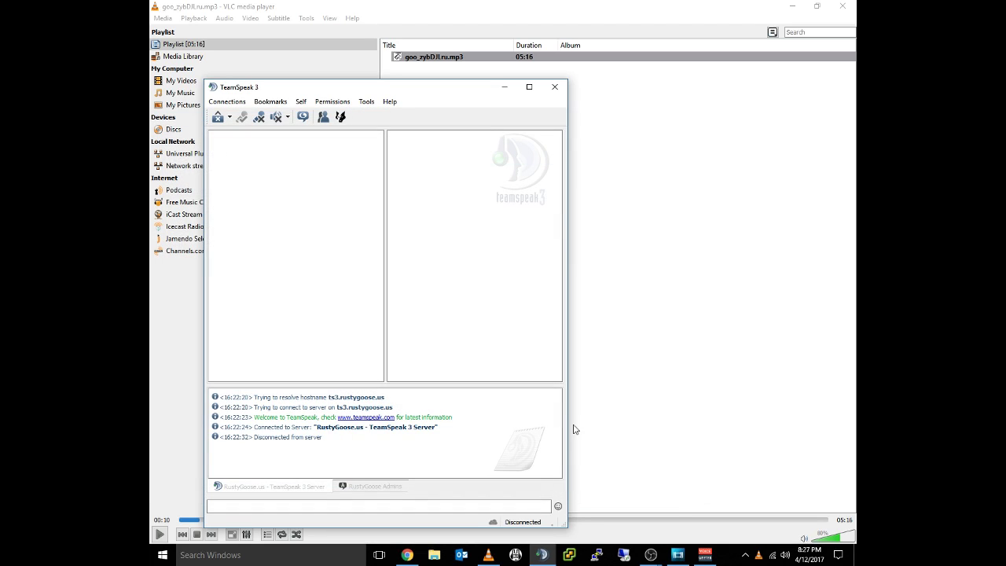
pyautogui.click(508, 88)
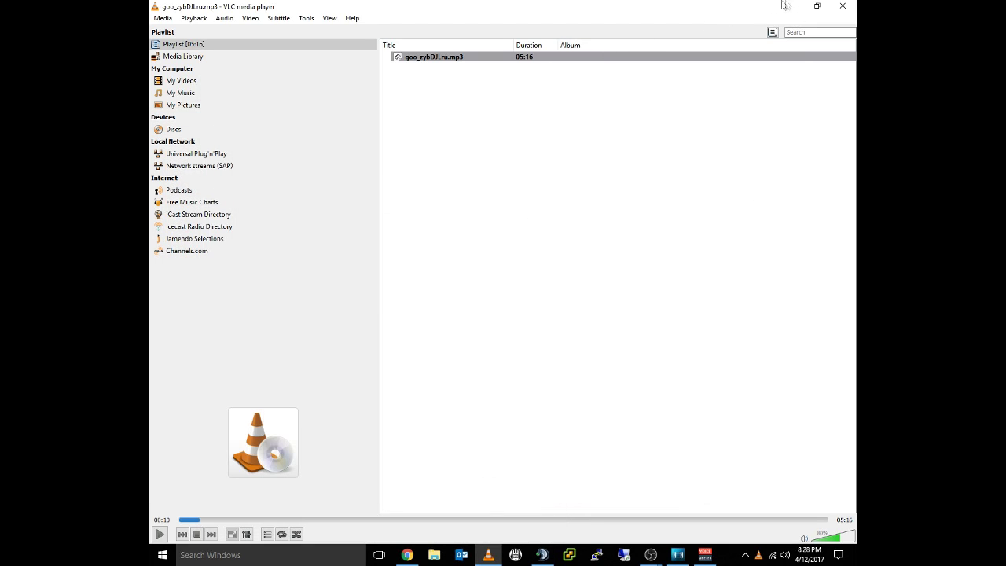
pyautogui.click(792, 6)
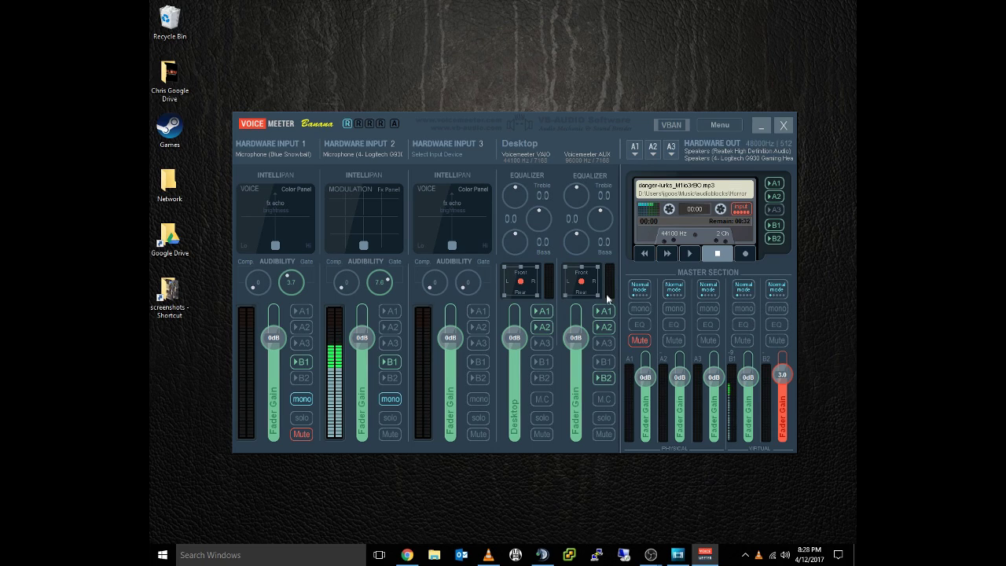
# Step: Toggle the A1 and A2 output routing of the Voicemeeter AUX channel to demonstrate it
pyautogui.click(605, 313)
pyautogui.click(607, 327)
pyautogui.click(607, 328)
# Step: Switch Hardware Input 2's IntelliPan to the Voice Color Panel, and review the devices available for Hardware Inputs 1 and 2
pyautogui.rightClick(366, 227)
pyautogui.rightClick(381, 229)
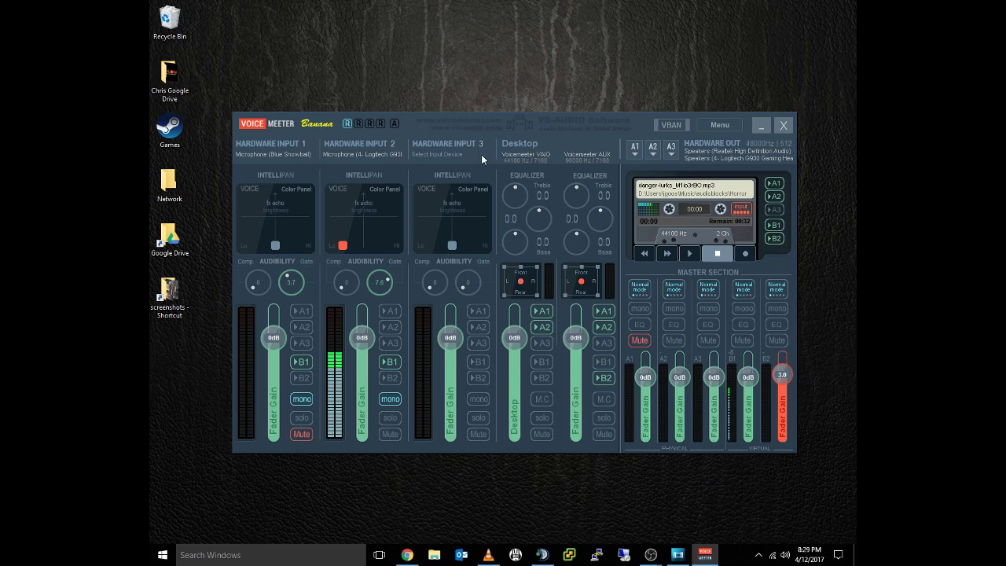
pyautogui.click(266, 156)
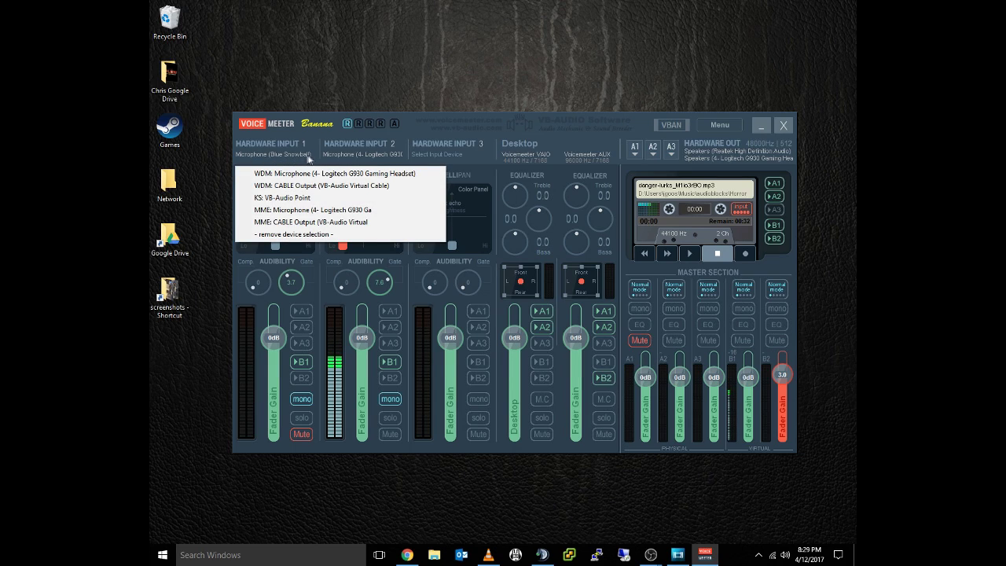
pyautogui.click(318, 153)
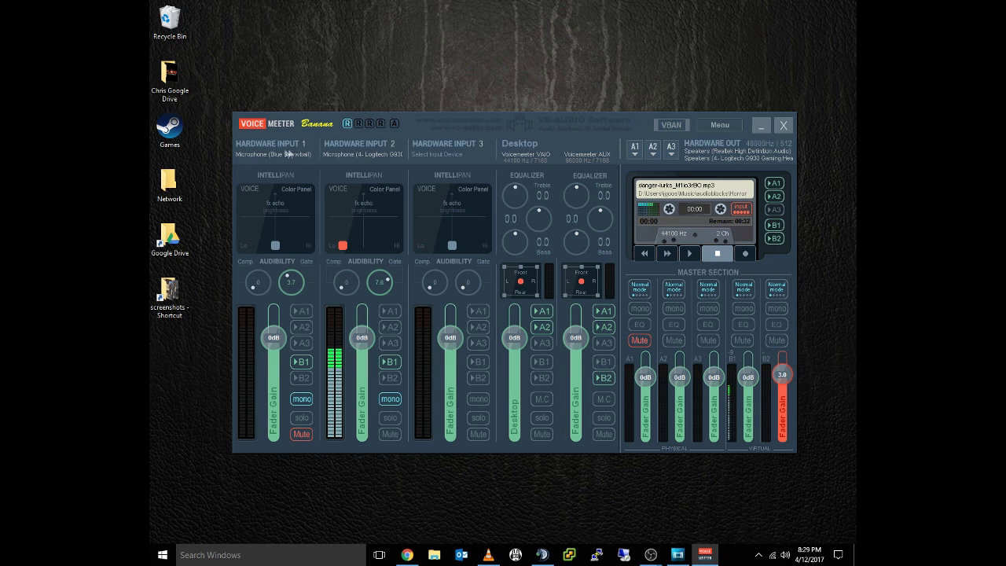
pyautogui.click(395, 152)
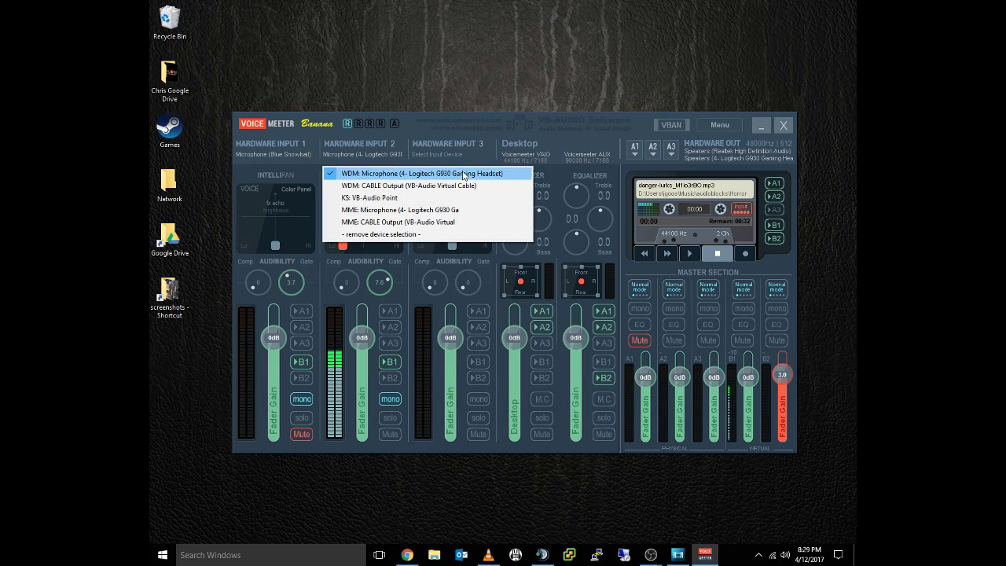
pyautogui.click(370, 135)
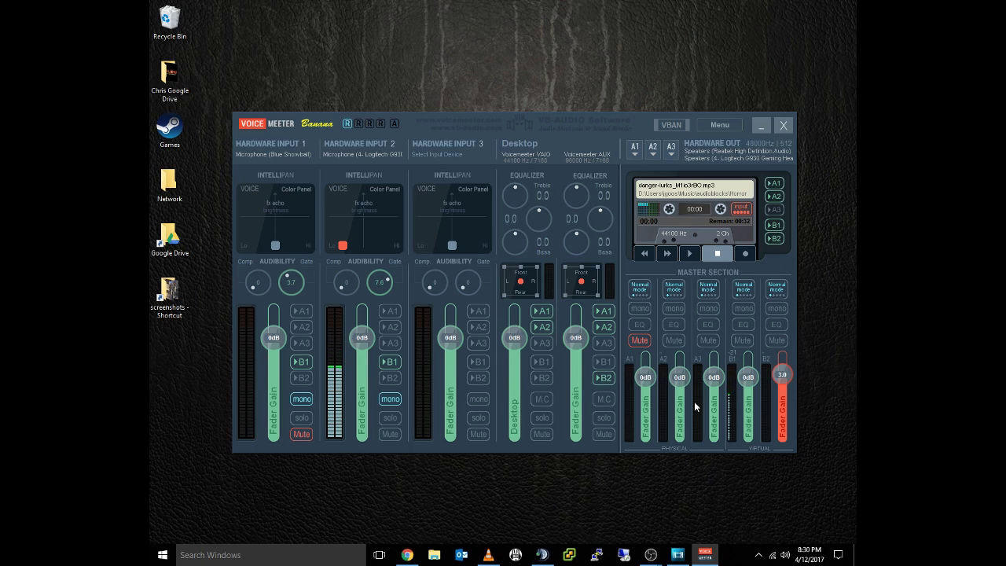
# Step: Toggle the Voicemeeter AUX channel's B2 output off and on, and record a short clip with the built-in recorder
pyautogui.click(601, 378)
pyautogui.click(603, 377)
pyautogui.click(743, 254)
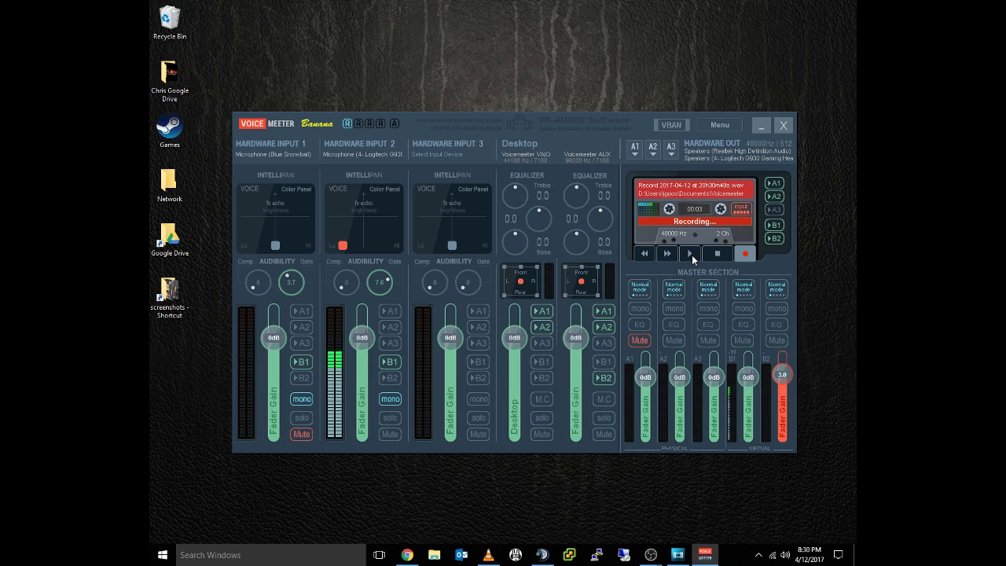
pyautogui.click(709, 258)
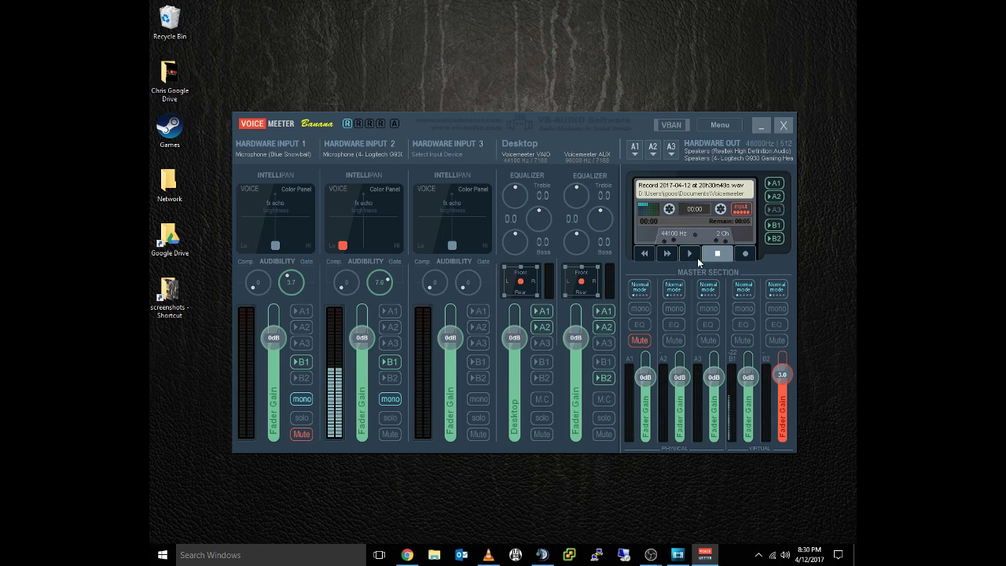
# Step: Play the recorded clip twice, stop it partway, and turn off the recorder's B1 output
pyautogui.click(695, 256)
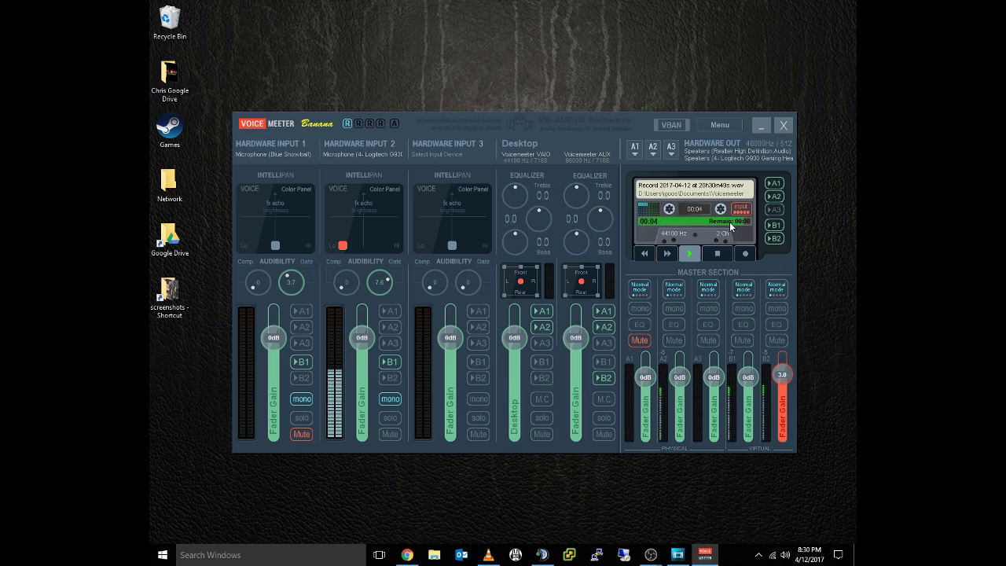
pyautogui.click(691, 254)
pyautogui.click(691, 227)
pyautogui.click(718, 255)
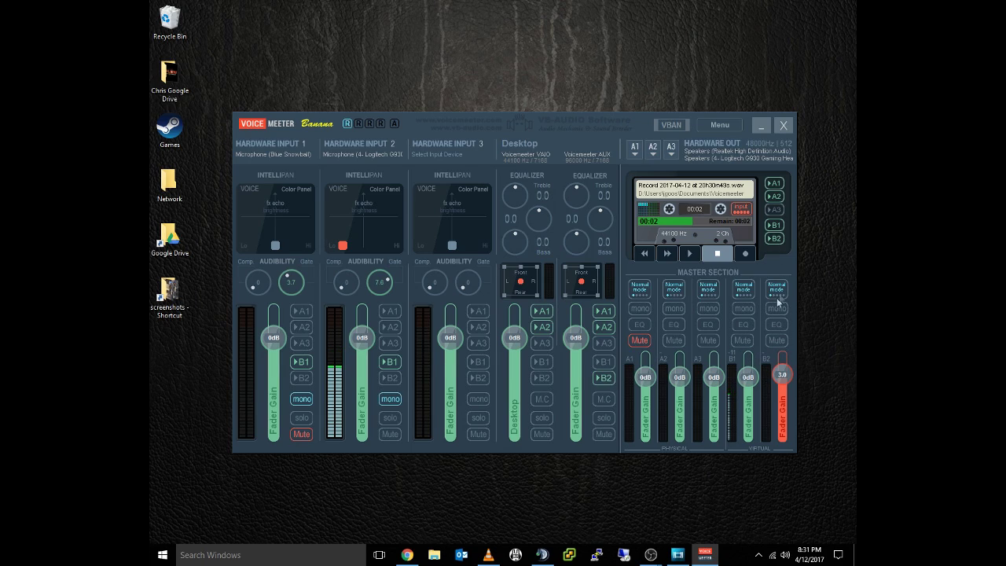
pyautogui.click(774, 225)
# Step: Cycle Hardware Input 2's IntelliPan through its modes back to the Voice Color Panel, and briefly raise and lower its Audibility gate
pyautogui.rightClick(369, 223)
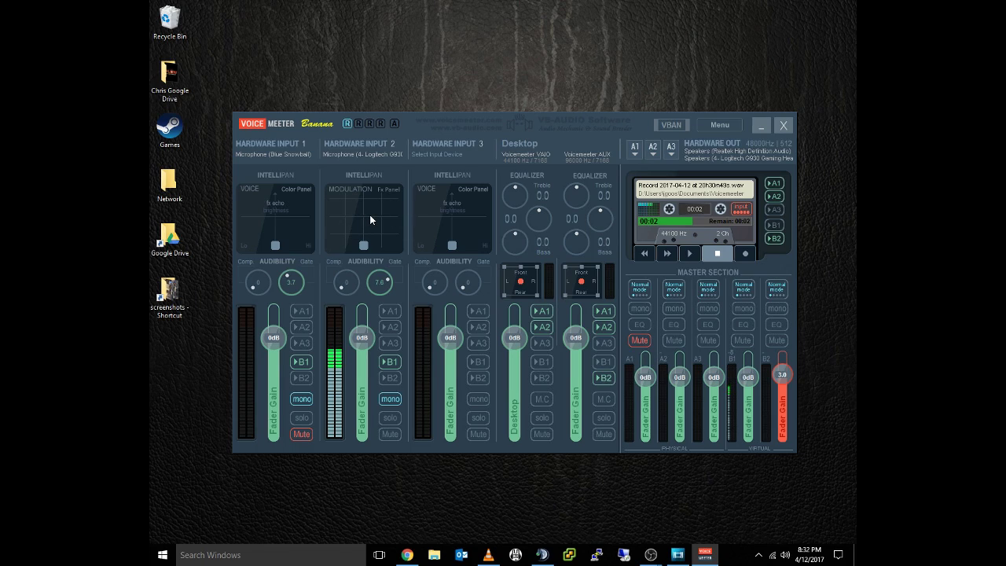
pyautogui.rightClick(367, 213)
pyautogui.rightClick(396, 220)
pyautogui.scroll(1, 382, 282)
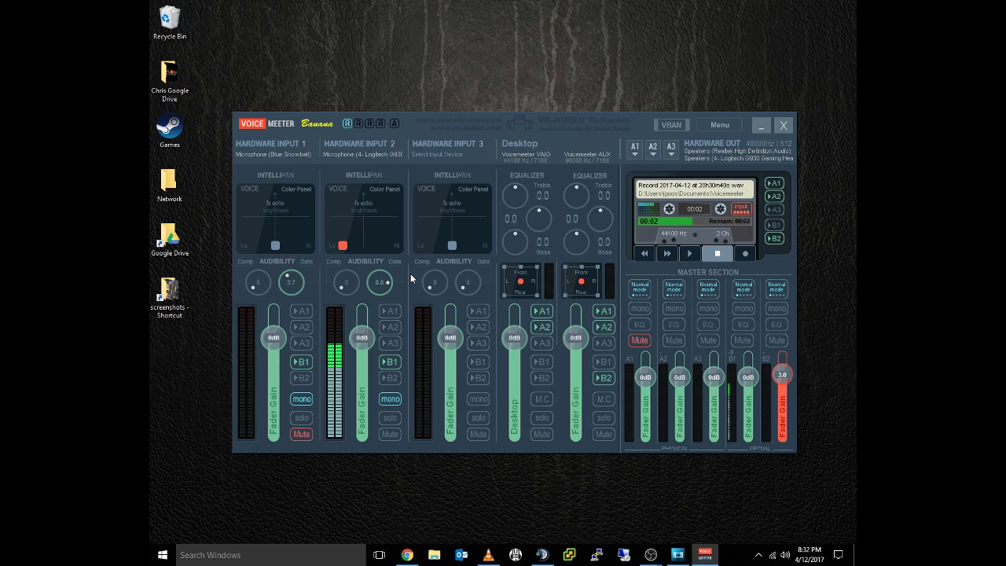
pyautogui.scroll(-5, 382, 284)
# Step: Switch to TeamSpeak, review the playback and capture devices in its options, and compare them with Voicemeeter's routing
pyautogui.click(762, 126)
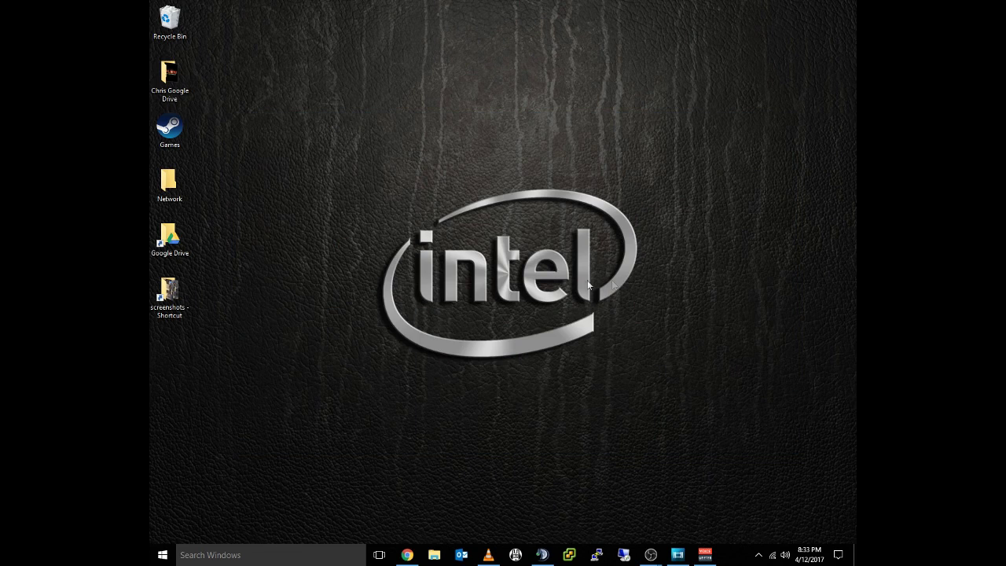
pyautogui.click(541, 554)
pyautogui.click(366, 101)
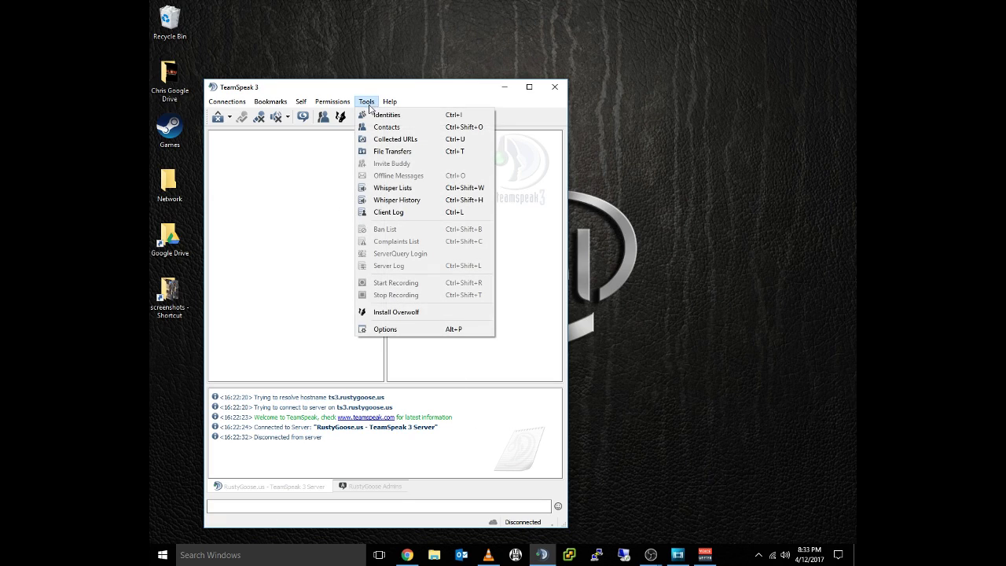
pyautogui.click(388, 334)
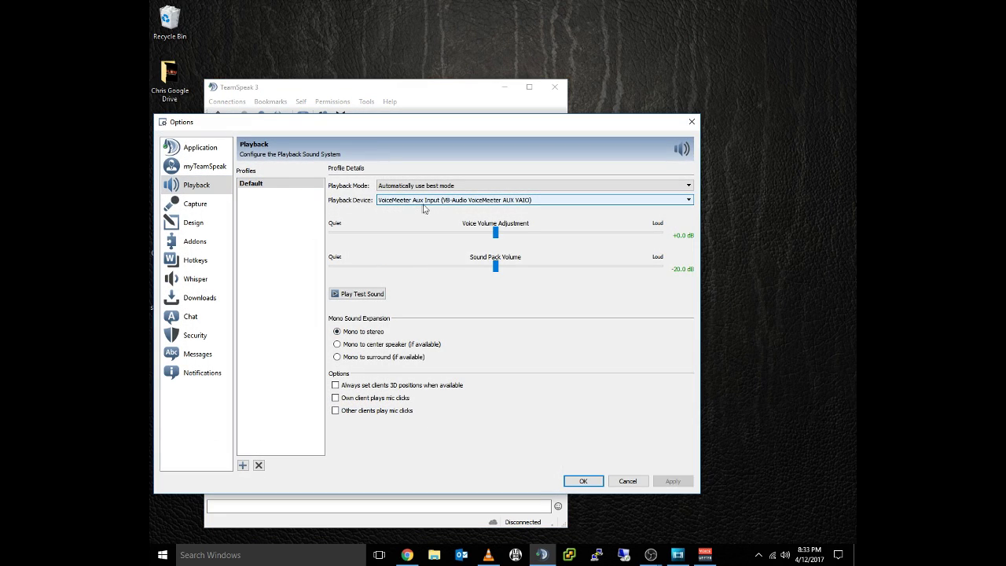
pyautogui.click(196, 205)
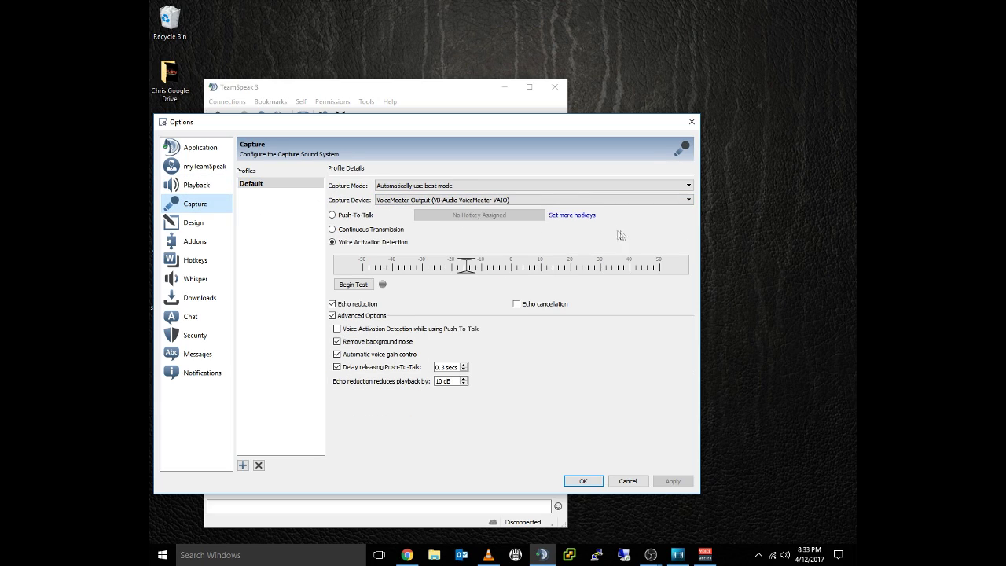
pyautogui.click(704, 555)
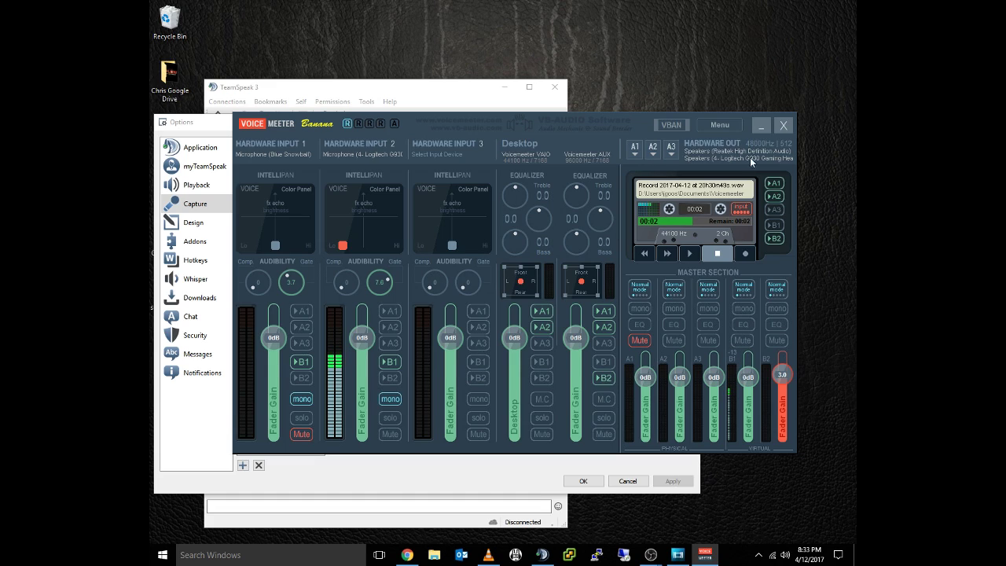
pyautogui.click(759, 127)
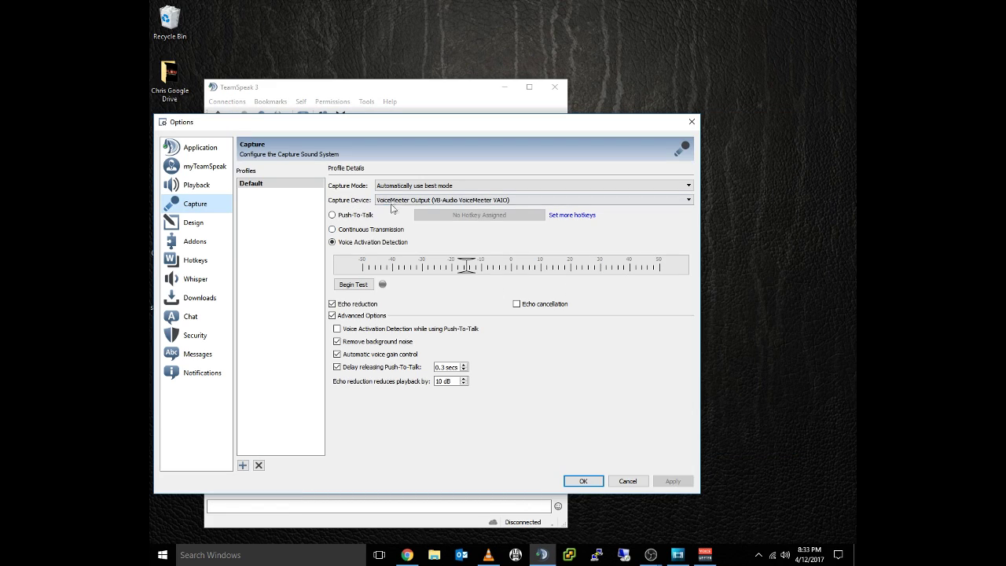
# Step: Try VoiceMeeter Aux Output as TeamSpeak's capture device, reselect VoiceMeeter Output (VB-Audio VoiceMeeter VAIO), accept the options, and minimize TeamSpeak
pyautogui.click(689, 201)
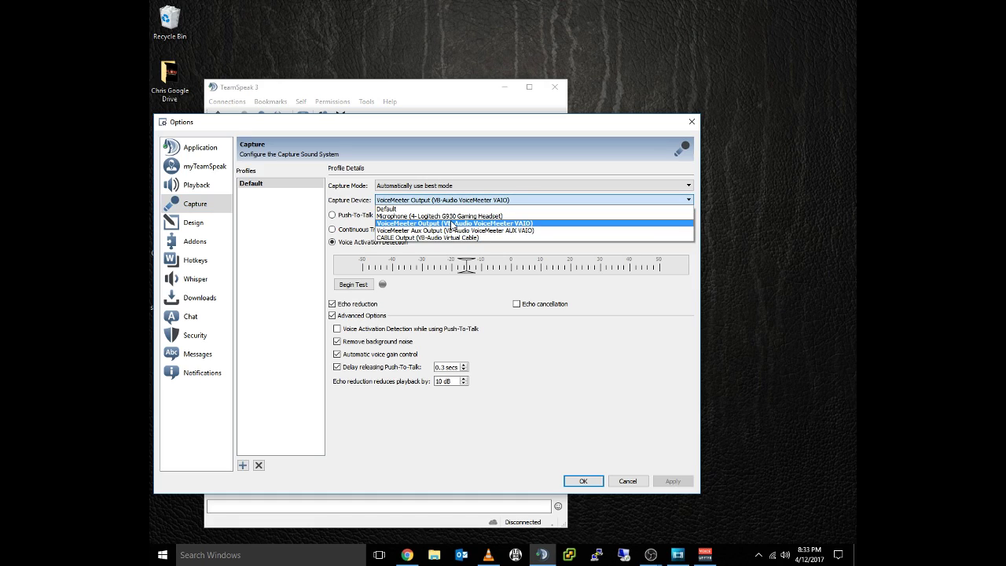
pyautogui.click(509, 229)
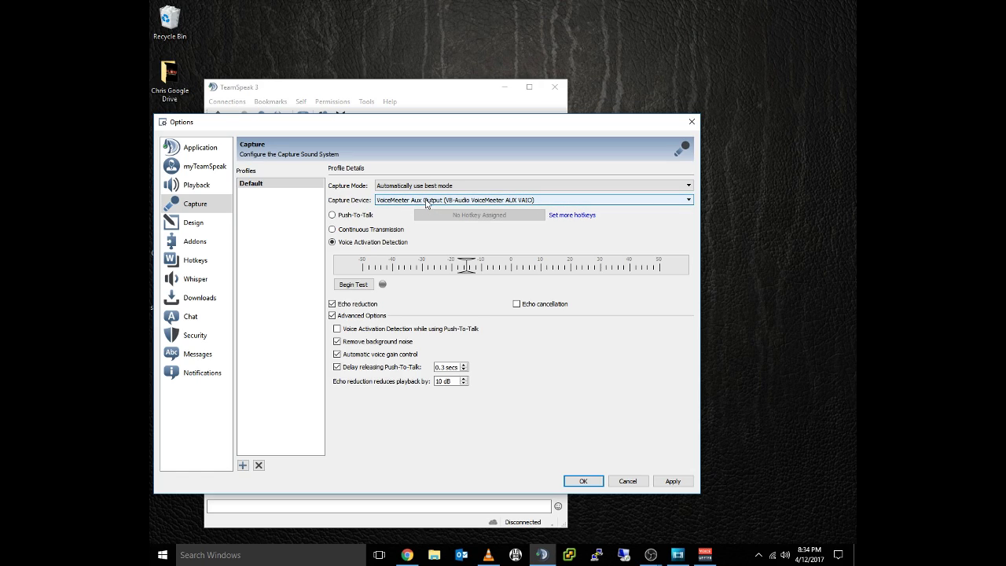
pyautogui.click(448, 202)
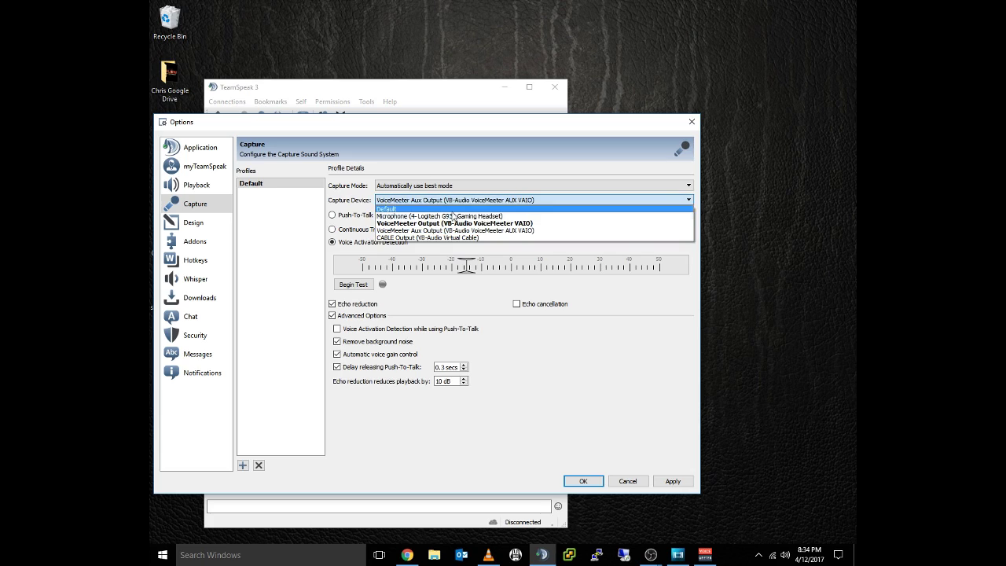
pyautogui.click(462, 224)
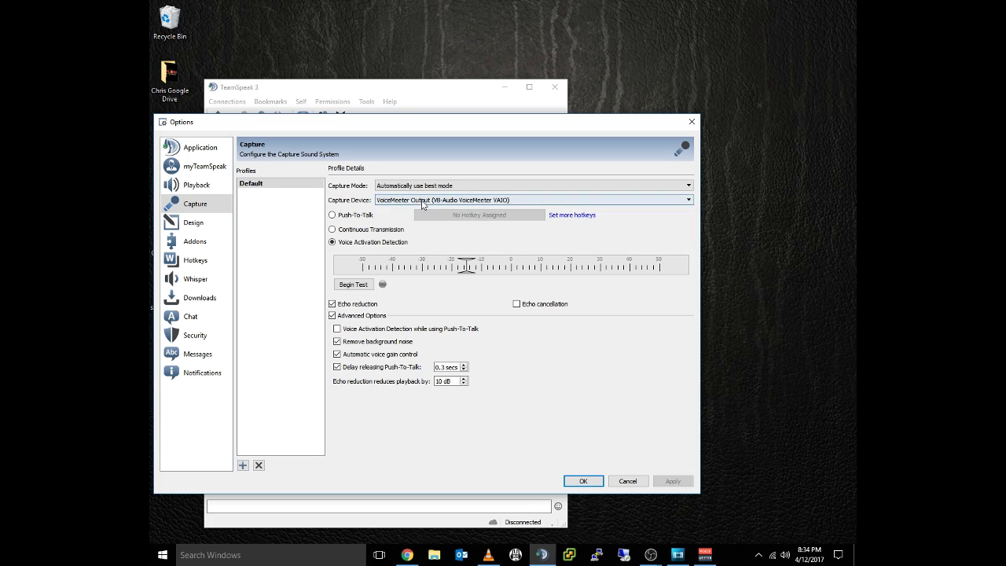
pyautogui.click(583, 481)
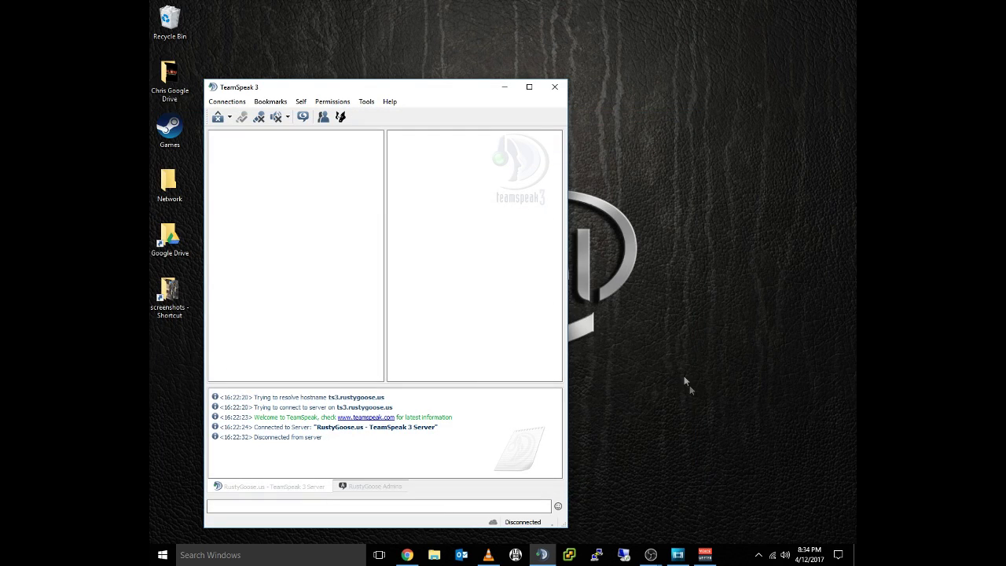
pyautogui.click(505, 89)
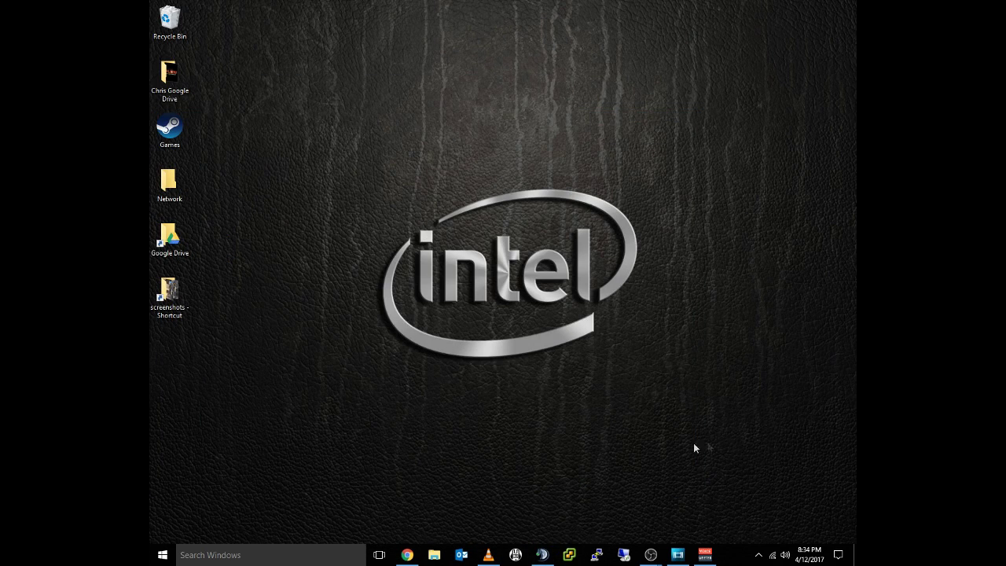
# Step: Switch to OBS and create a new profile named Desktop
pyautogui.moveTo(650, 555)
pyautogui.click(749, 505)
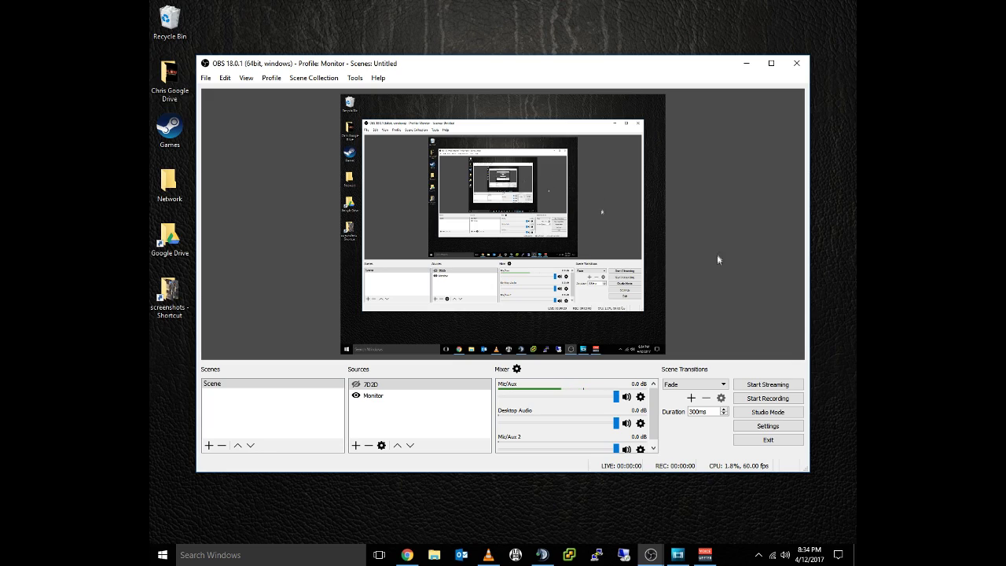
pyautogui.click(271, 79)
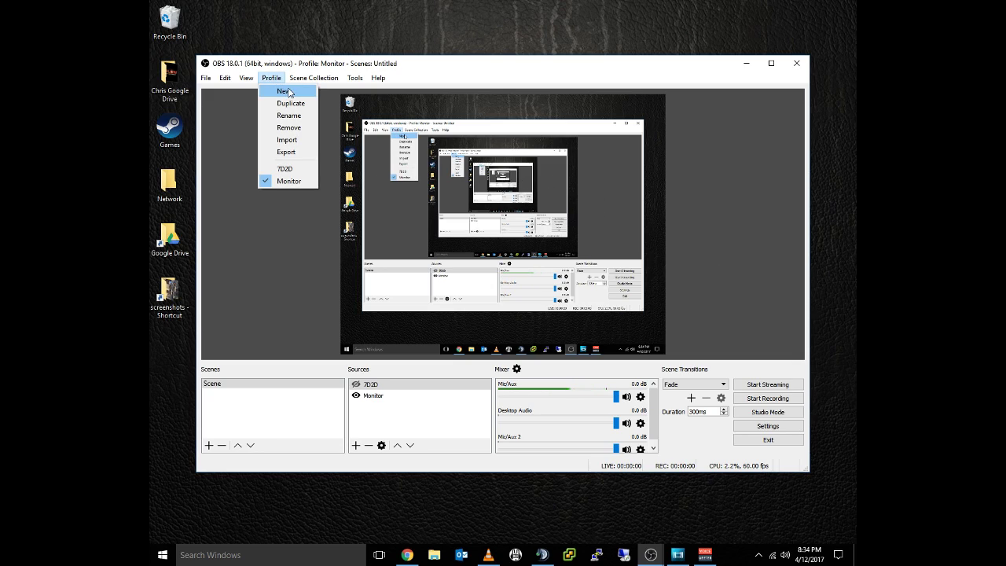
pyautogui.click(283, 92)
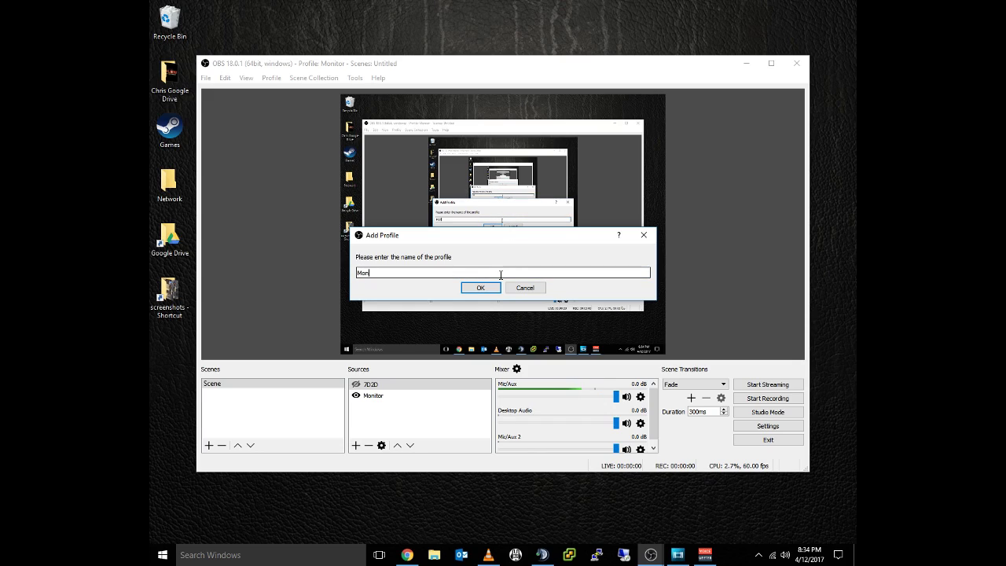
pyautogui.press('Return')
pyautogui.click(534, 287)
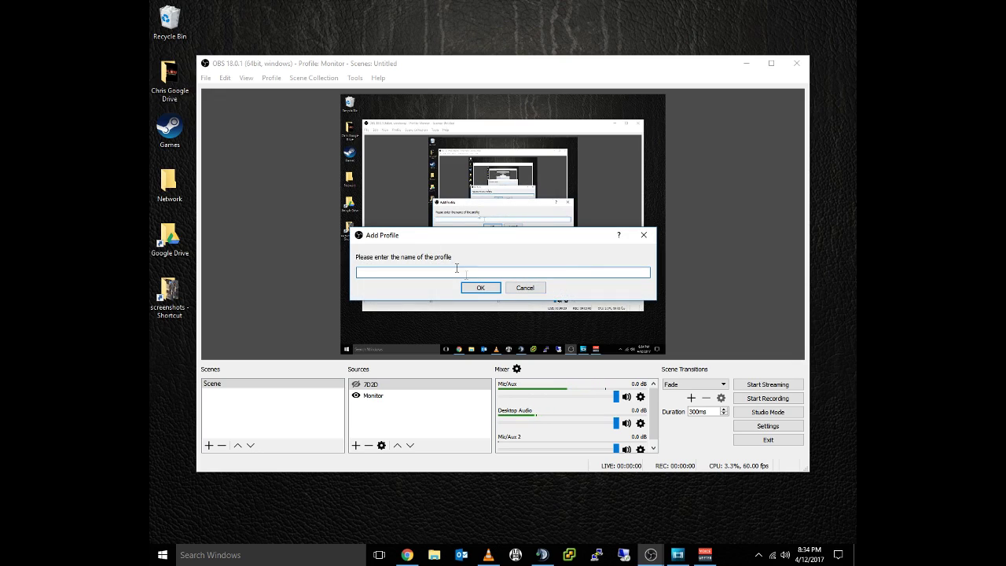
pyautogui.write('Desktop')
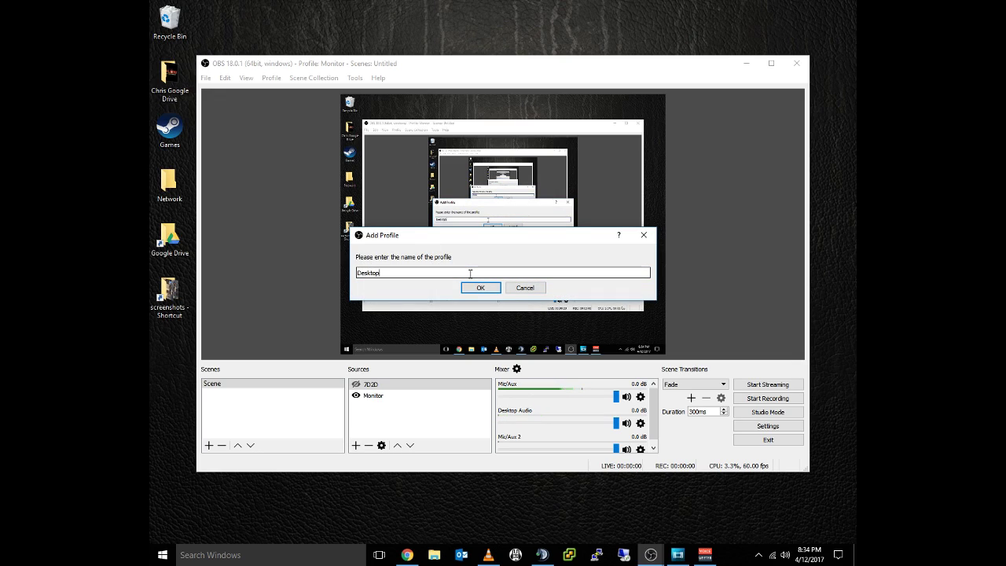
pyautogui.press('Return')
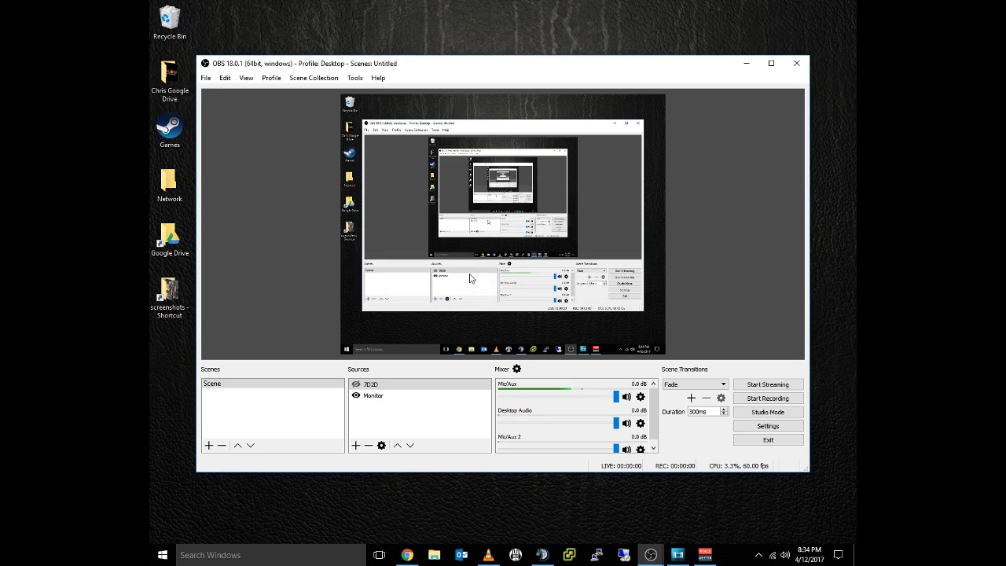
# Step: Set the Twitch streaming server to US East: New York, NY in the OBS settings and apply the change
pyautogui.click(205, 78)
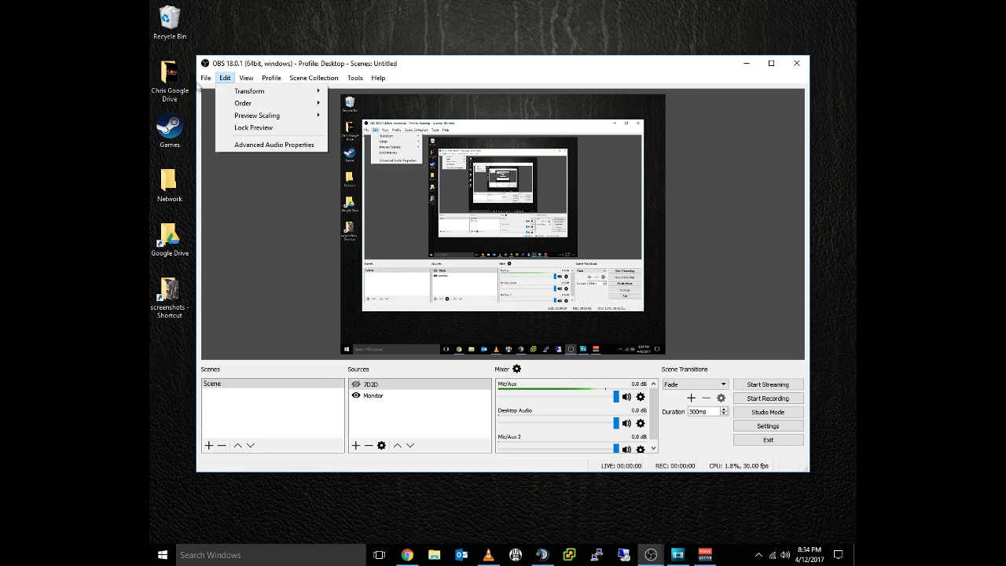
pyautogui.click(234, 121)
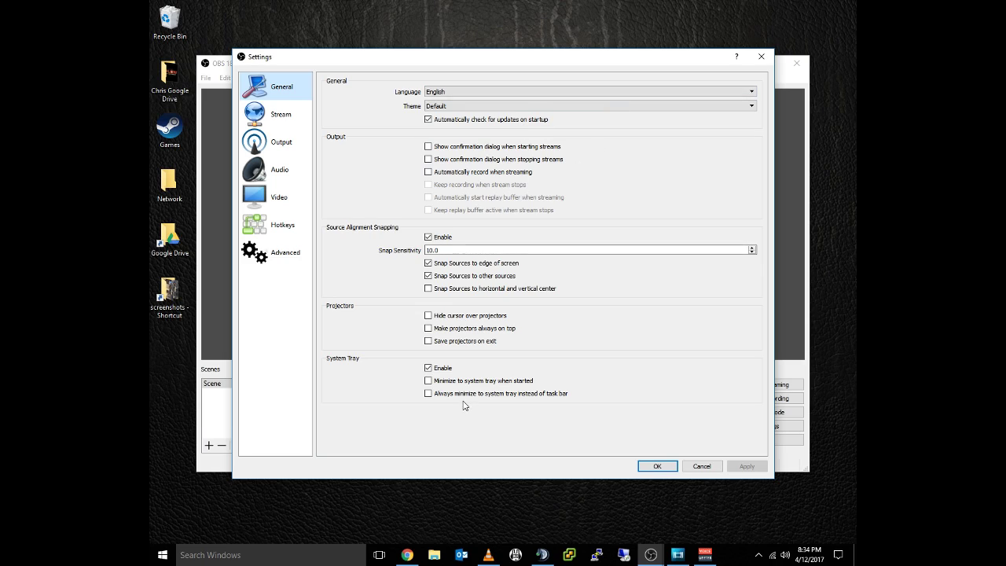
pyautogui.click(276, 115)
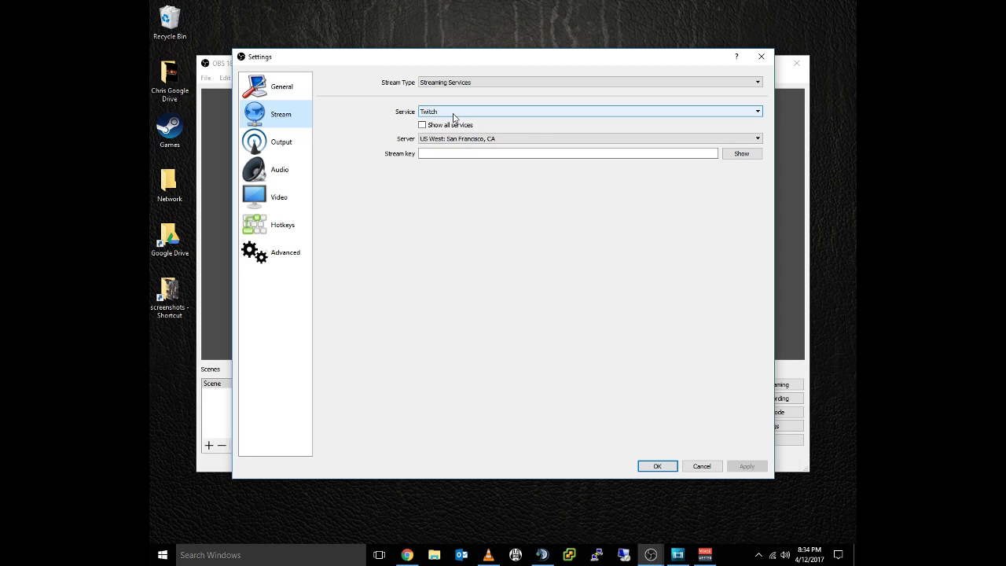
pyautogui.click(533, 139)
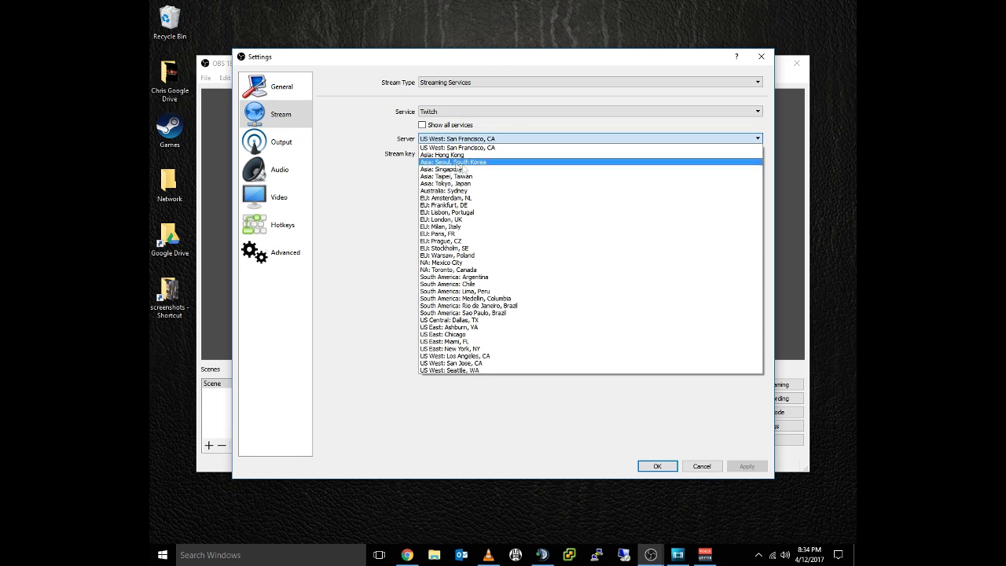
pyautogui.click(496, 348)
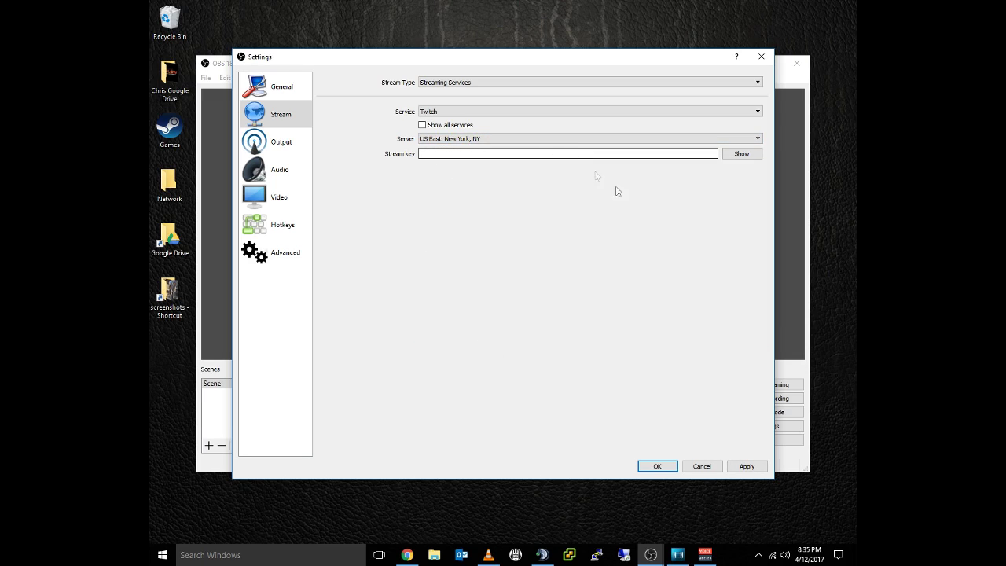
pyautogui.click(747, 466)
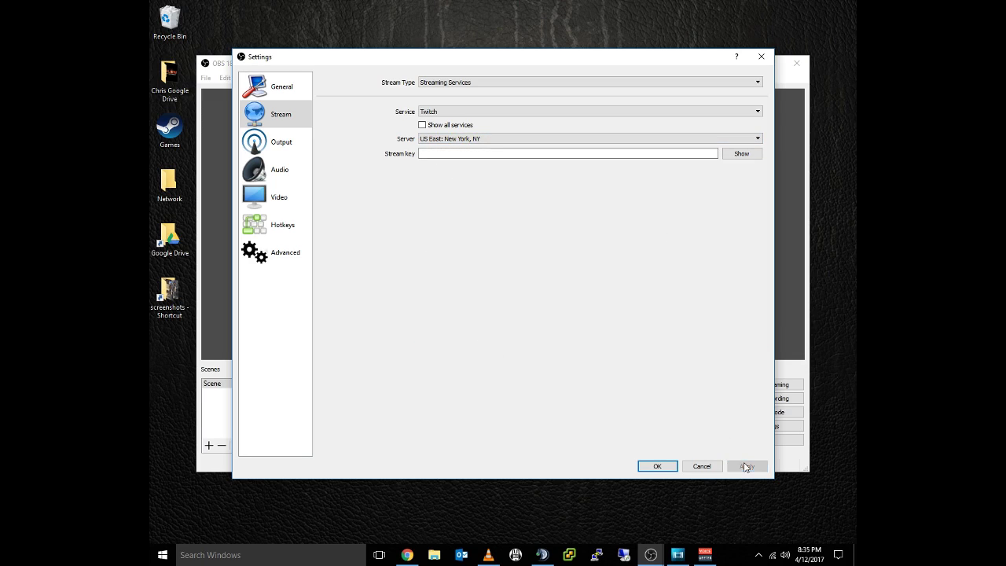
# Step: Set the output mode to Advanced and configure streaming to use audio track 4 and the H264 Encoder (AMD Advanced Media Framework)
pyautogui.click(283, 149)
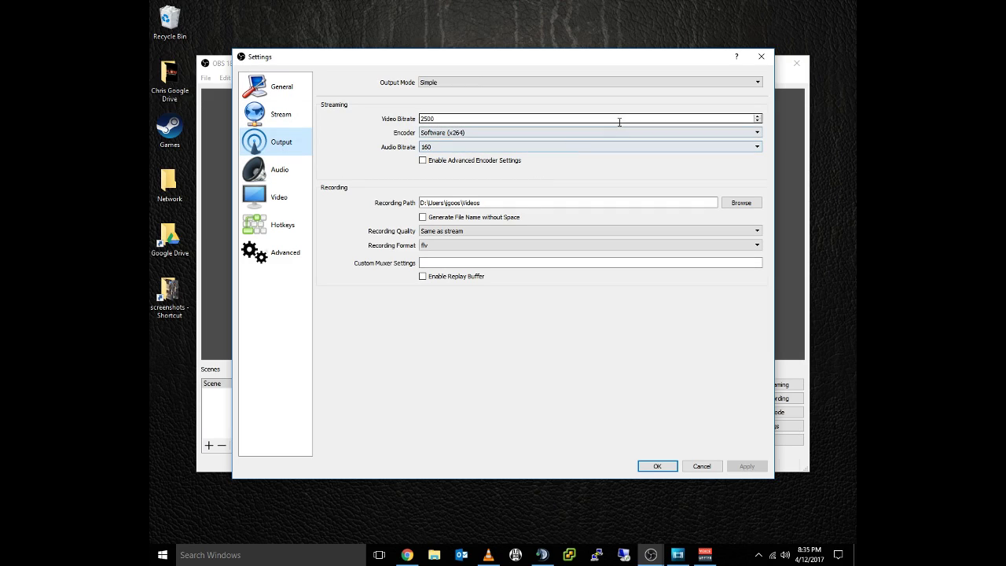
pyautogui.click(493, 85)
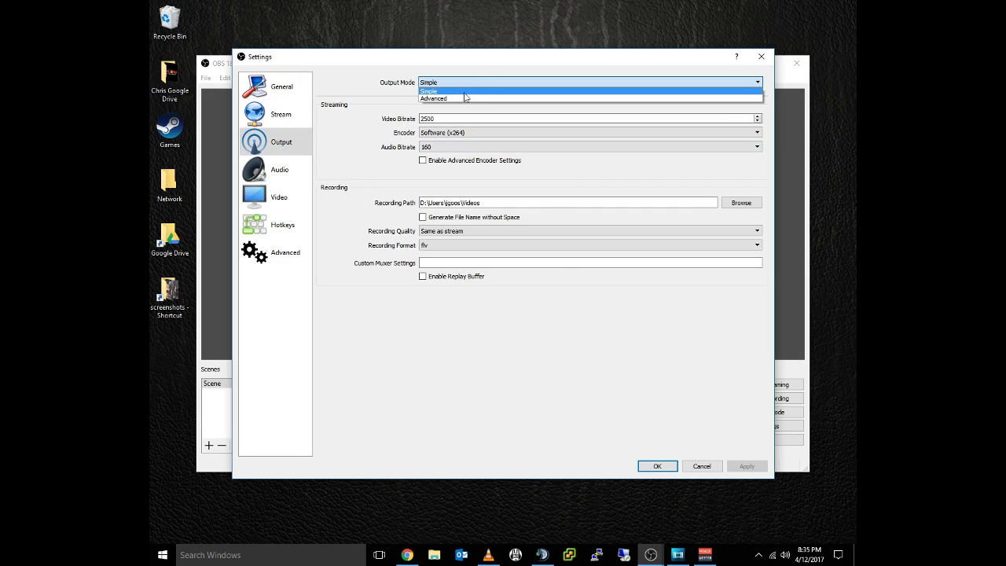
pyautogui.click(460, 100)
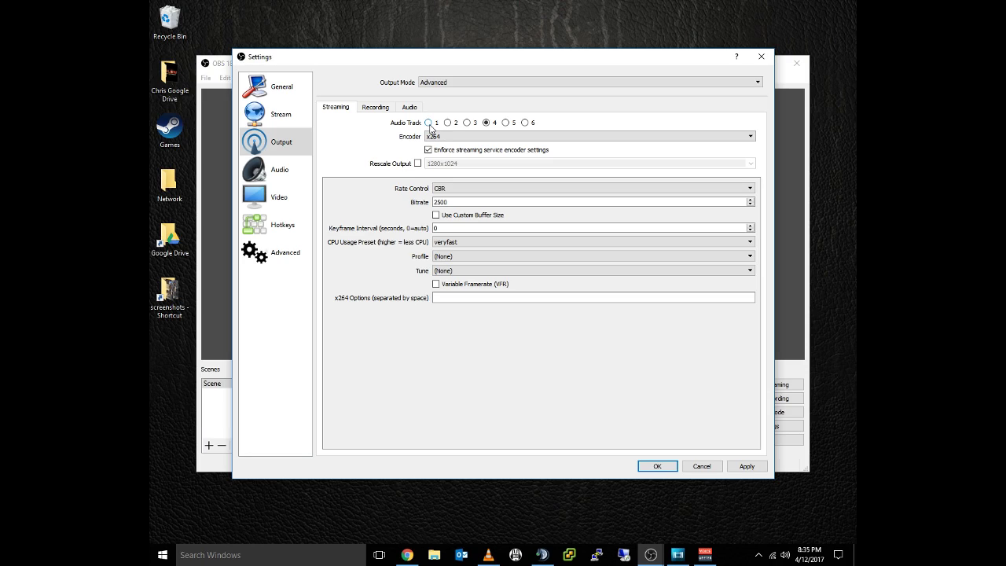
pyautogui.click(491, 136)
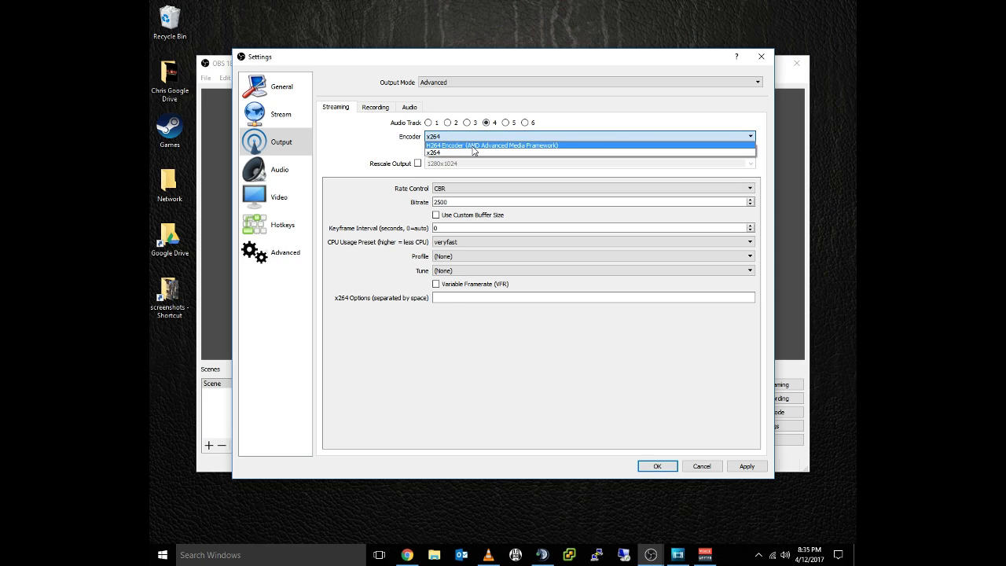
pyautogui.click(474, 149)
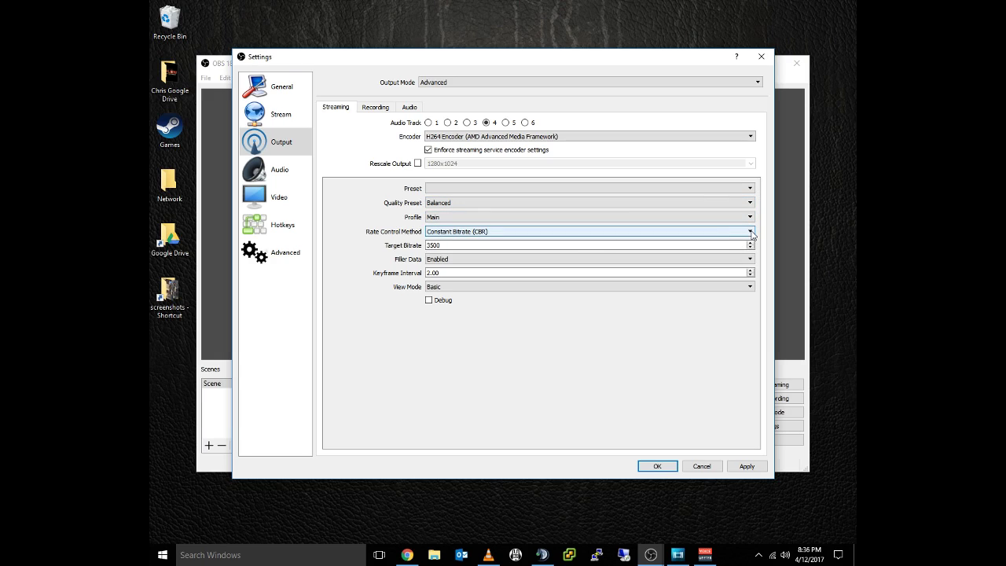
# Step: Set the streaming rate control to Variable Bitrate (Peak Constrained) (VBR) with a peak bitrate of 7000, and apply the changes
pyautogui.click(537, 231)
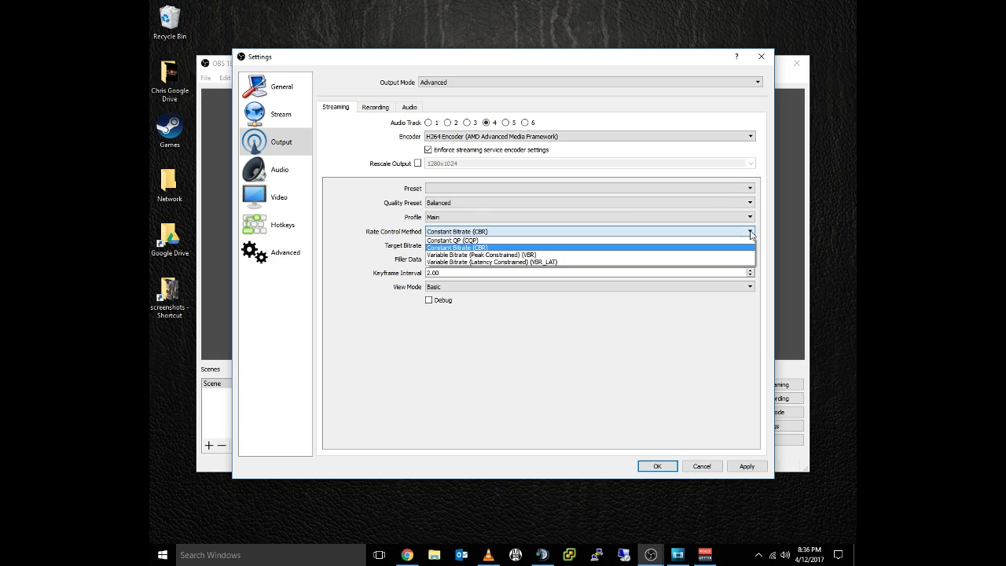
pyautogui.click(537, 256)
pyautogui.doubleClick(446, 258)
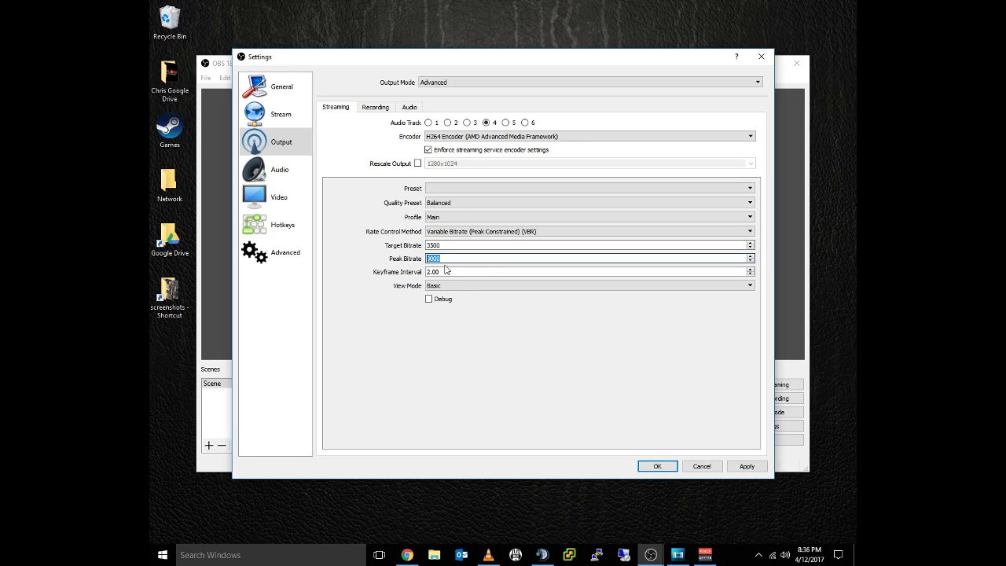
pyautogui.write('7')
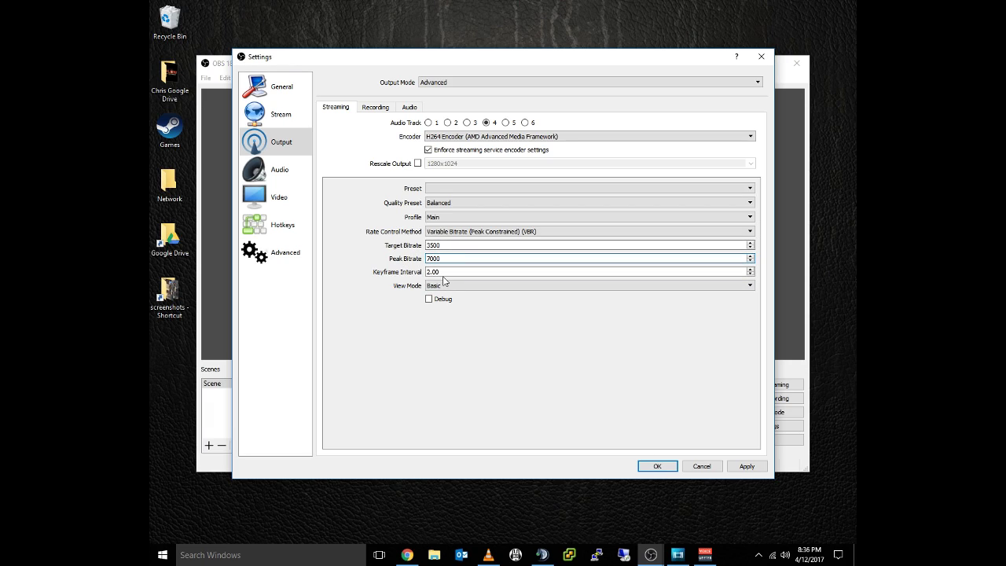
pyautogui.click(746, 466)
# Step: Set the recording path to the Desktop folder inside Videos/OBS
pyautogui.click(374, 107)
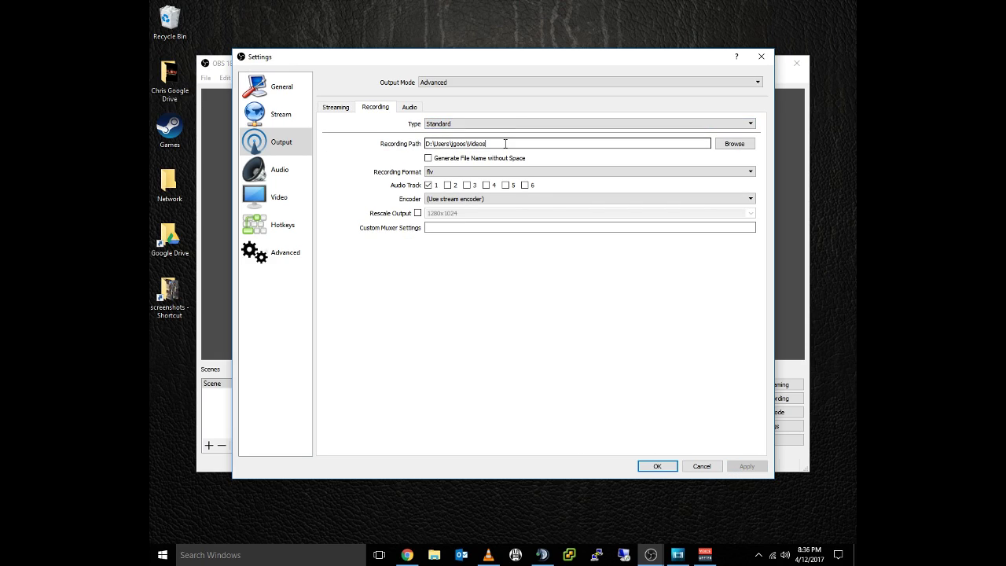
pyautogui.click(733, 144)
pyautogui.doubleClick(556, 163)
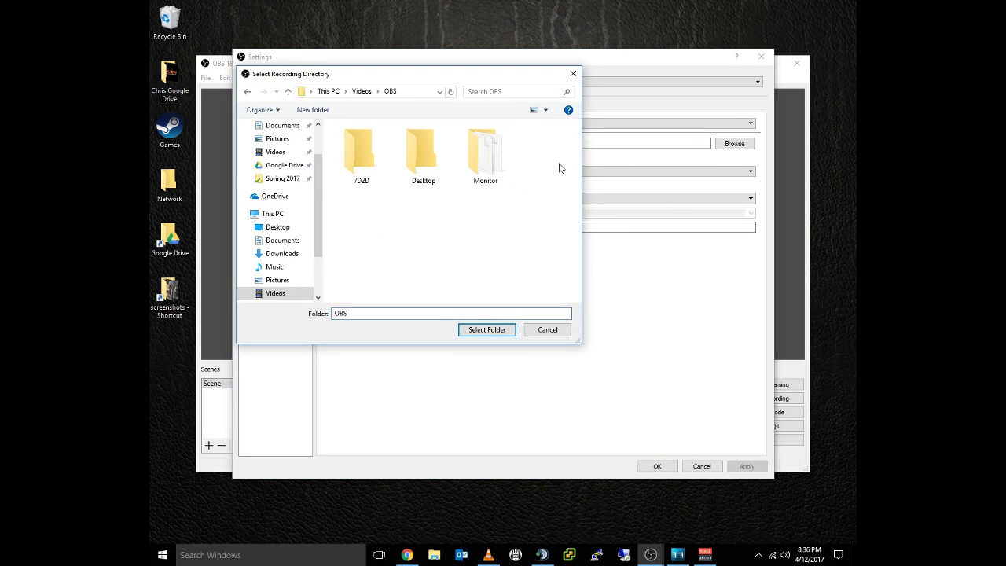
pyautogui.doubleClick(420, 157)
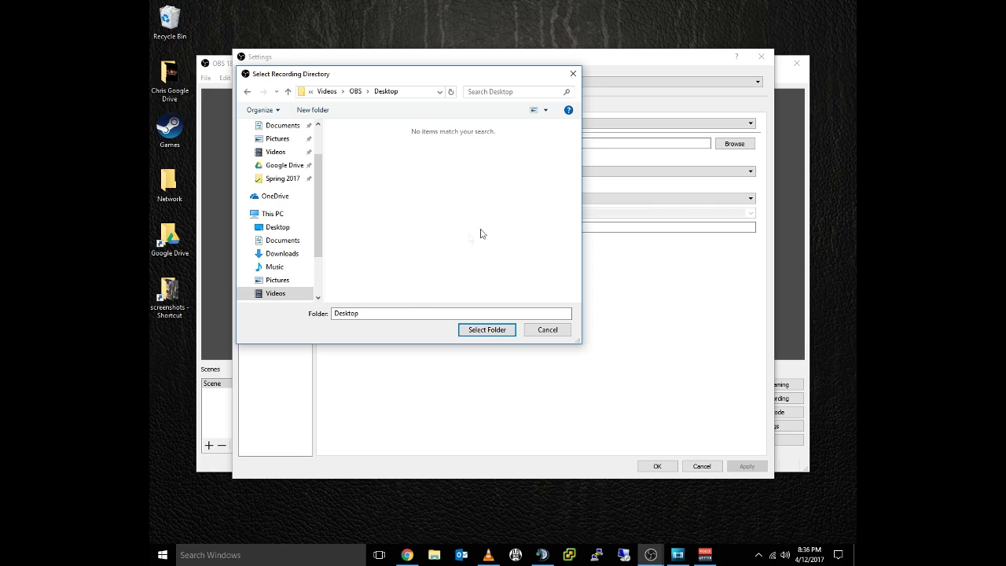
pyautogui.click(503, 332)
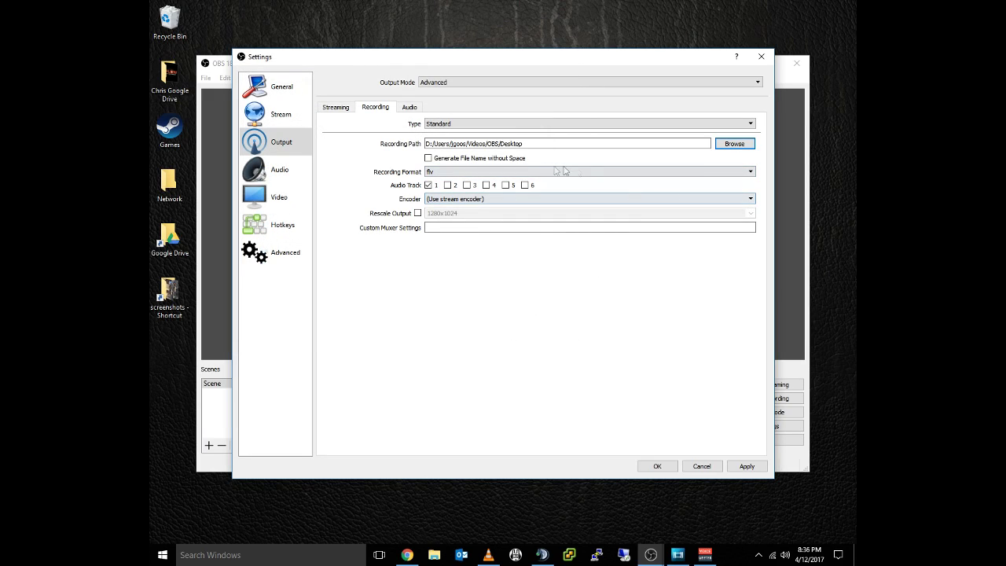
# Step: Set the recording format to mp4 and enable audio tracks 2, 3 and 4 in addition to track 1
pyautogui.click(467, 173)
pyautogui.click(447, 188)
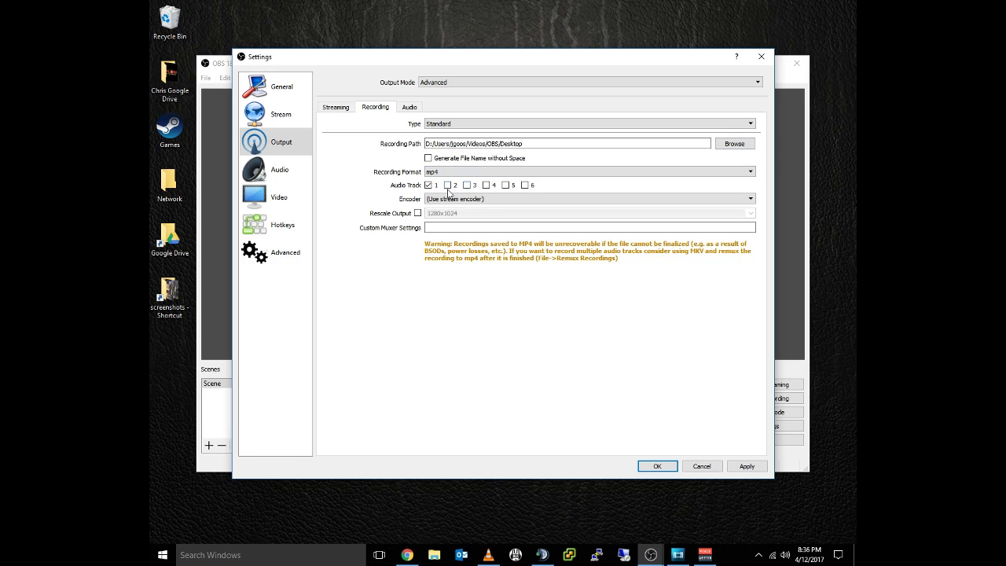
pyautogui.click(447, 186)
pyautogui.click(467, 186)
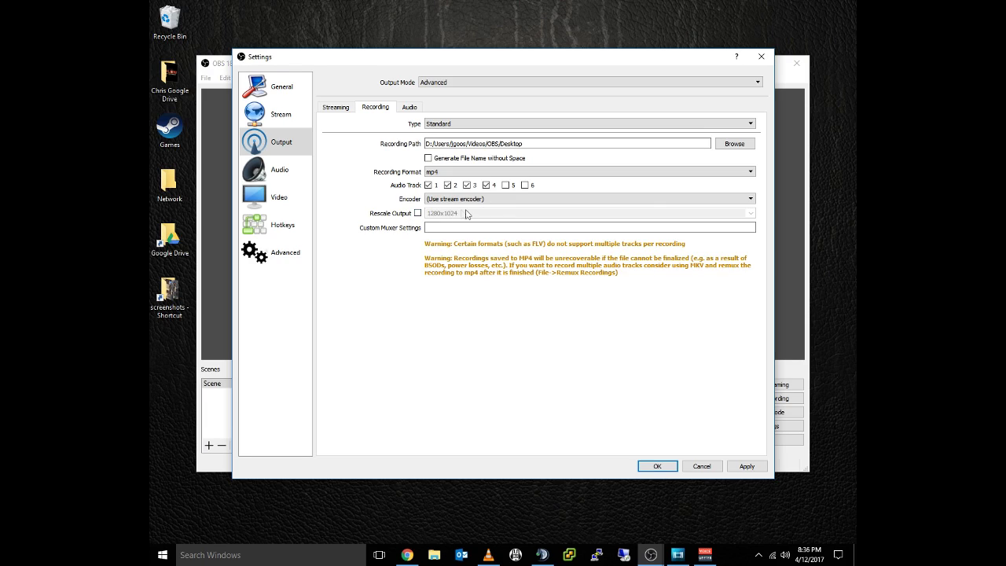
# Step: Set the recording encoder to H264 Encoder (AMD Advanced Media Framework) with the Balanced quality preset and the High profile
pyautogui.click(451, 201)
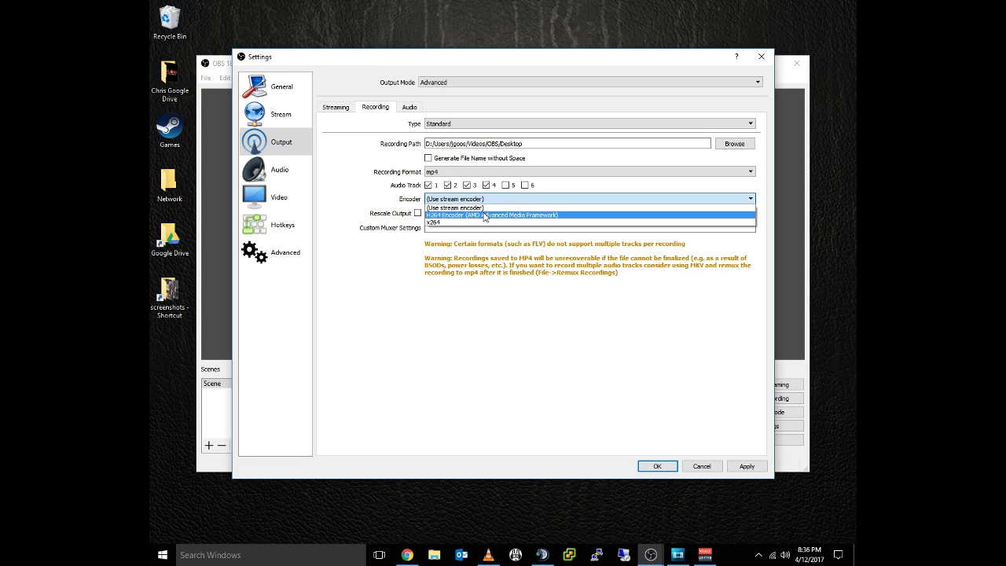
pyautogui.click(567, 216)
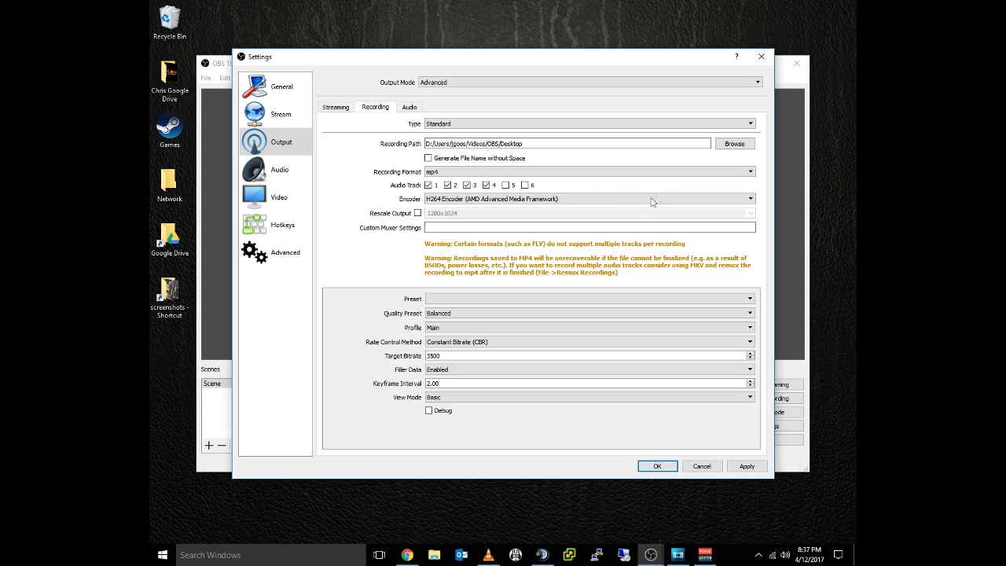
pyautogui.click(748, 316)
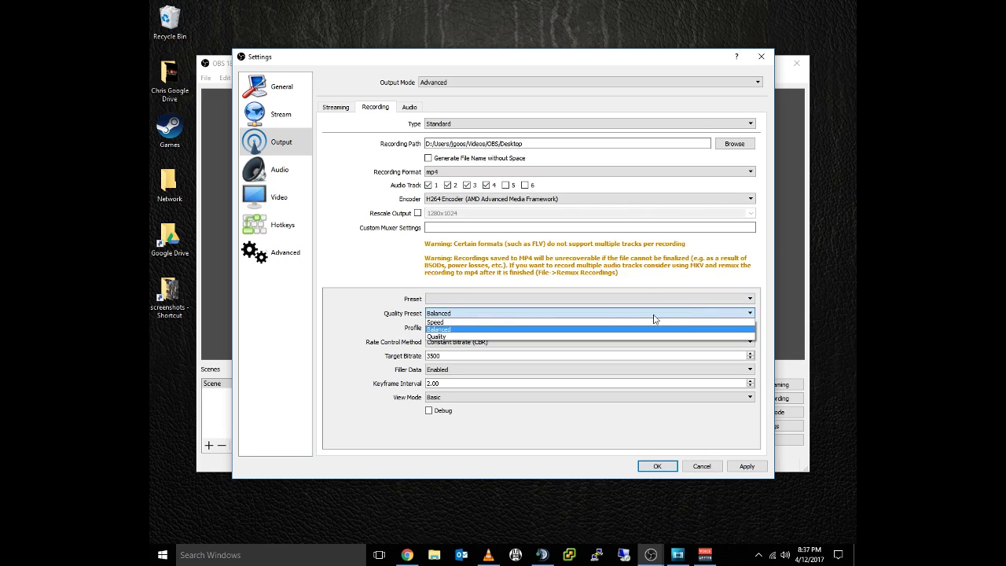
pyautogui.click(465, 334)
pyautogui.click(459, 327)
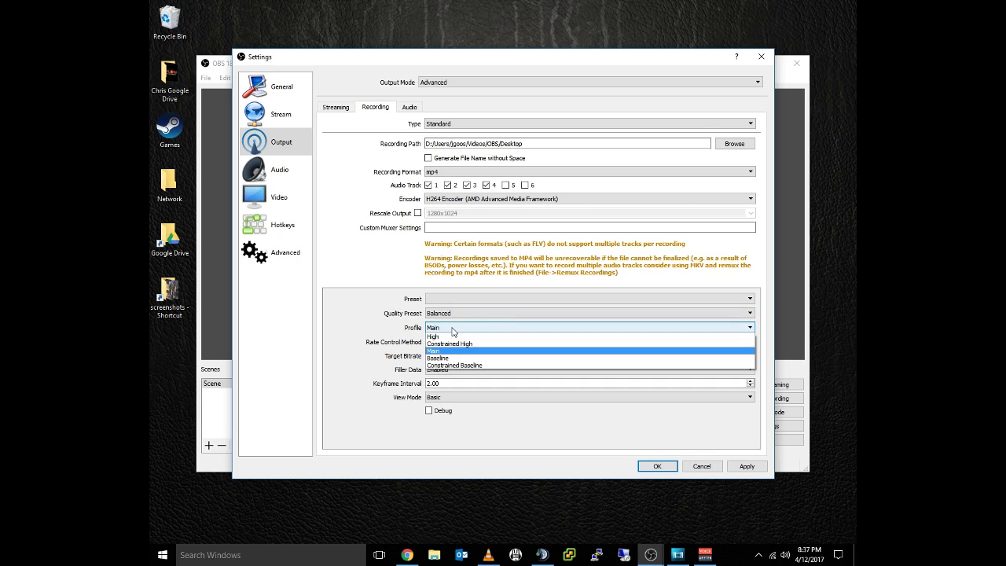
pyautogui.click(453, 343)
# Step: Set the recording rate control to Variable Bitrate (Peak Constrained) (VBR) with target bitrate 10000 and peak bitrate 12000, and apply the changes
pyautogui.click(494, 343)
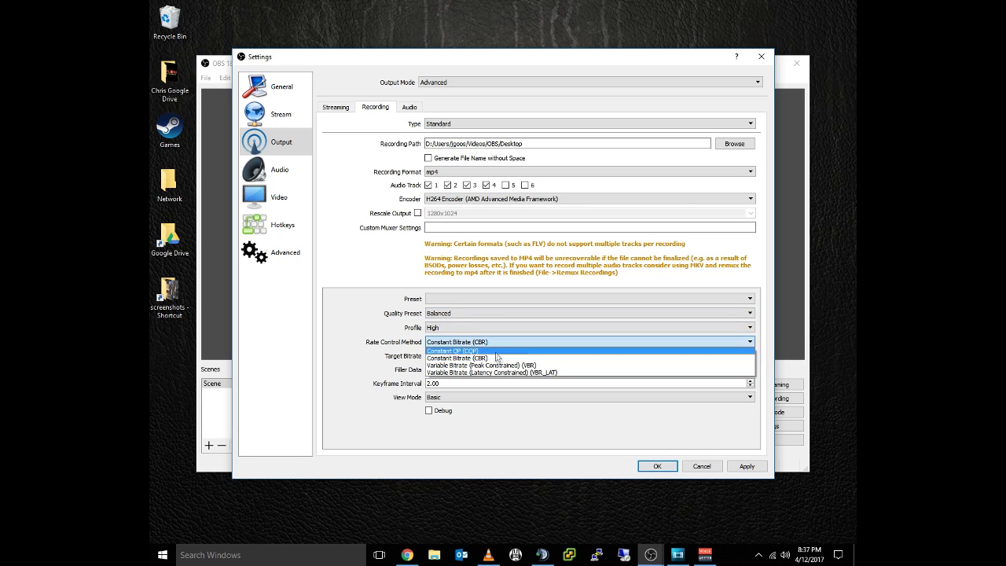
pyautogui.click(538, 366)
pyautogui.moveTo(455, 355); pyautogui.dragTo(425, 355)
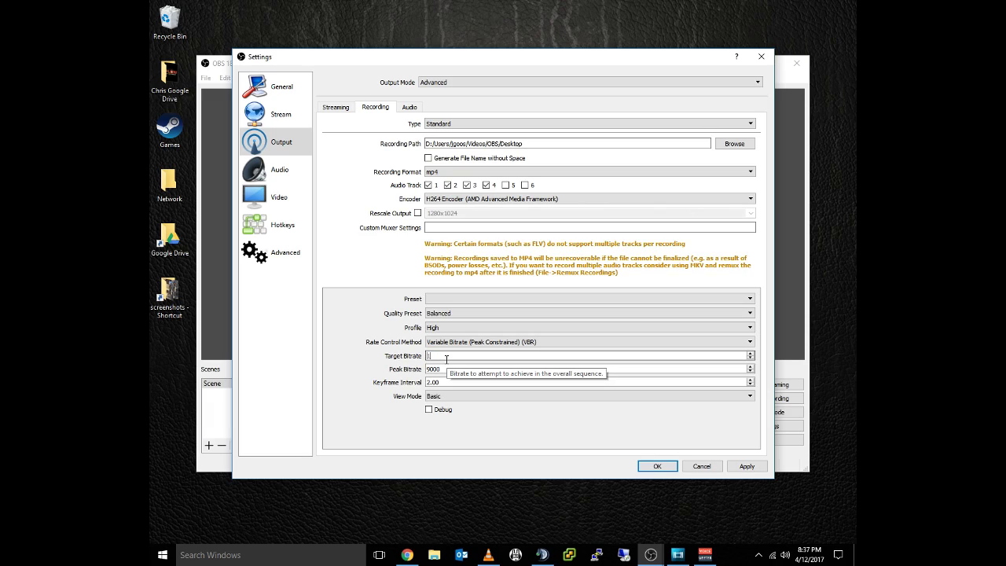
pyautogui.moveTo(449, 369); pyautogui.dragTo(388, 370)
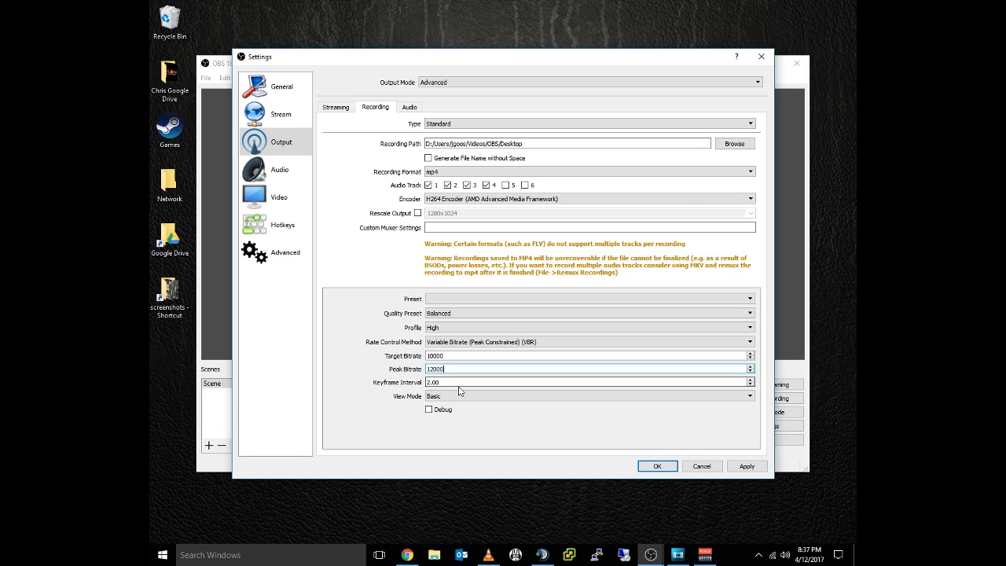
pyautogui.click(746, 466)
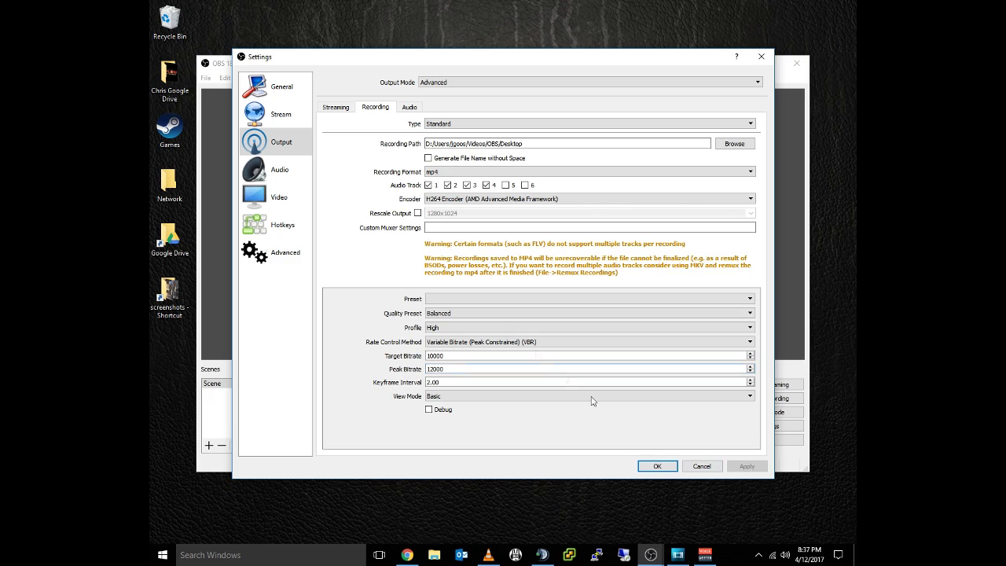
# Step: Set the audio bitrate of output tracks 1 through 4 to 320
pyautogui.click(409, 107)
pyautogui.click(489, 137)
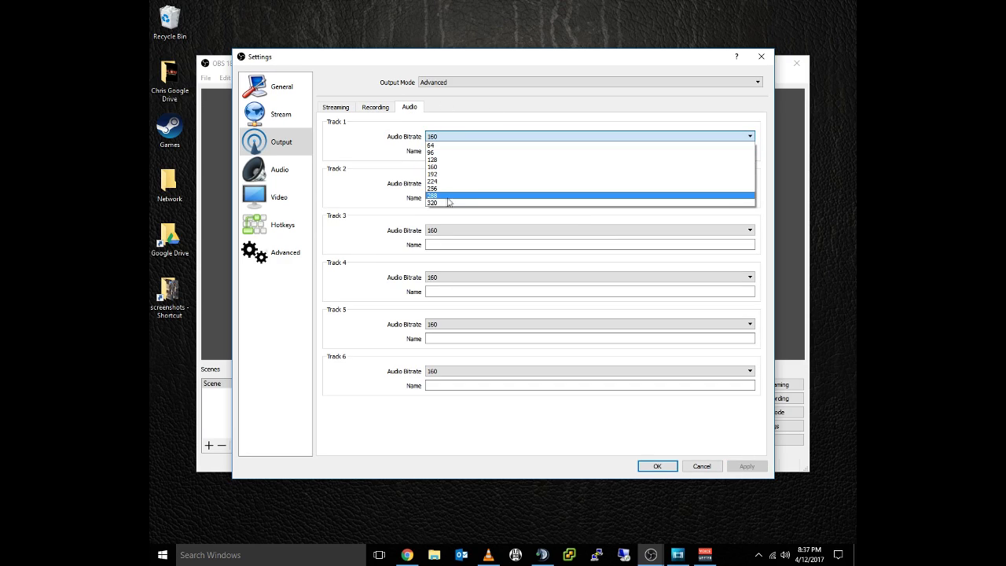
pyautogui.click(447, 204)
pyautogui.click(465, 183)
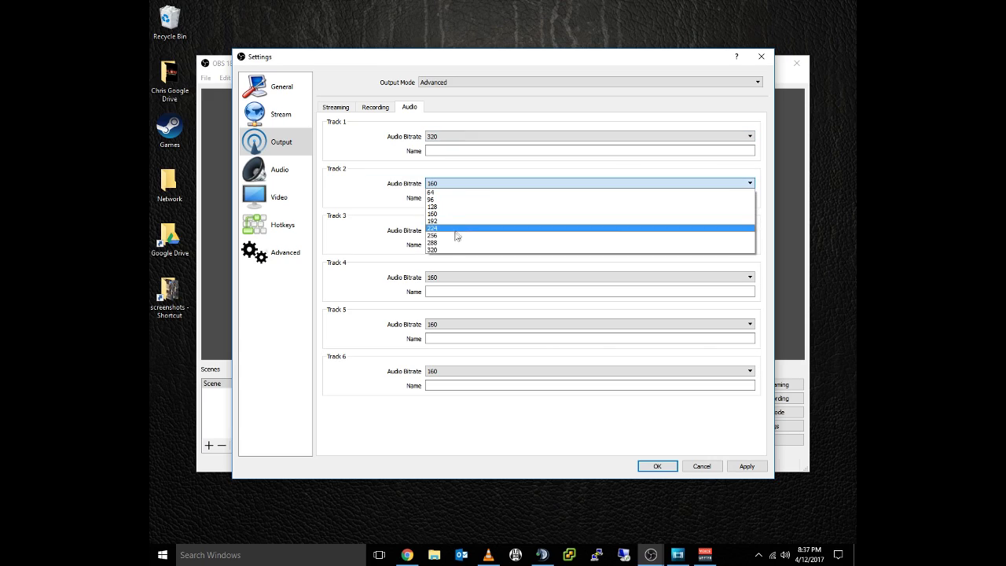
pyautogui.click(448, 250)
pyautogui.click(463, 230)
pyautogui.click(435, 297)
pyautogui.click(437, 281)
pyautogui.click(433, 344)
# Step: Name audio tracks 1 to 4 Desktop, Mic, Teamspeak and Mix/All, and apply the changes
pyautogui.click(501, 150)
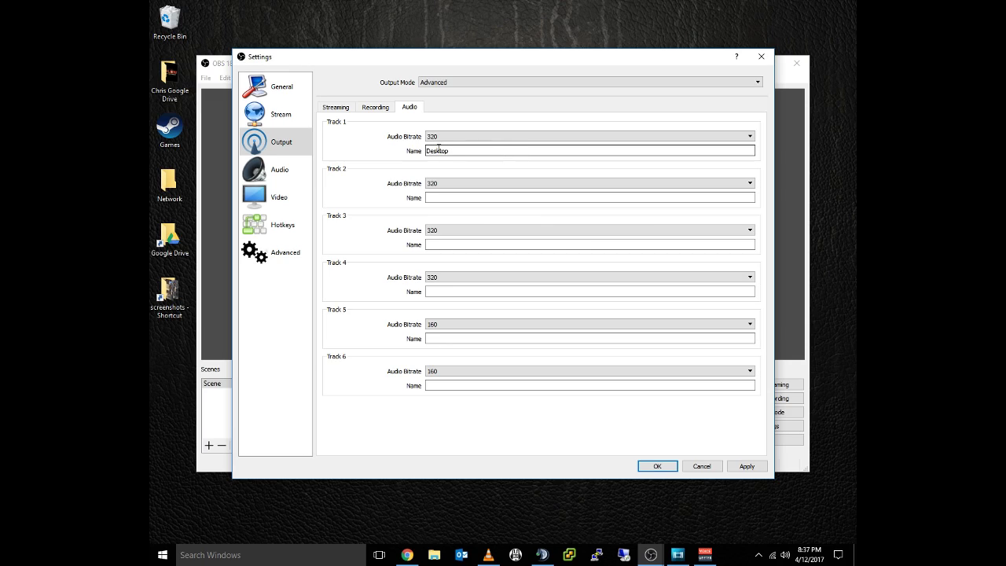
pyautogui.click(434, 197)
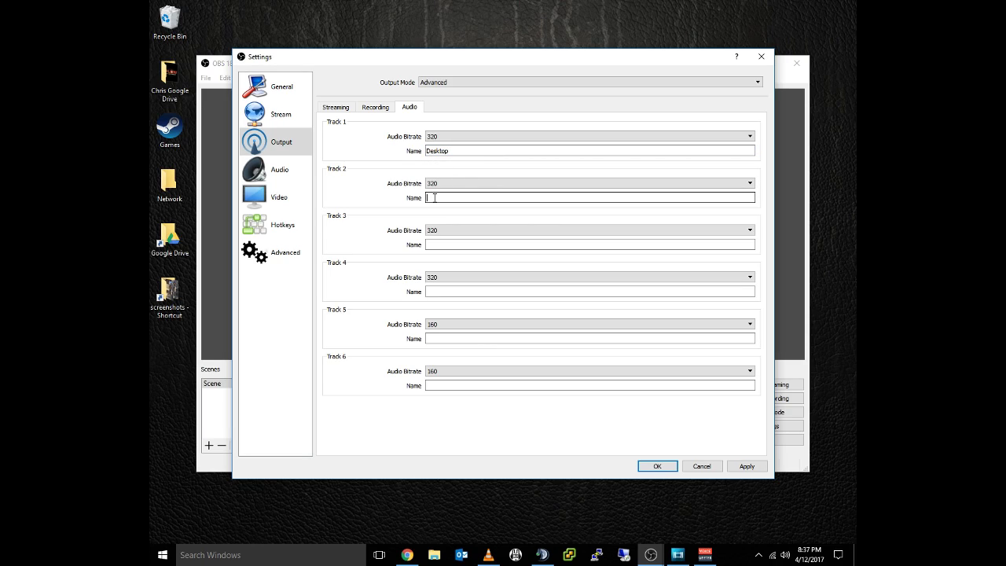
pyautogui.press('Tab')
pyautogui.press('Tab')
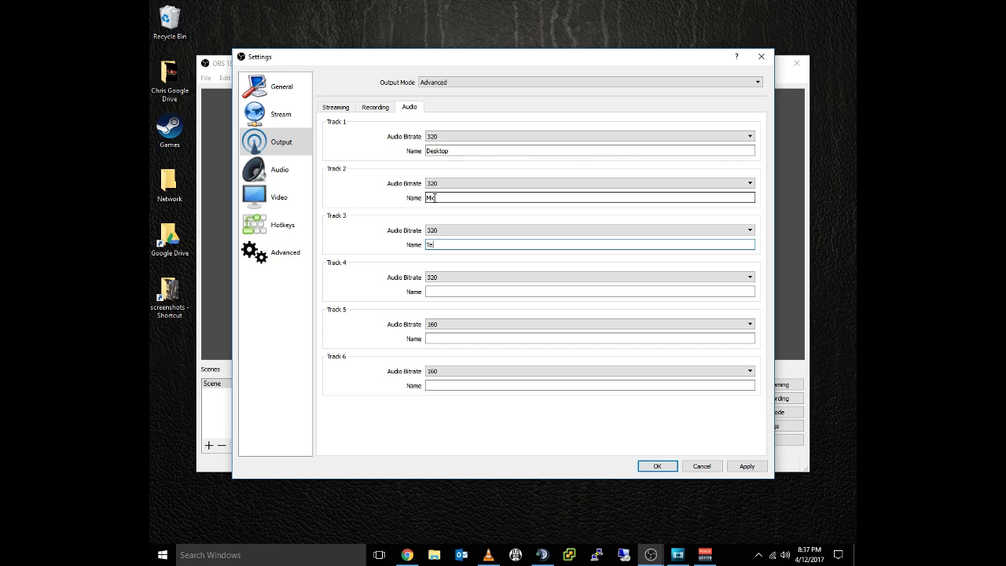
pyautogui.press('Tab')
pyautogui.press('Tab')
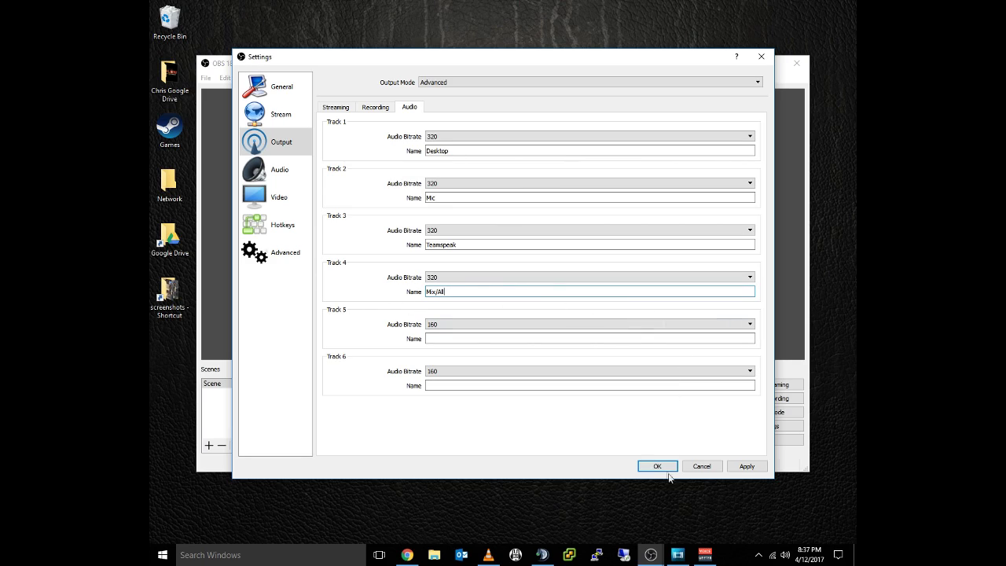
pyautogui.click(745, 468)
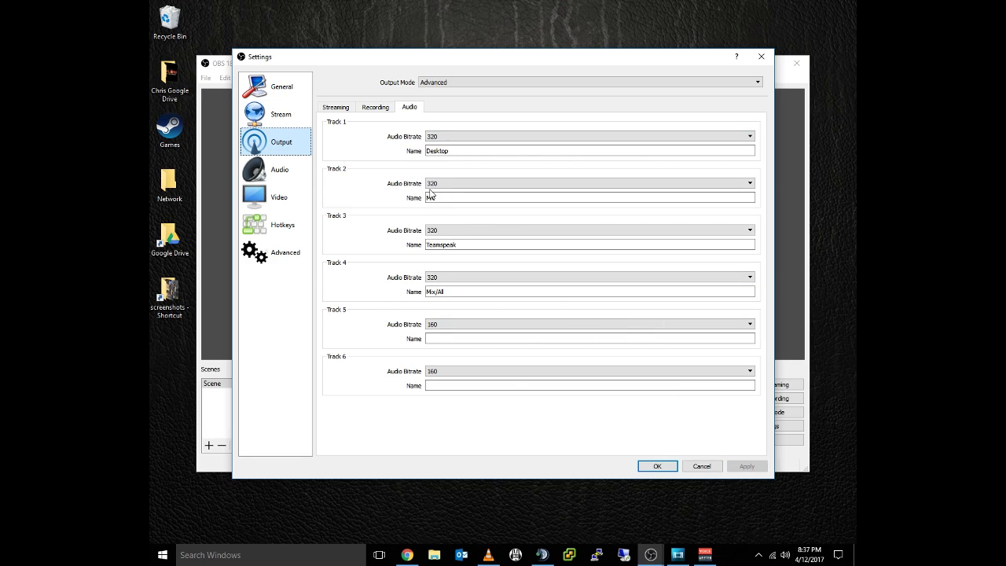
# Step: Review the desktop and mic/auxiliary devices in the OBS audio settings and compare each with its routing in Voicemeeter Banana
pyautogui.click(282, 175)
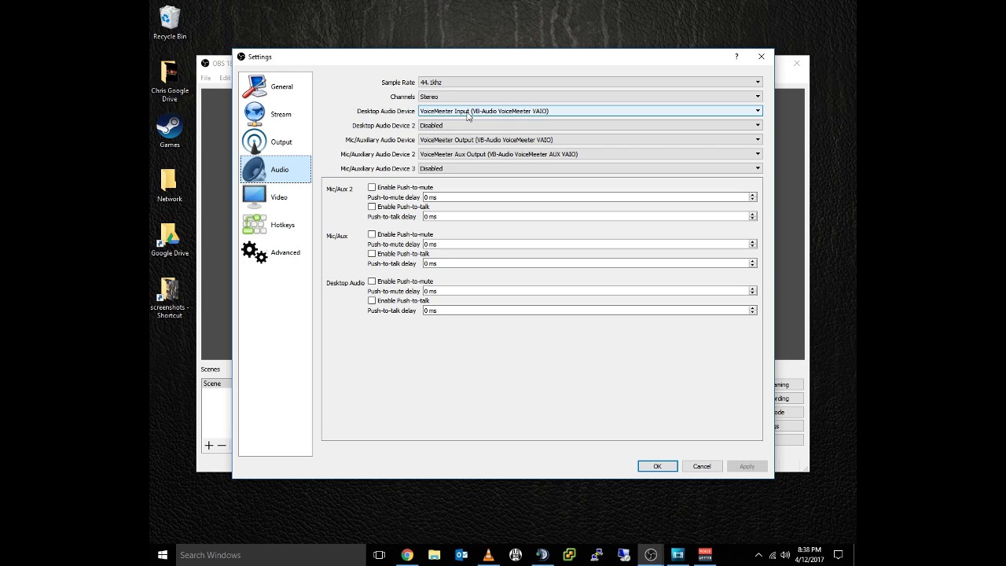
pyautogui.click(705, 555)
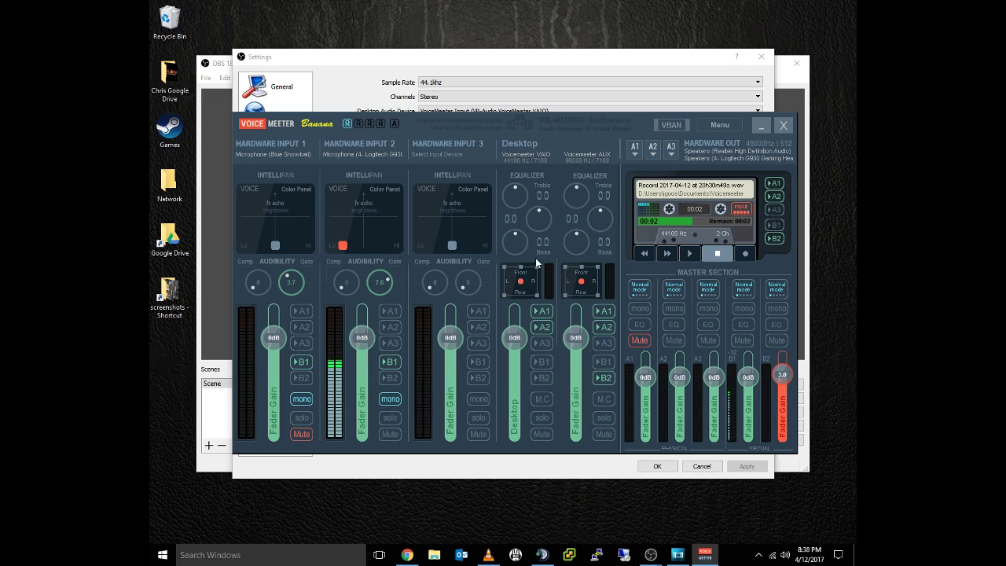
pyautogui.click(518, 66)
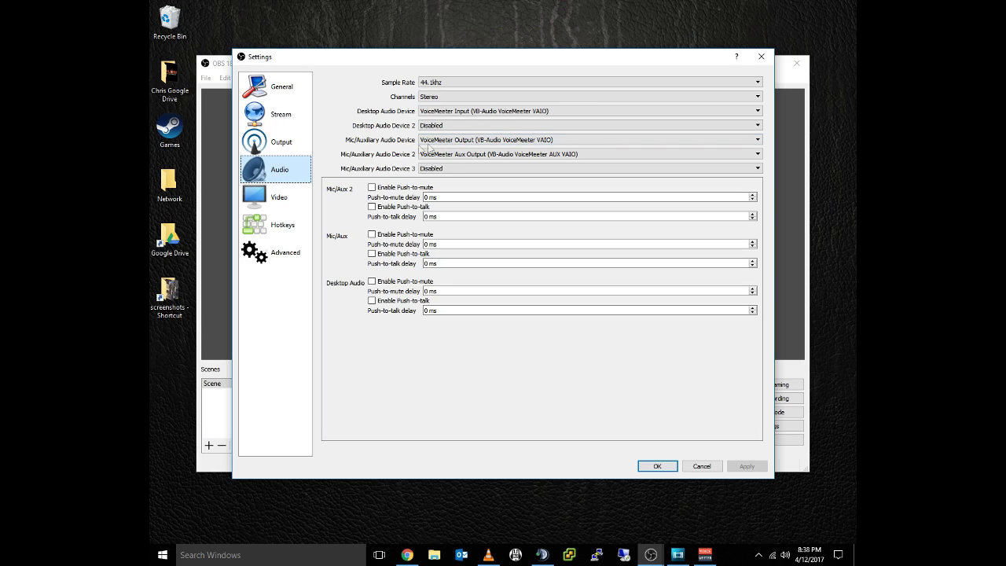
pyautogui.click(704, 555)
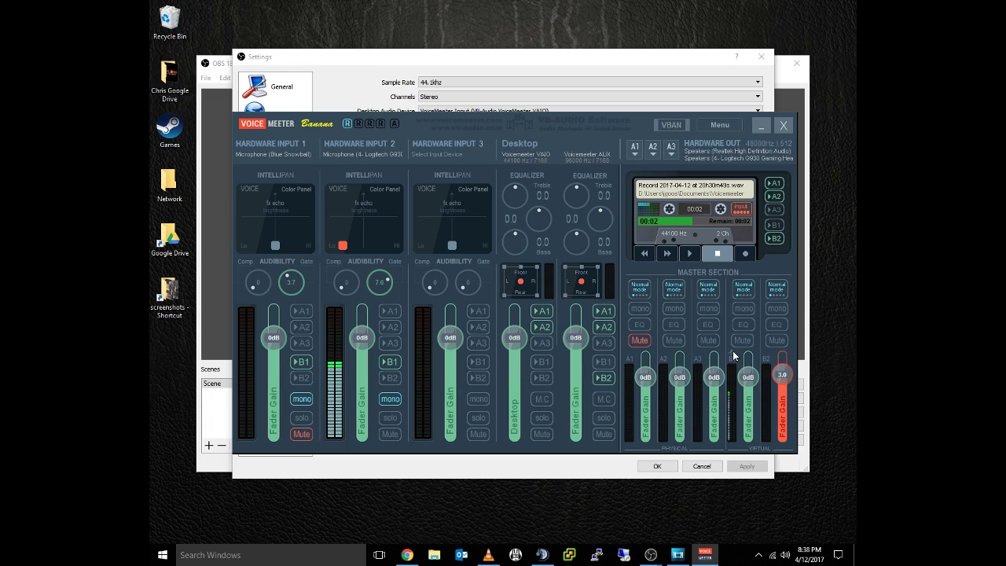
pyautogui.click(498, 63)
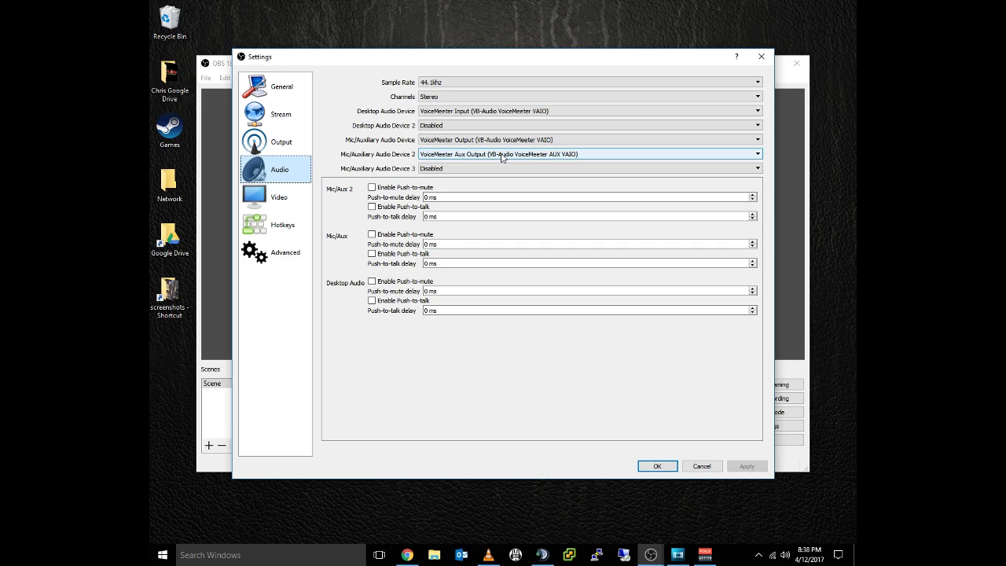
pyautogui.click(705, 554)
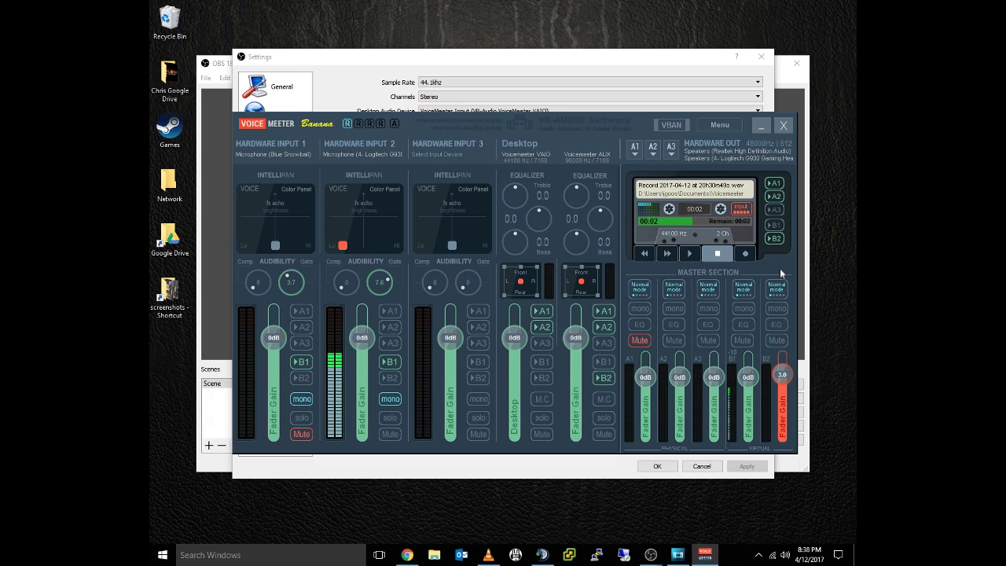
# Step: In the OBS video settings, set the output (scaled) resolution to 1280x1024 and the common FPS value to 60, and apply the changes
pyautogui.click(601, 63)
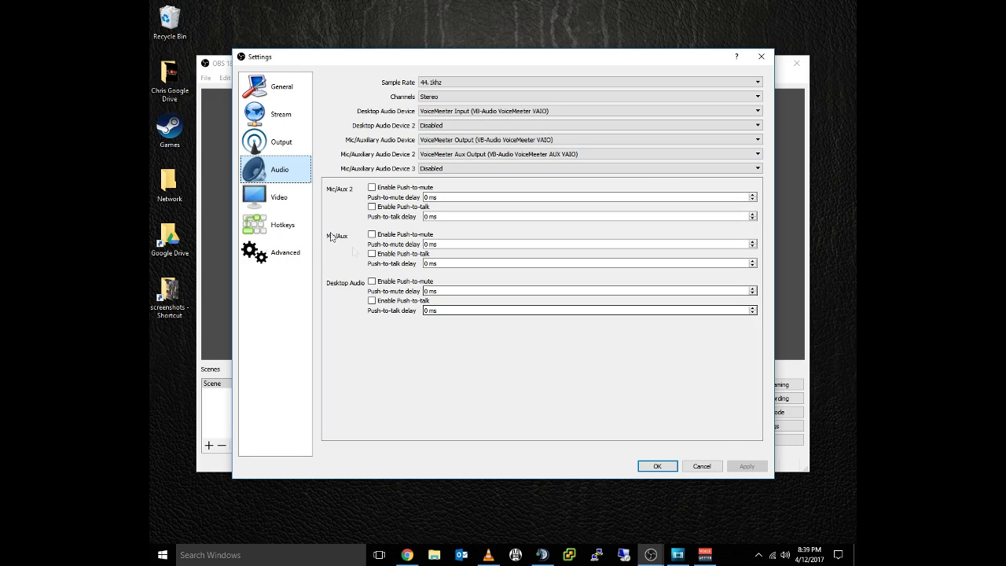
pyautogui.click(295, 203)
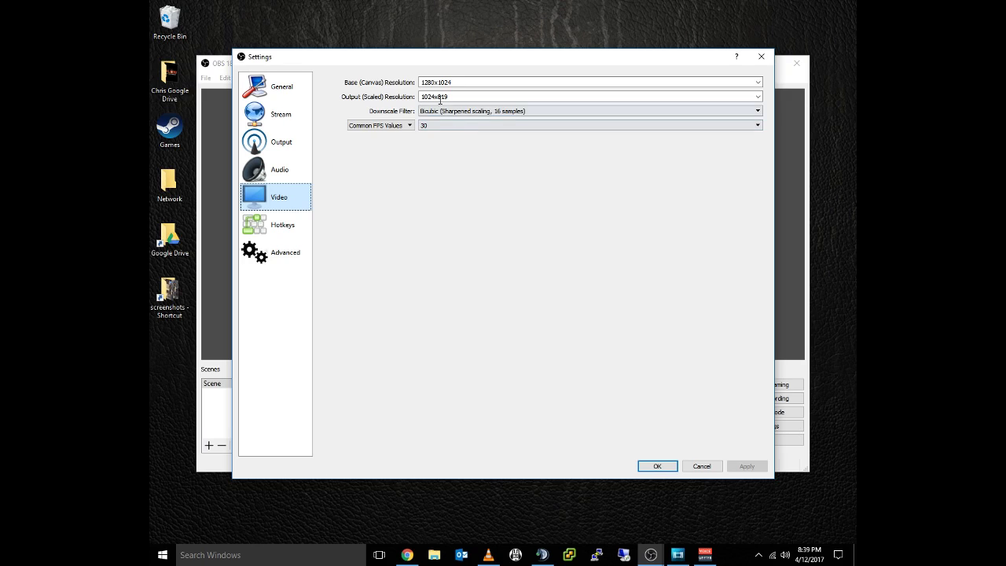
pyautogui.click(757, 97)
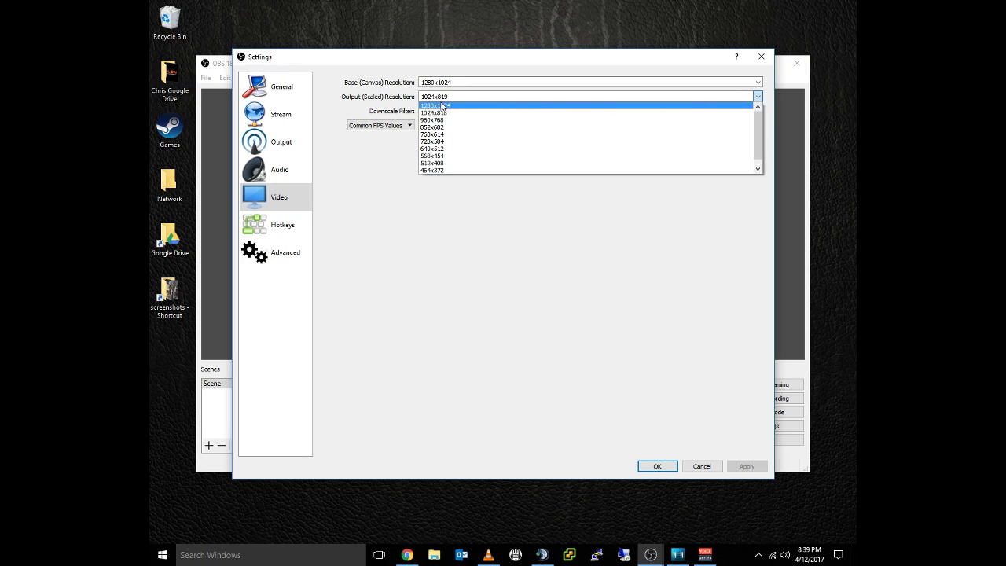
pyautogui.click(444, 106)
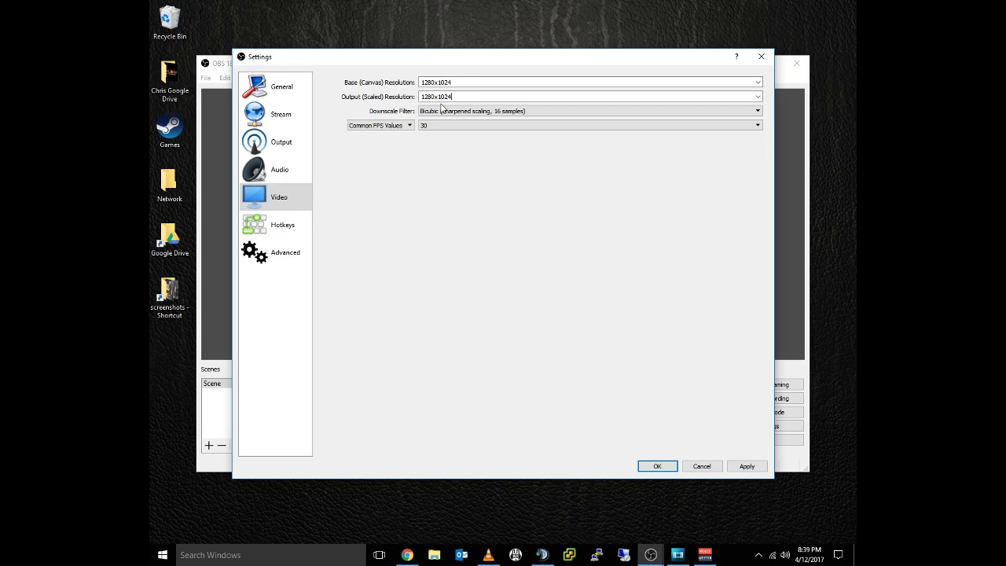
pyautogui.click(645, 125)
pyautogui.click(440, 185)
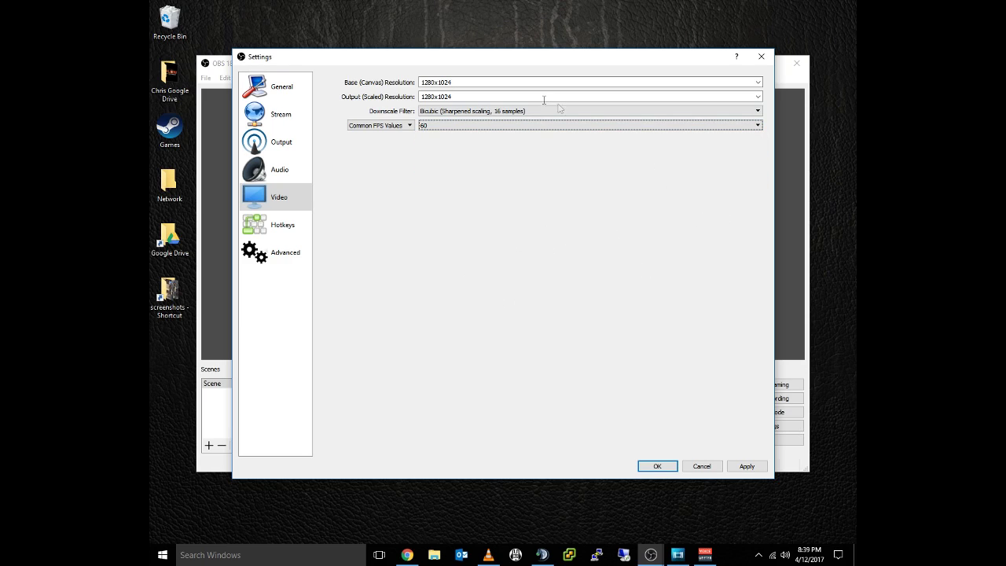
pyautogui.click(439, 82)
pyautogui.click(747, 466)
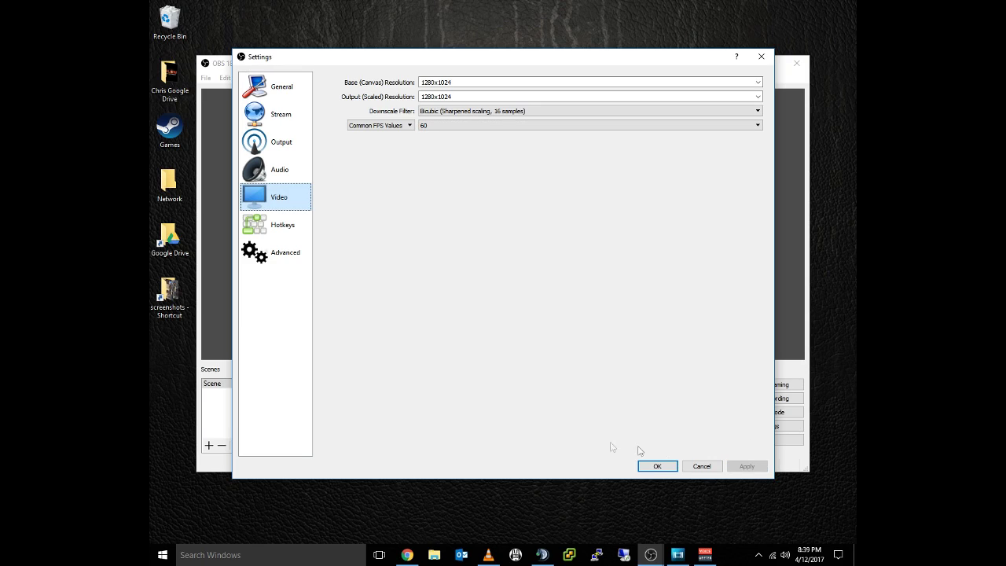
# Step: Review the hotkey assignments and the advanced settings, including the process priority options, and close the settings
pyautogui.click(284, 227)
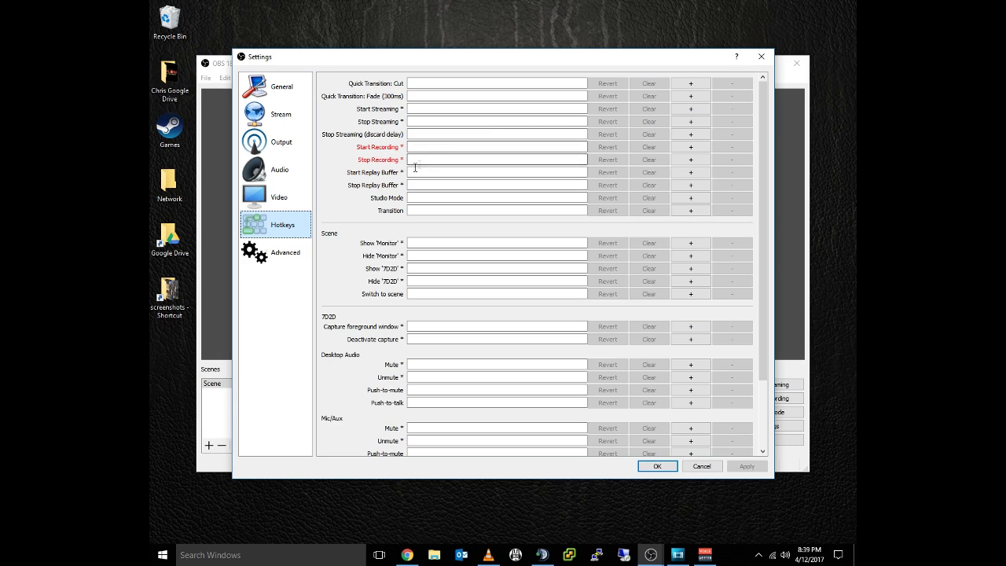
pyautogui.click(280, 256)
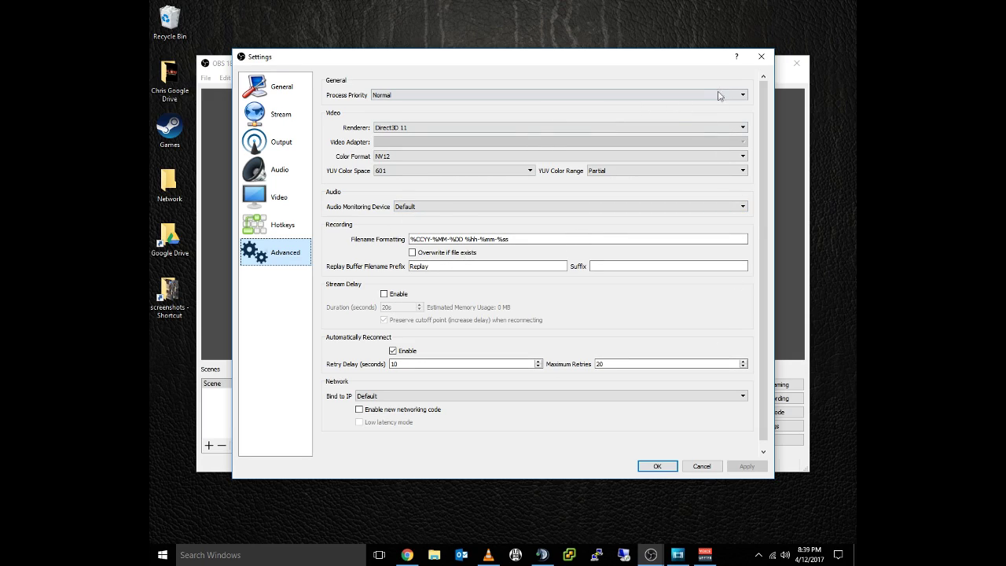
pyautogui.click(741, 95)
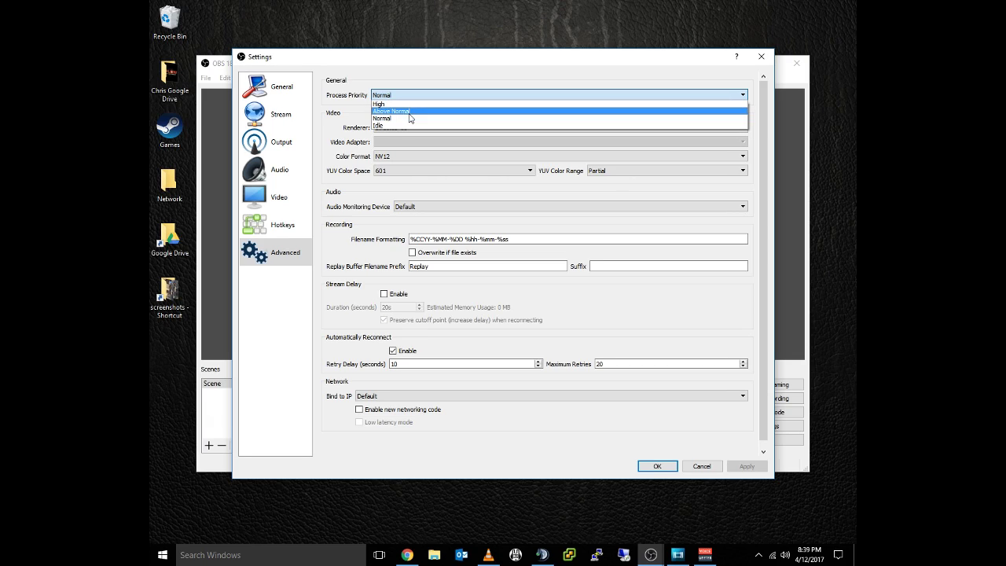
pyautogui.click(548, 66)
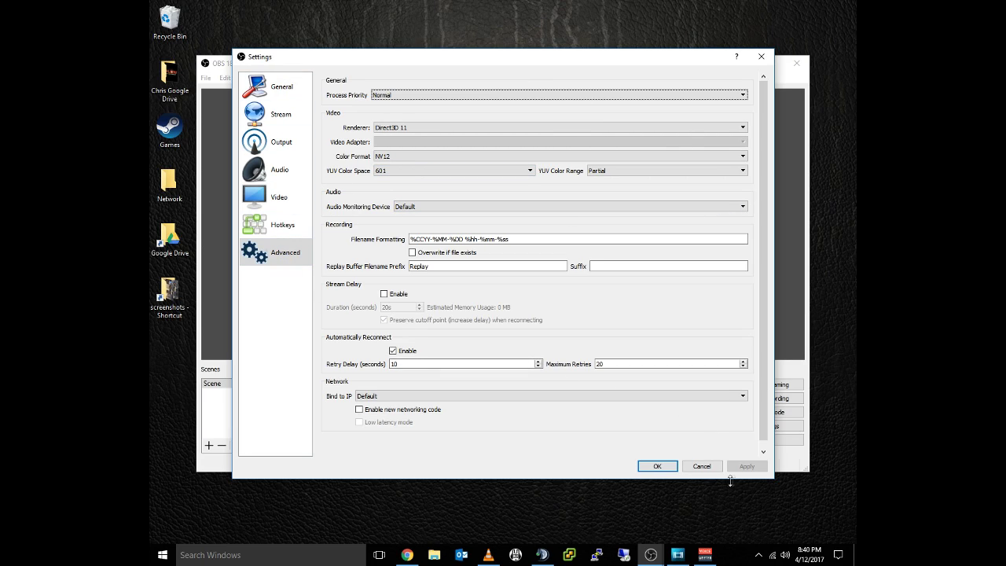
pyautogui.click(655, 466)
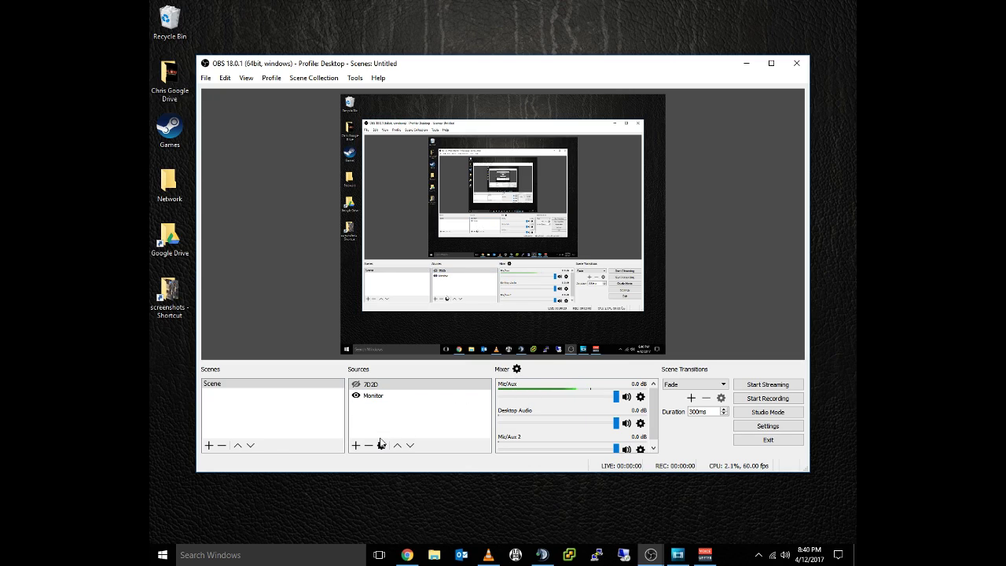
# Step: Add a new Display Capture source showing Display 0 to the scene, keeping the default name
pyautogui.click(355, 444)
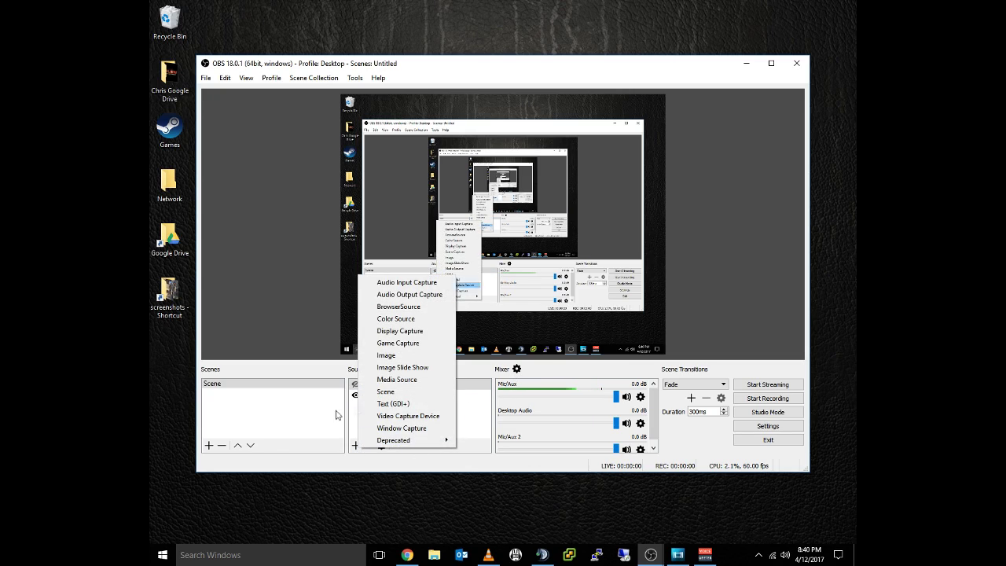
pyautogui.click(474, 431)
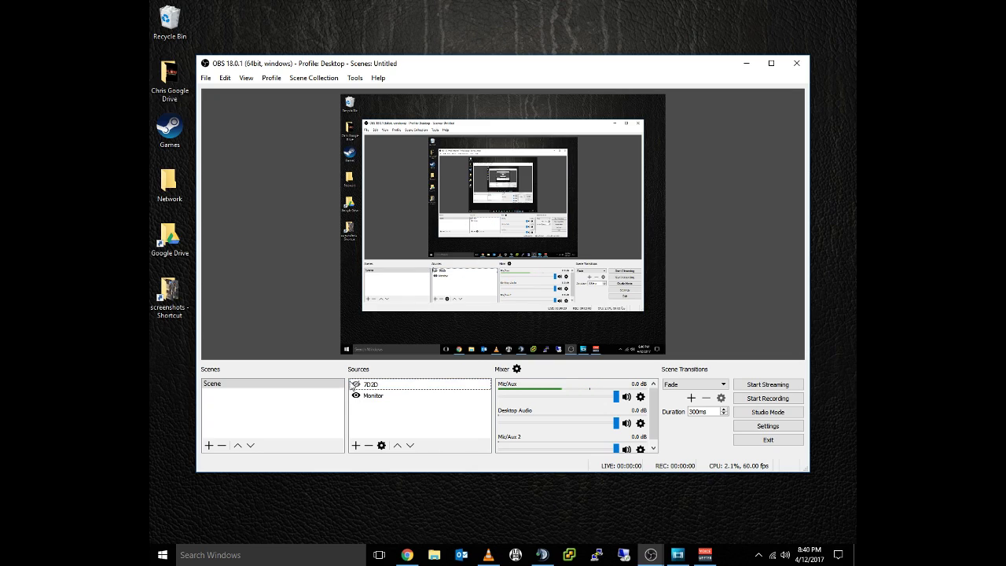
pyautogui.click(355, 445)
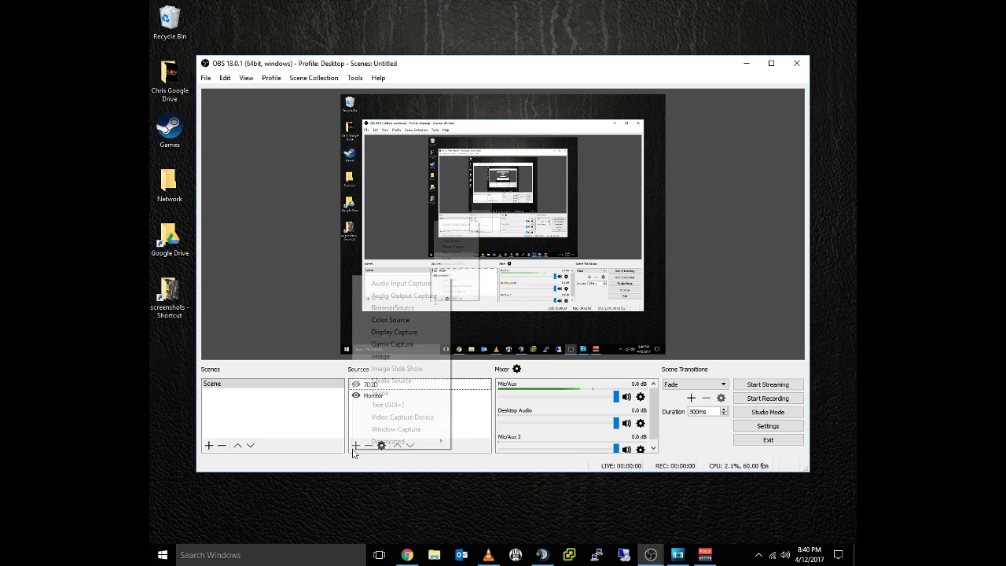
pyautogui.click(410, 334)
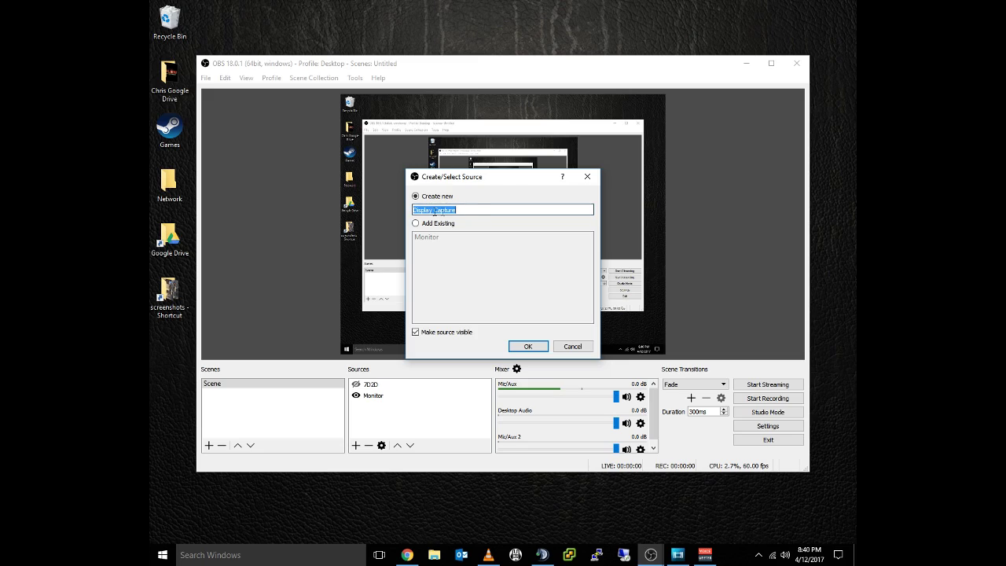
pyautogui.click(528, 346)
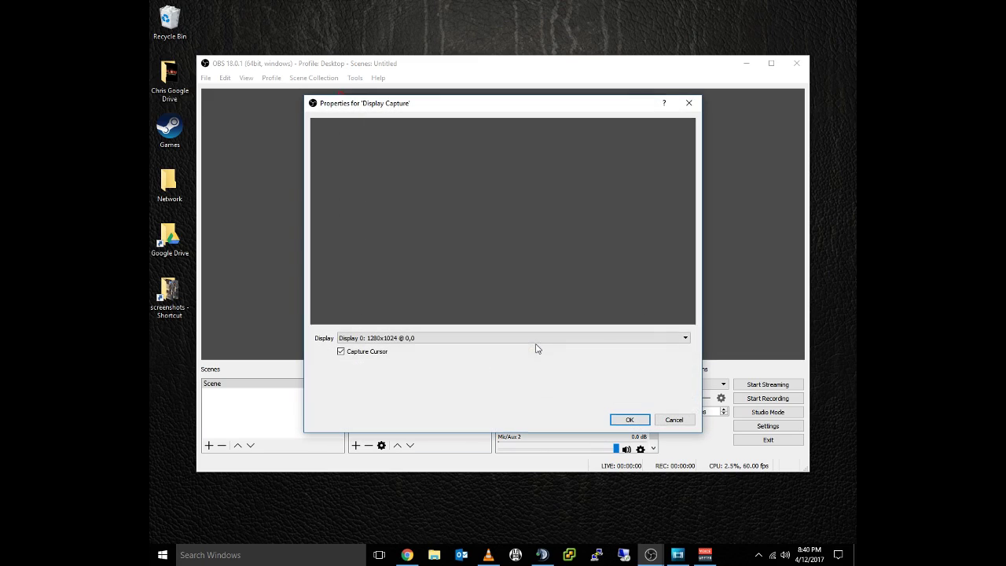
pyautogui.click(401, 338)
pyautogui.click(420, 347)
pyautogui.click(628, 422)
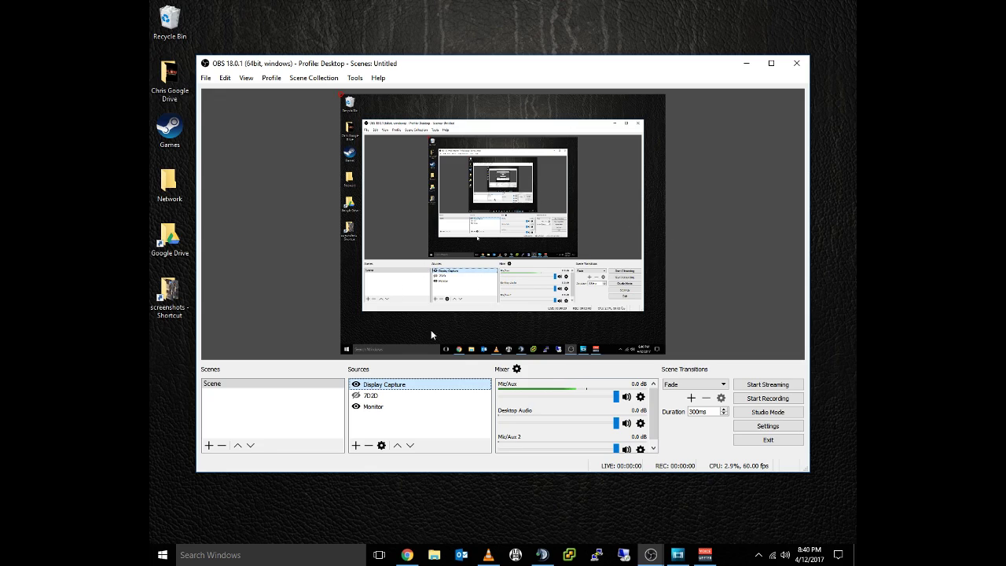
# Step: Remove the Display Capture source from the scene
pyautogui.click(373, 446)
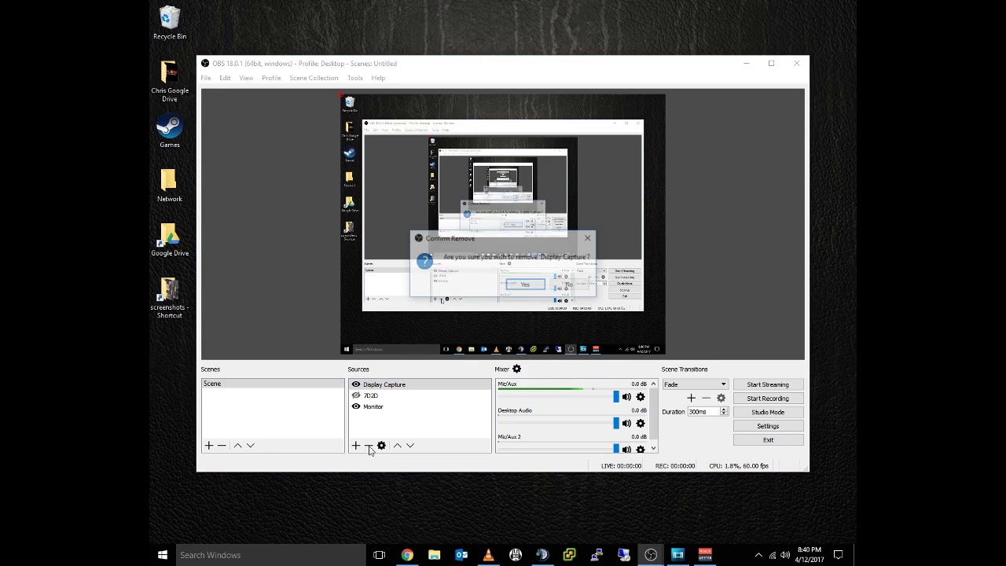
pyautogui.click(518, 287)
pyautogui.click(381, 386)
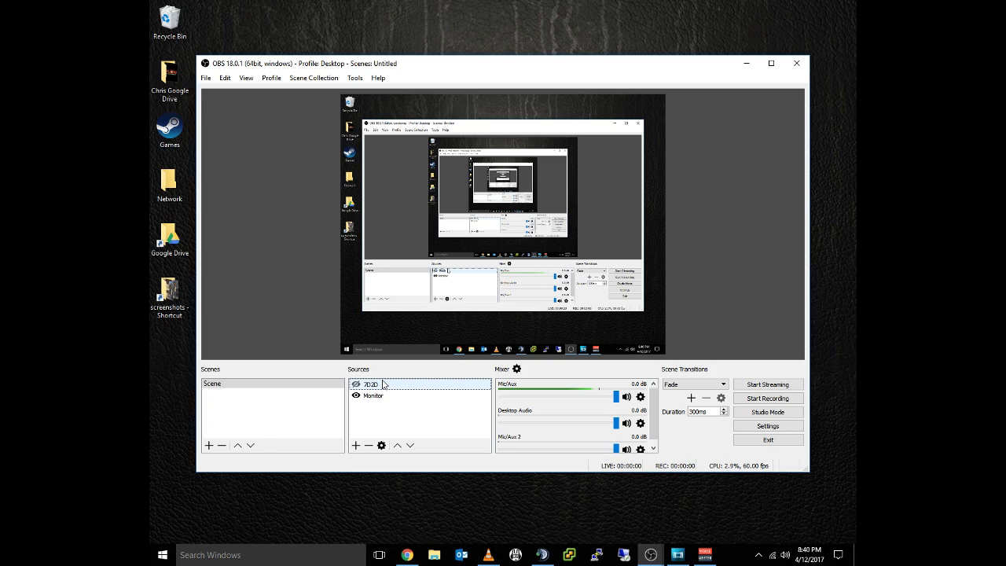
# Step: Add a new Image source using intel_core_i5_bg.jpg from the Backgrounds folder in Pictures
pyautogui.click(355, 444)
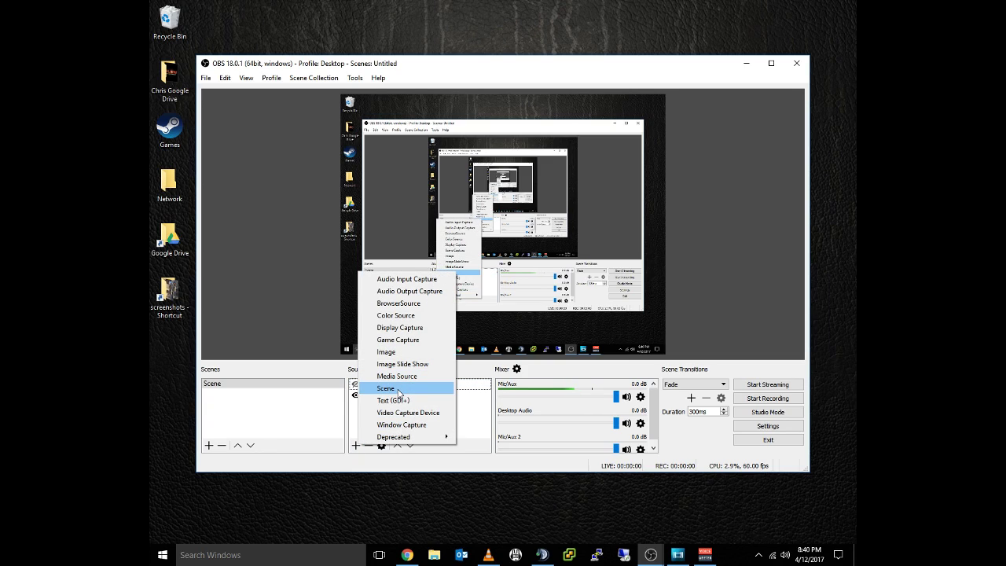
pyautogui.click(389, 351)
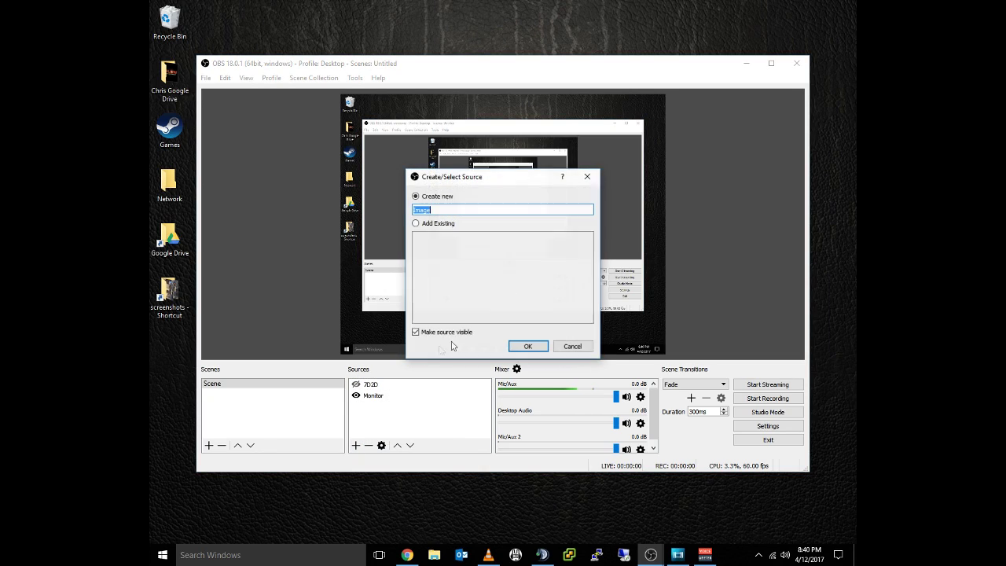
pyautogui.click(528, 347)
pyautogui.click(659, 342)
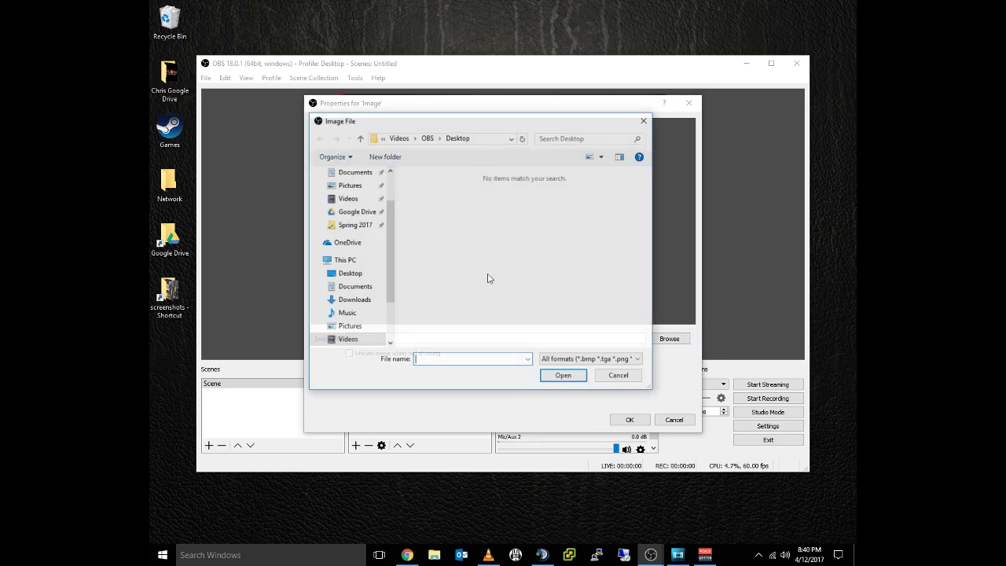
pyautogui.click(349, 326)
pyautogui.doubleClick(457, 202)
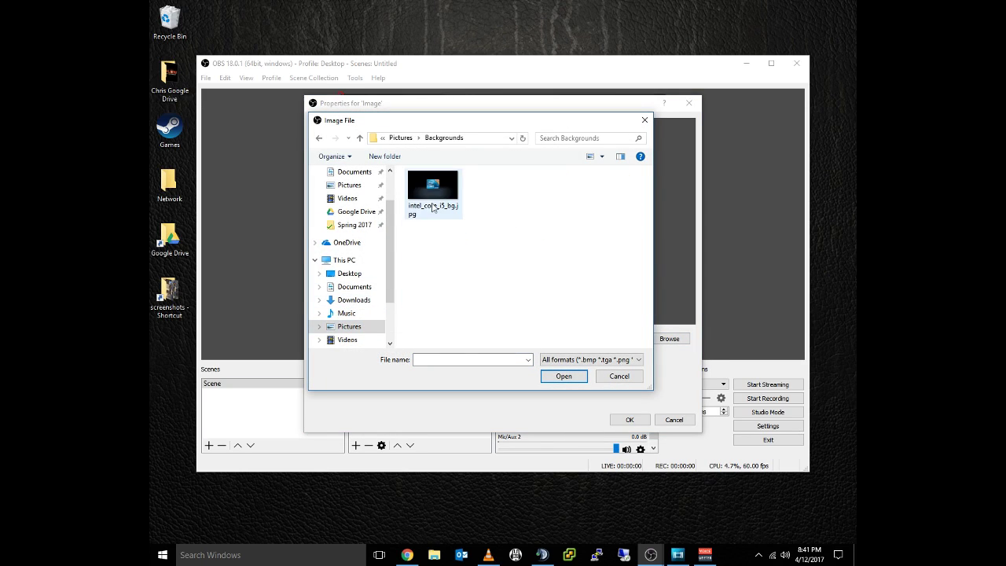
pyautogui.doubleClick(436, 206)
pyautogui.click(629, 420)
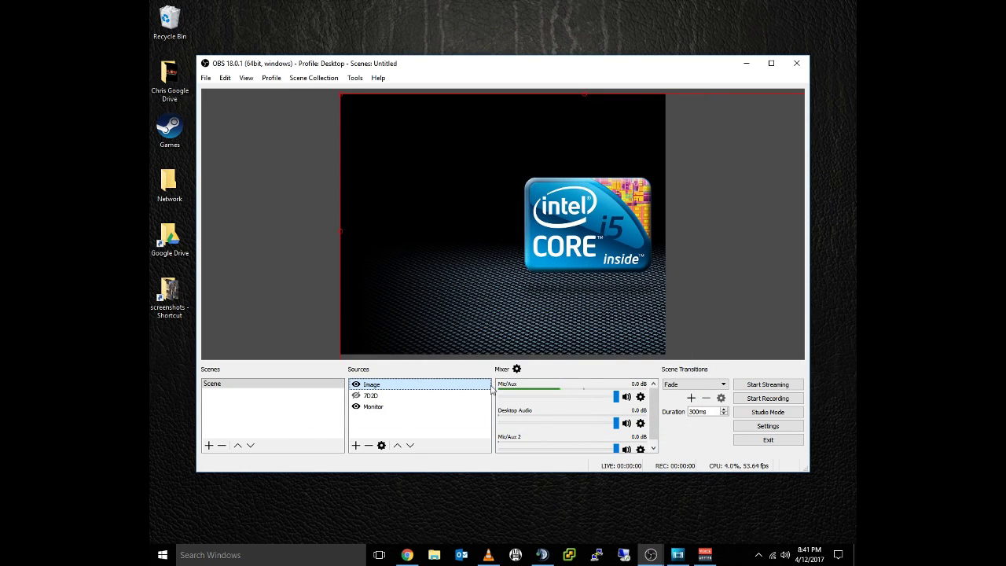
# Step: Shrink the image and centre it on the preview canvas, and place the Image source below Monitor in the source order
pyautogui.moveTo(592, 253); pyautogui.dragTo(515, 255)
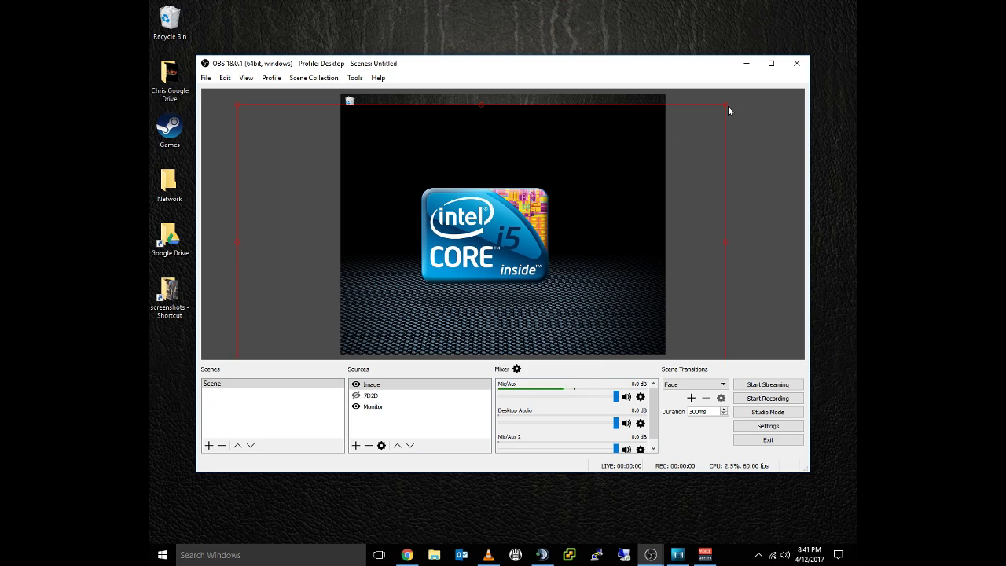
pyautogui.moveTo(724, 104); pyautogui.dragTo(527, 213)
pyautogui.moveTo(461, 263); pyautogui.dragTo(555, 195)
pyautogui.moveTo(375, 385); pyautogui.dragTo(374, 420)
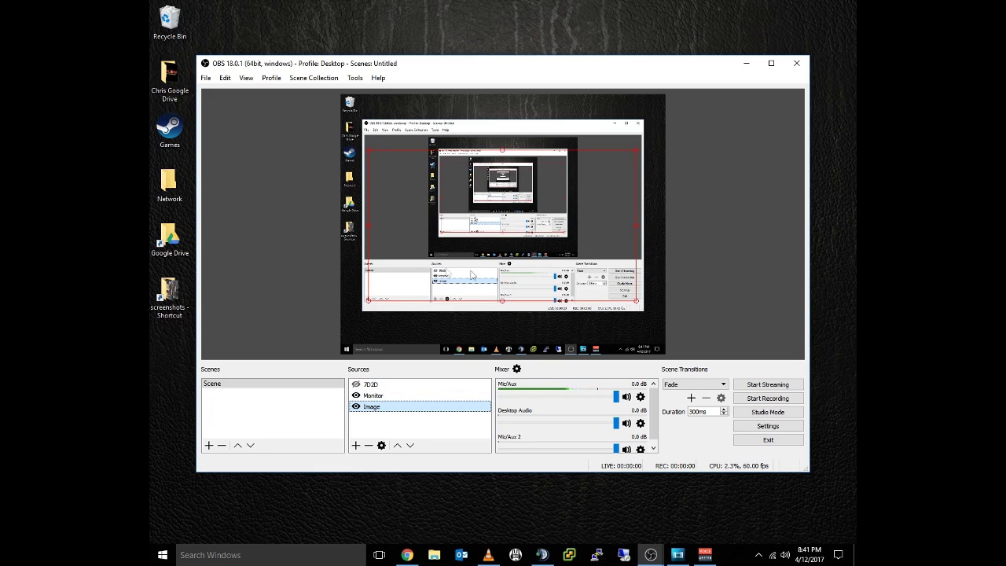
pyautogui.click(710, 253)
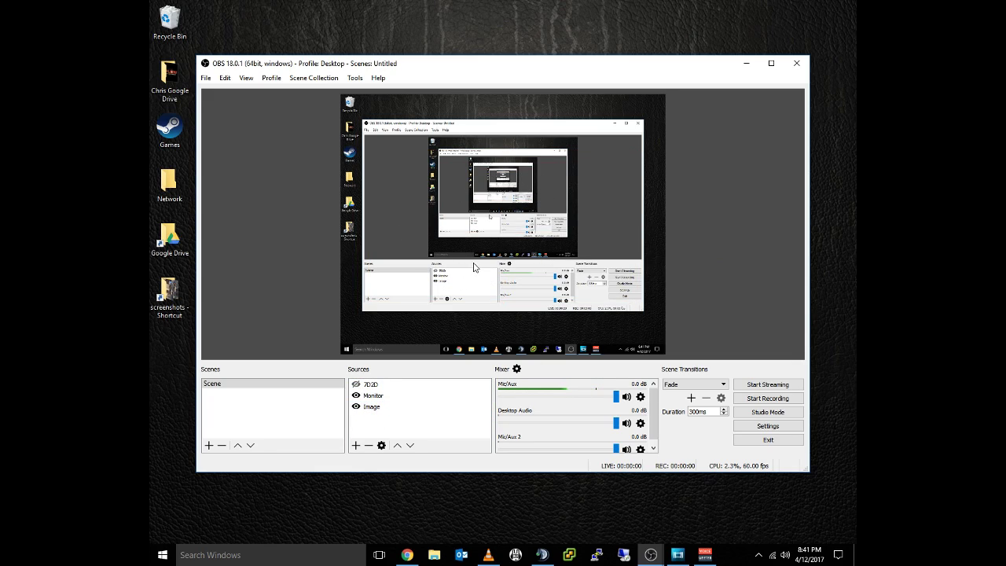
# Step: Move the Image source back above Monitor and remove it from the scene
pyautogui.moveTo(368, 409)
pyautogui.mouseDown()
pyautogui.moveTo(381, 392)
pyautogui.moveTo(385, 399)
pyautogui.mouseUp()
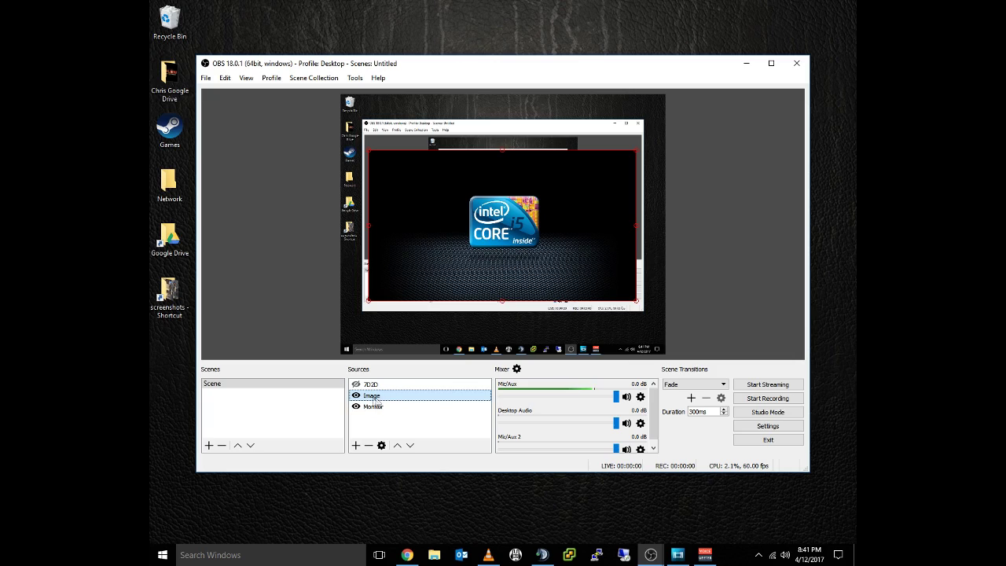
pyautogui.click(368, 445)
pyautogui.click(513, 285)
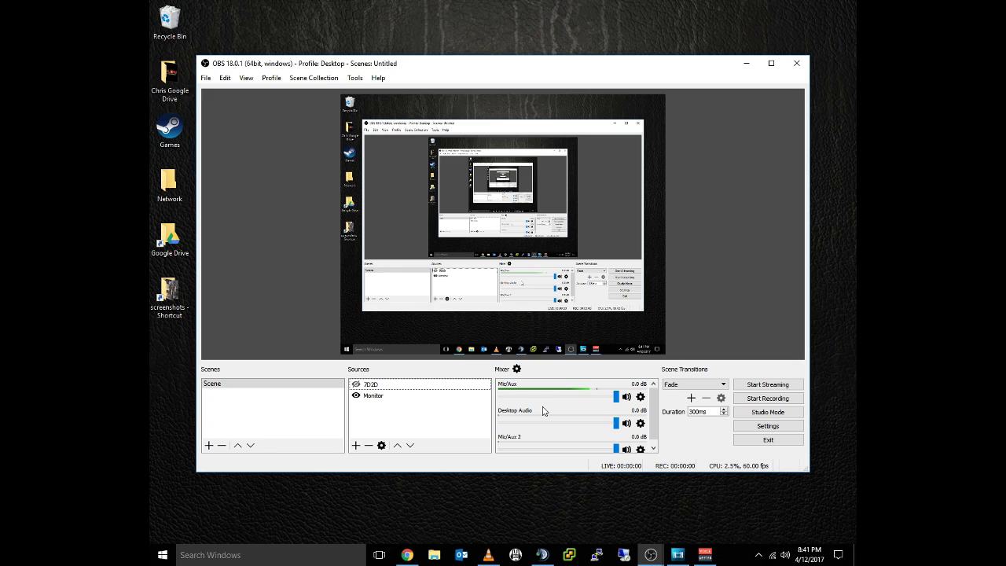
# Step: Examine the track assignments in the advanced audio properties and compare them with the output track names and audio devices in the settings
pyautogui.click(516, 369)
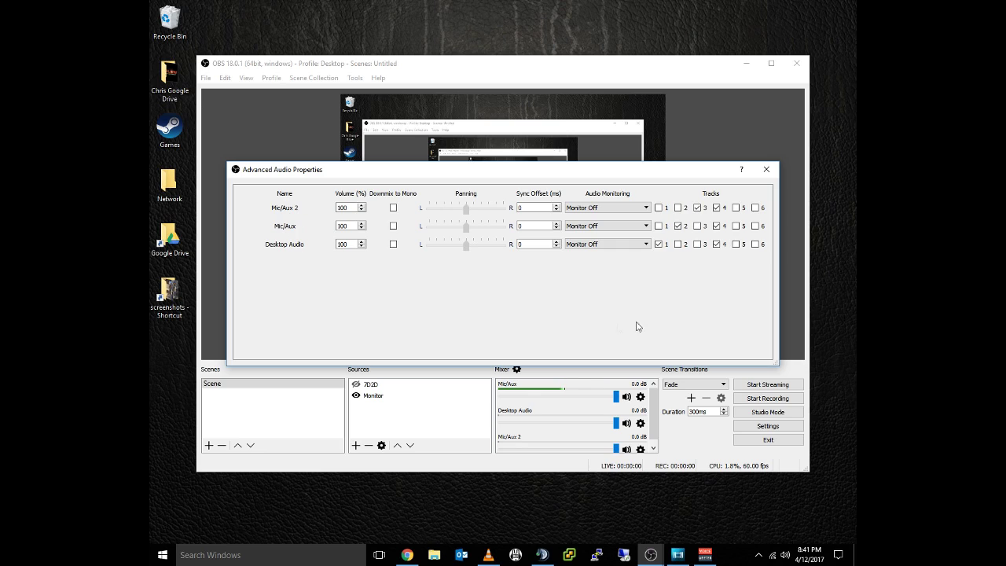
pyautogui.click(766, 169)
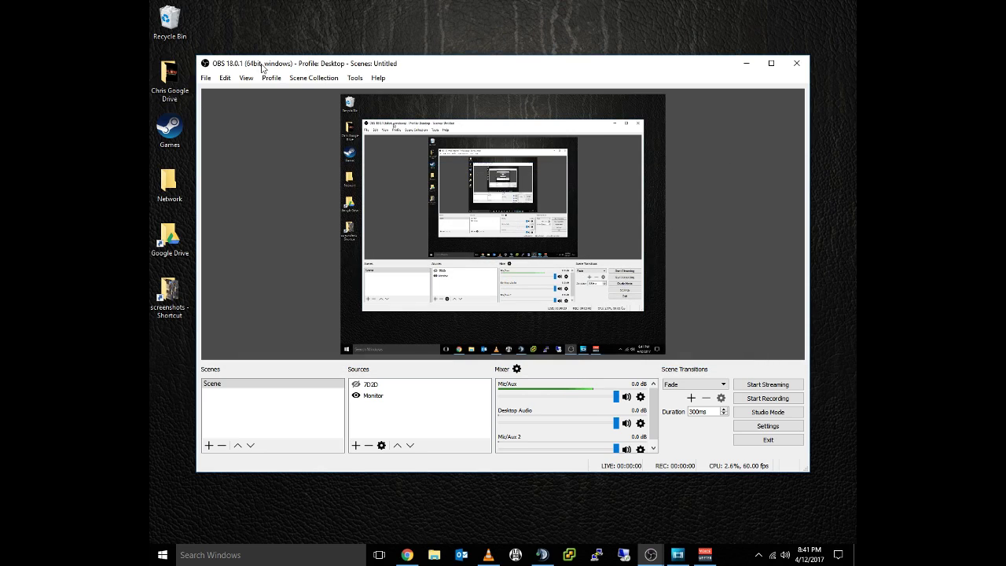
pyautogui.click(205, 78)
pyautogui.click(228, 120)
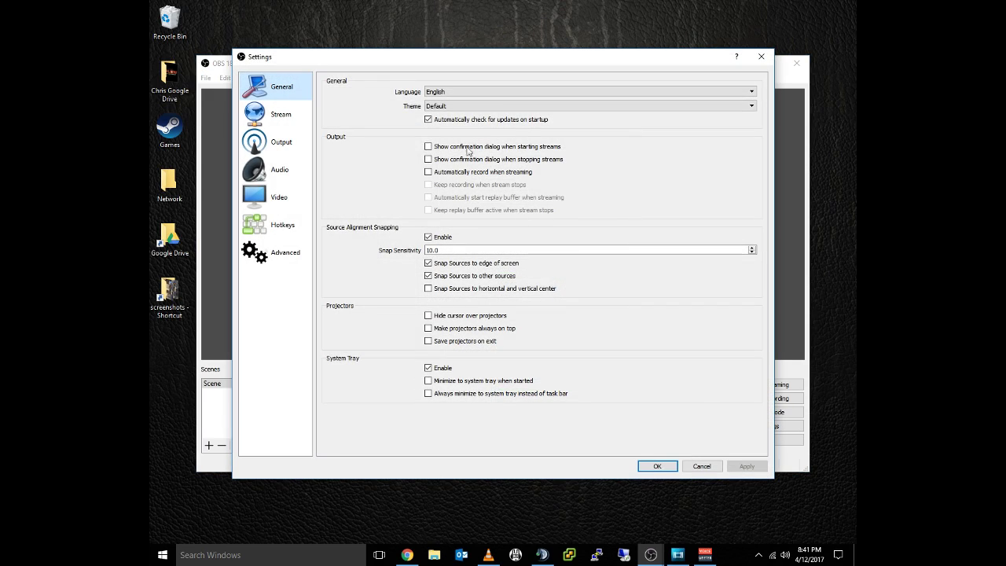
pyautogui.click(279, 169)
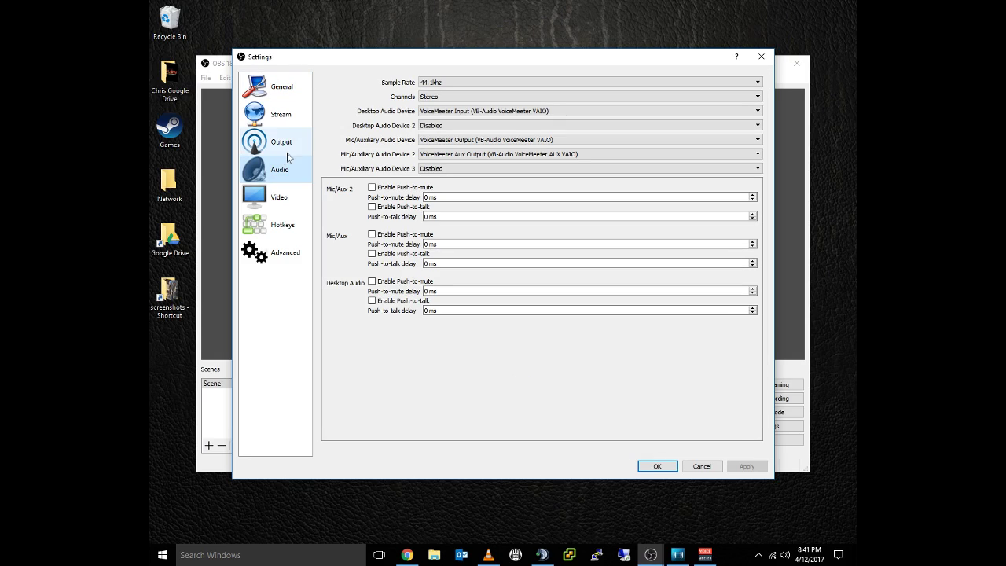
pyautogui.click(280, 142)
pyautogui.click(409, 107)
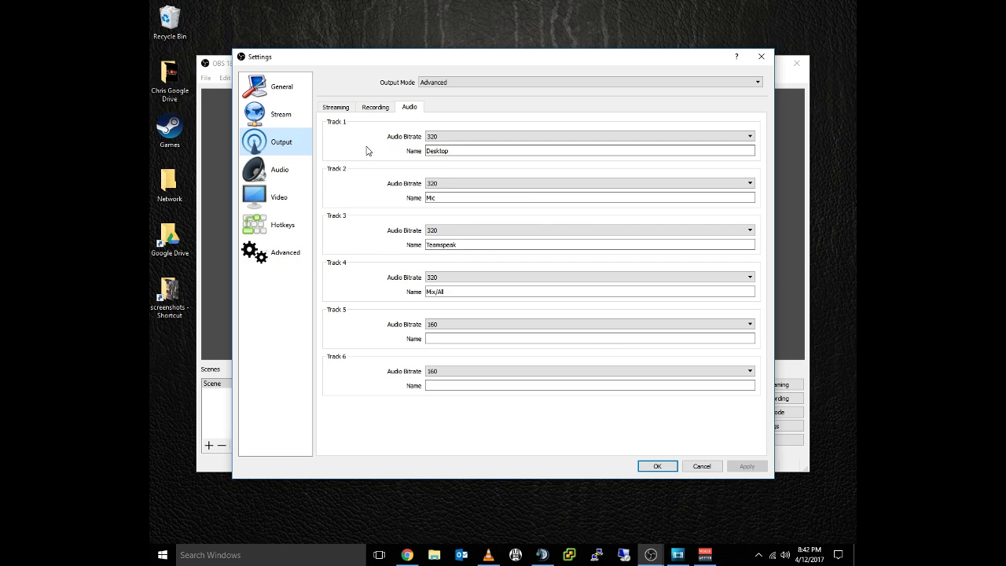
pyautogui.click(280, 171)
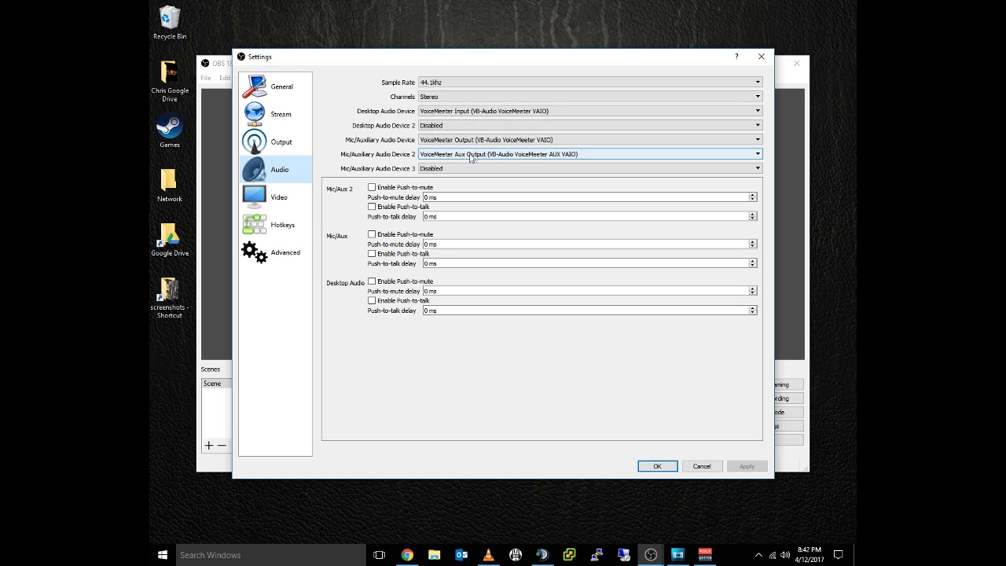
# Step: Review the sources' track assignments in the advanced audio properties, and the streaming audio track and track names in the output settings
pyautogui.click(670, 467)
pyautogui.click(517, 369)
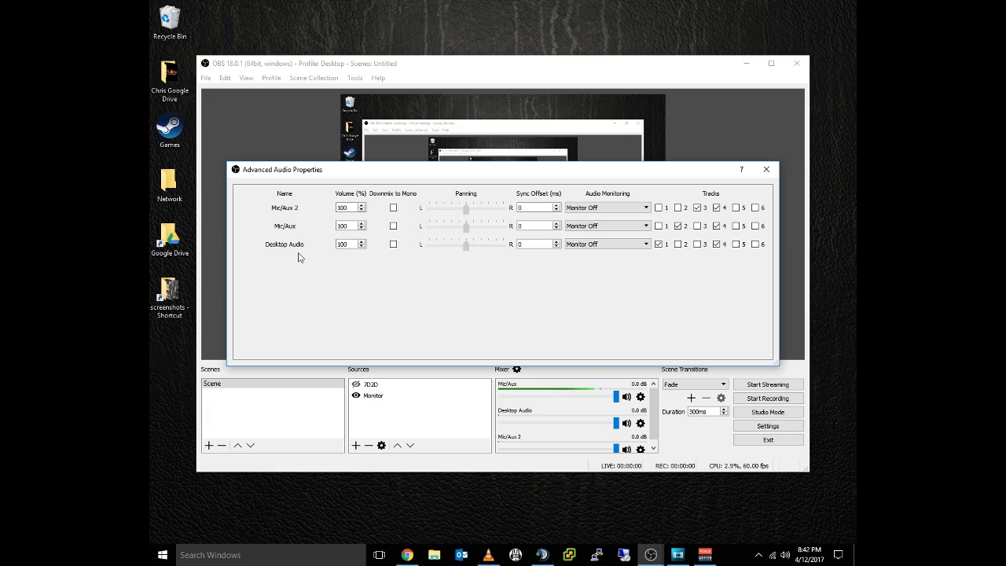
pyautogui.click(736, 244)
pyautogui.click(755, 245)
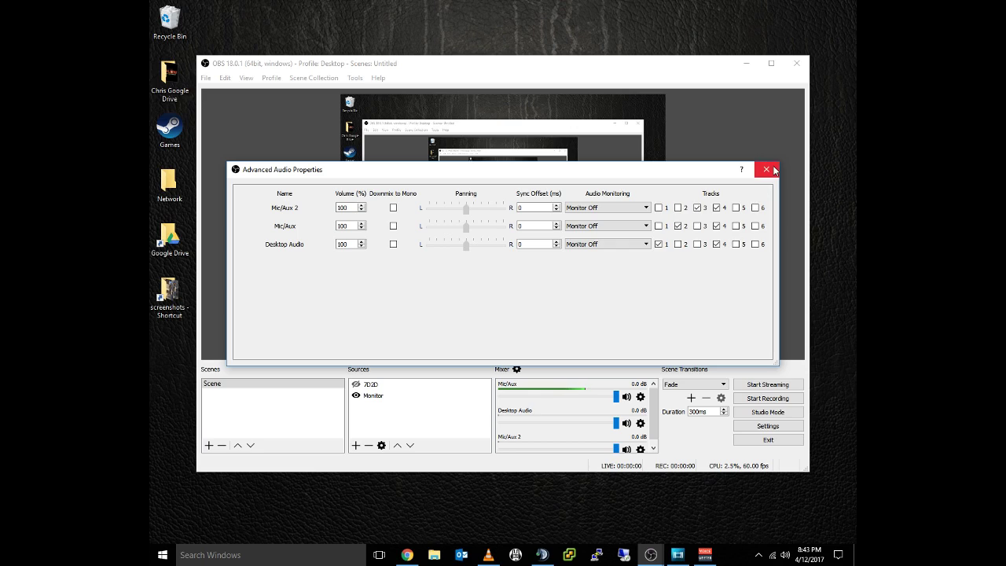
pyautogui.click(766, 169)
pyautogui.click(207, 79)
pyautogui.click(224, 119)
pyautogui.click(299, 146)
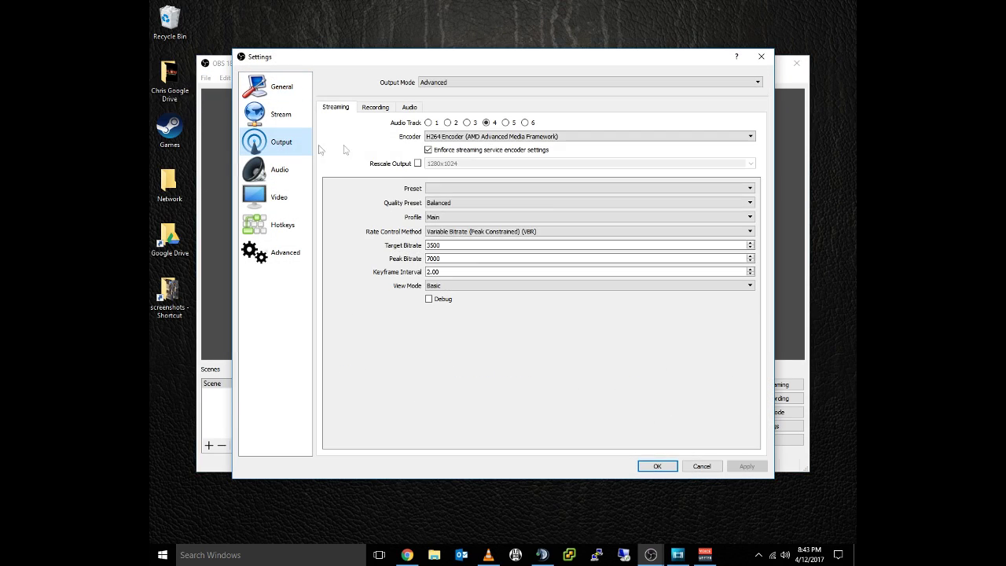
pyautogui.click(409, 107)
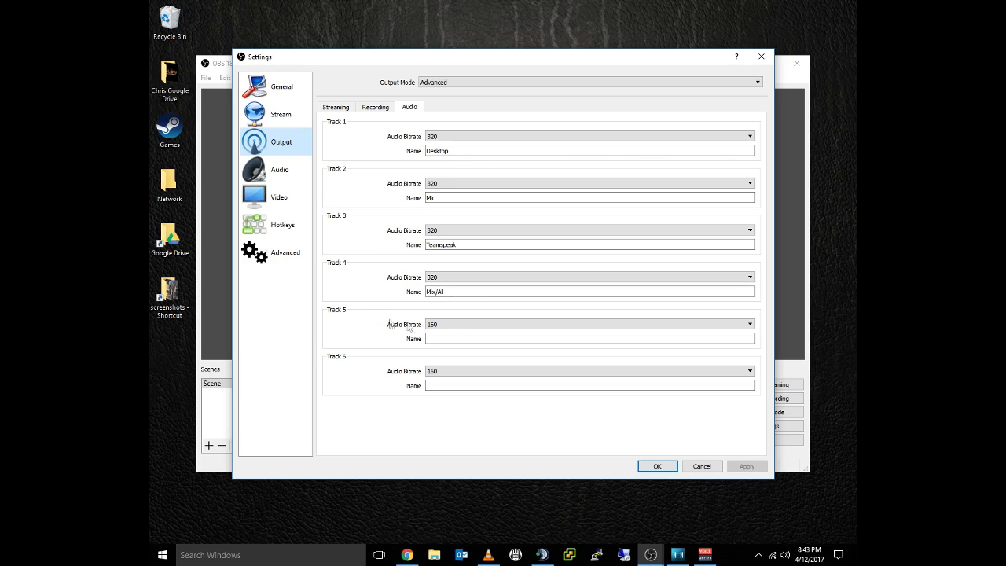
pyautogui.click(452, 339)
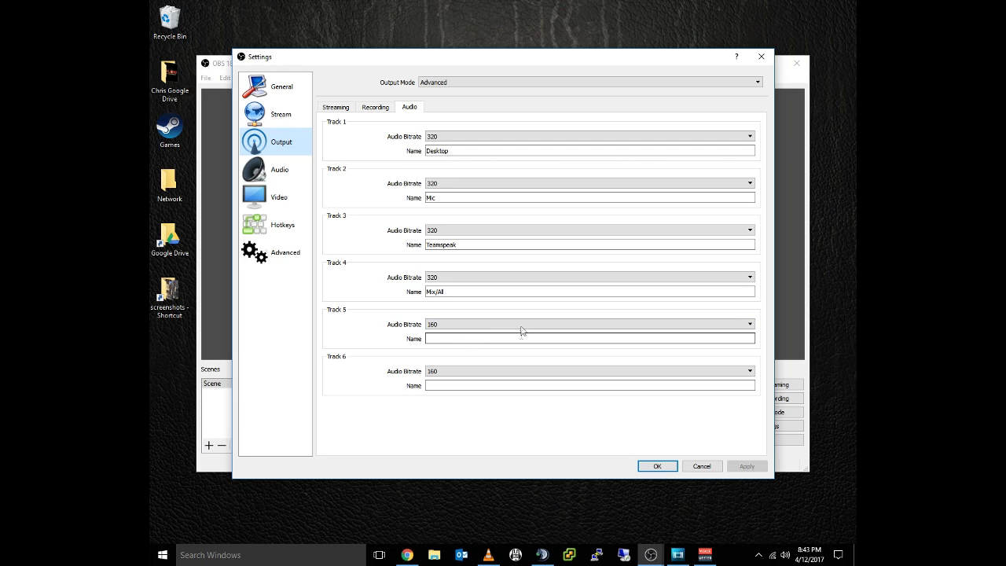
pyautogui.click(708, 470)
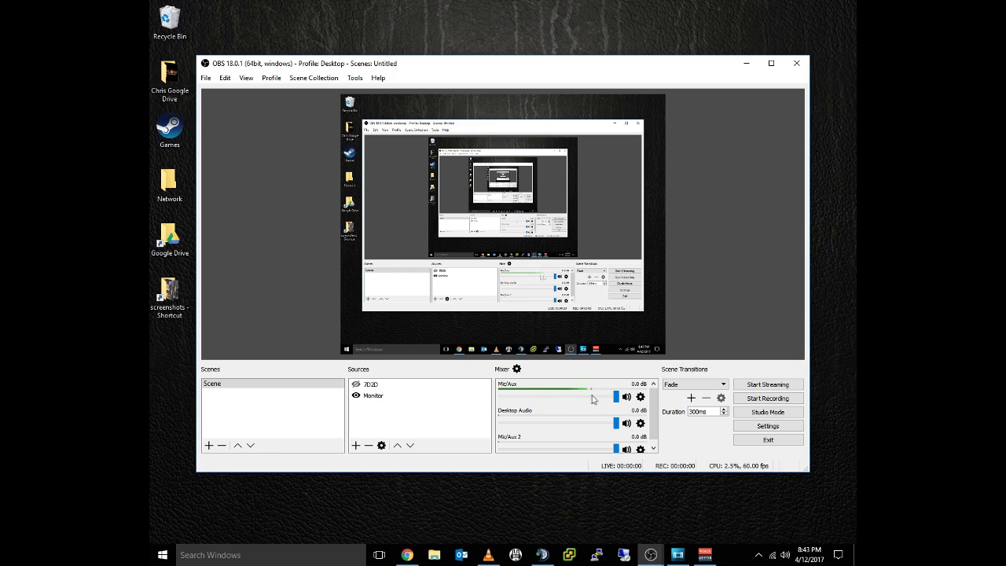
# Step: Play goo_zybDJLru.mp3 in VLC at 56% volume, and lower and restore the Desktop Audio fader in the OBS mixer
pyautogui.click(488, 553)
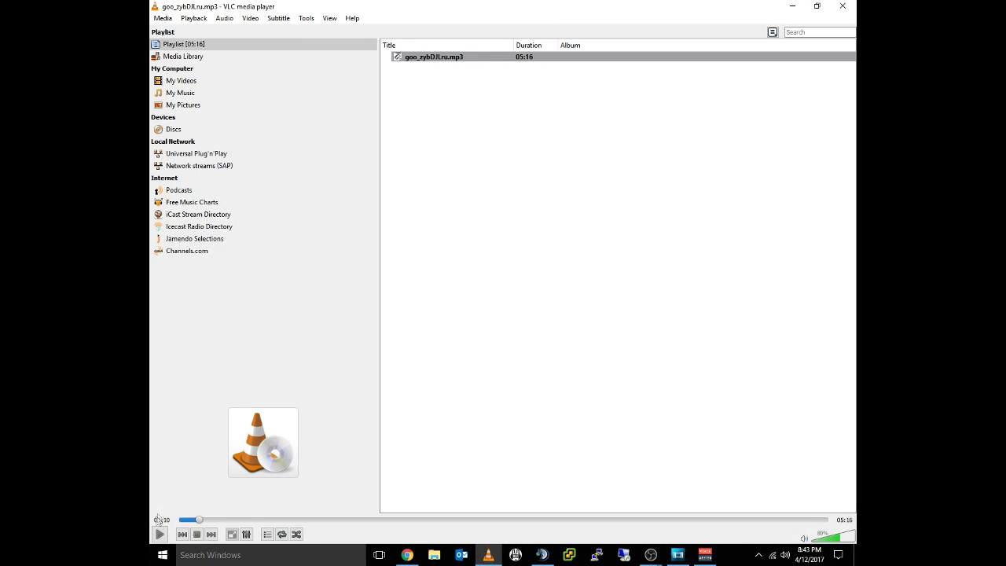
pyautogui.click(792, 5)
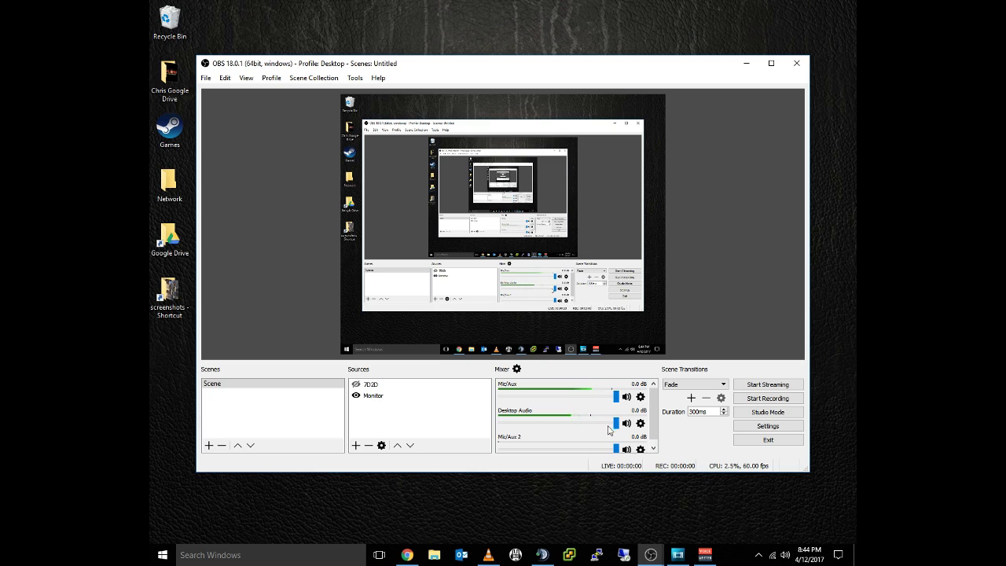
pyautogui.click(488, 554)
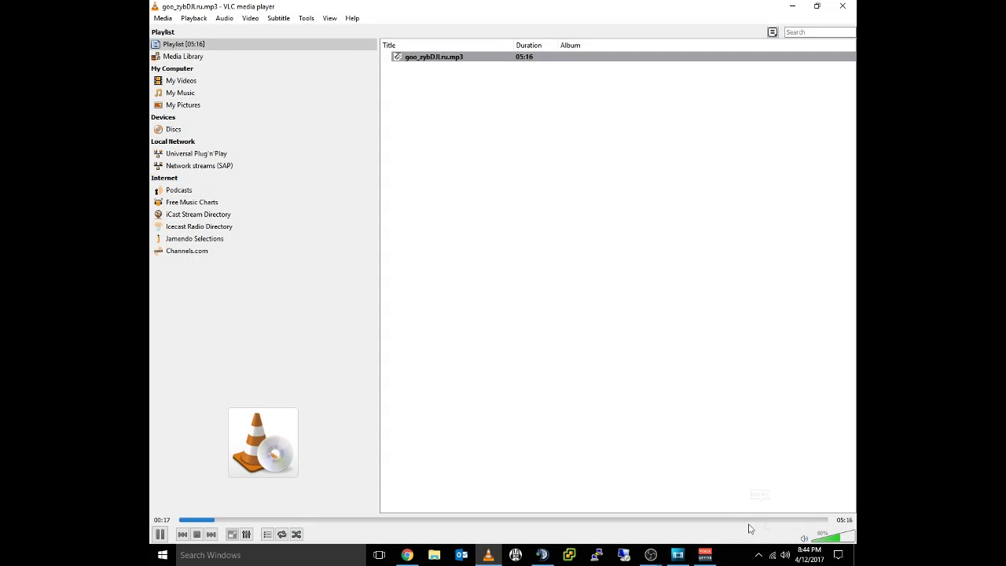
pyautogui.click(792, 5)
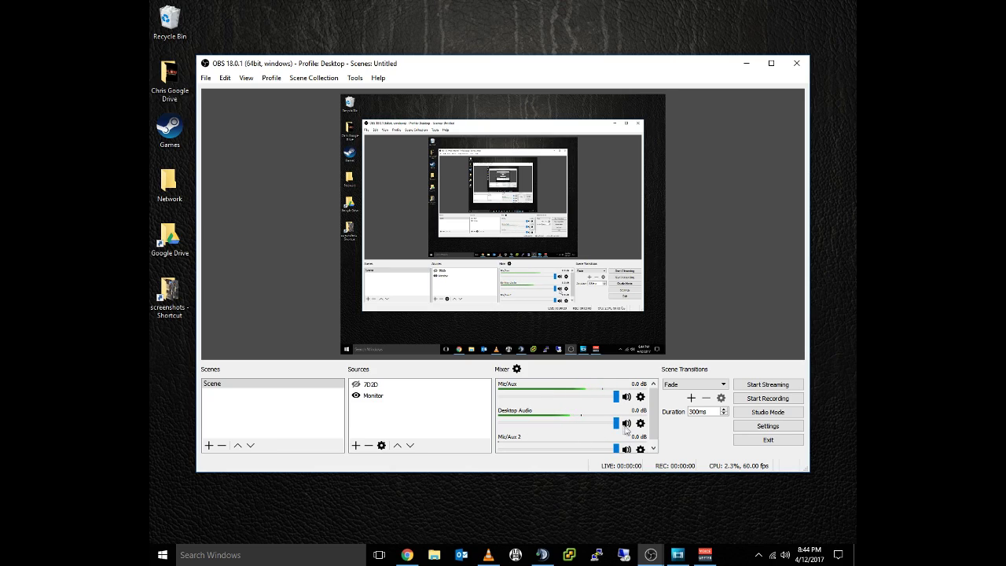
pyautogui.moveTo(616, 424); pyautogui.dragTo(582, 429)
pyautogui.moveTo(578, 425); pyautogui.dragTo(633, 428)
# Step: Switch to TeamSpeak 3 and play the test sound from its playback options
pyautogui.click(541, 555)
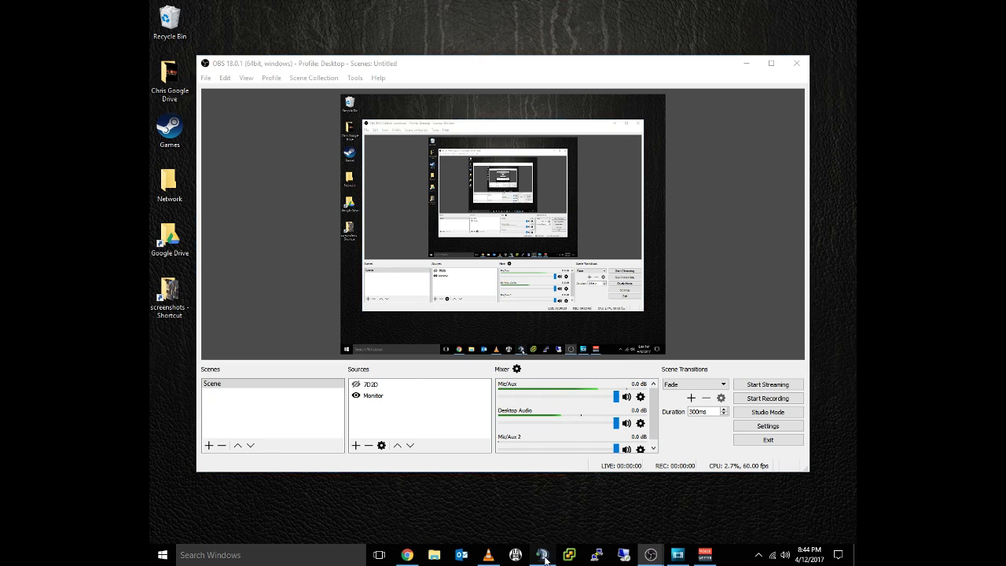
pyautogui.click(366, 102)
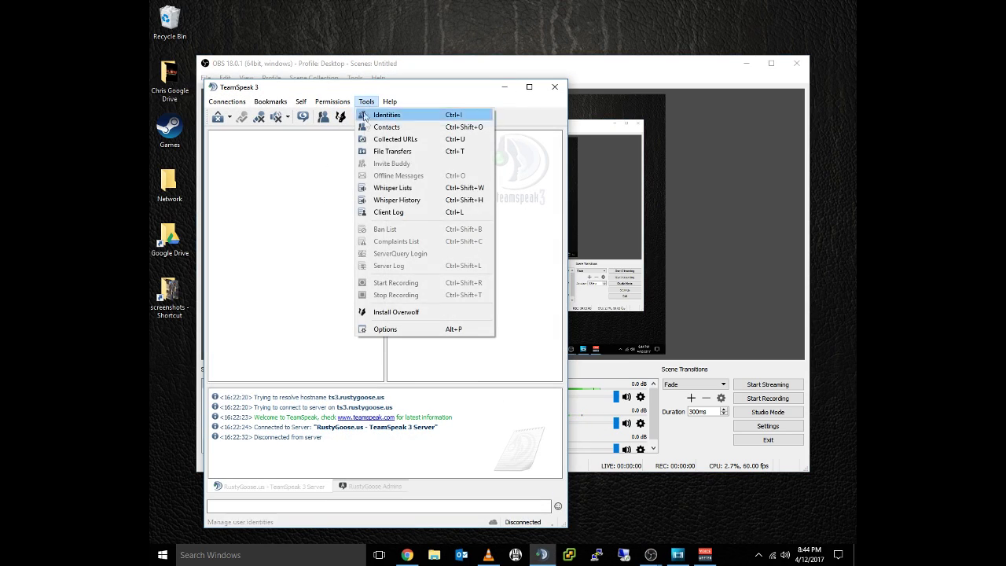
pyautogui.click(389, 328)
pyautogui.click(198, 186)
pyautogui.click(357, 293)
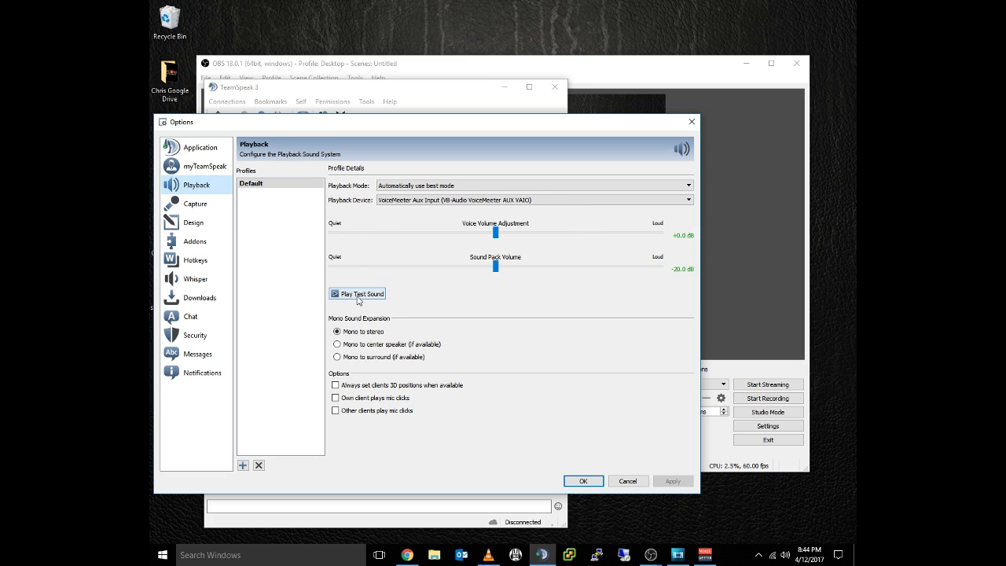
# Step: Switch to Voicemeeter Banana and set the gain of the B2 virtual output's master fader to 6 dB
pyautogui.click(677, 82)
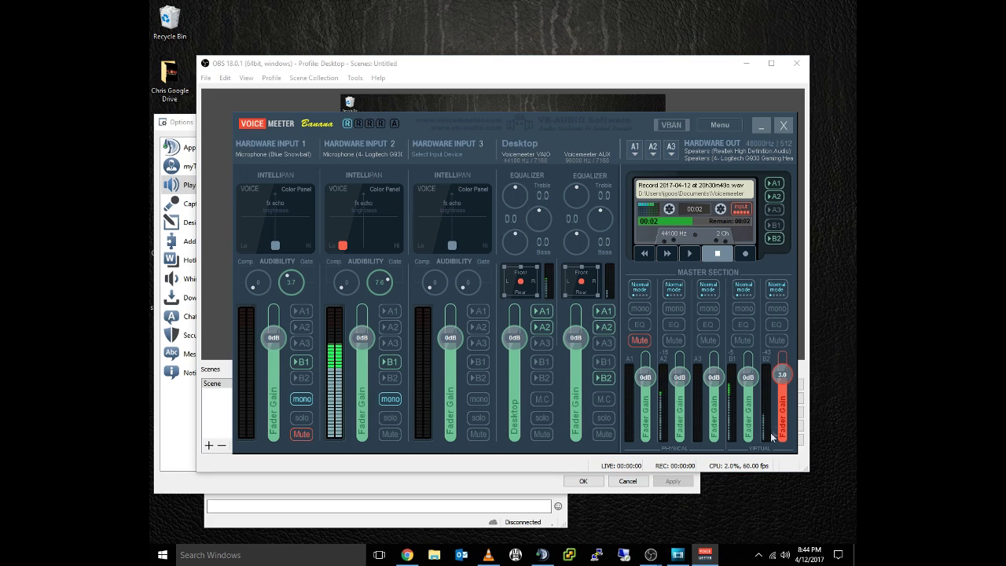
pyautogui.doubleClick(785, 374)
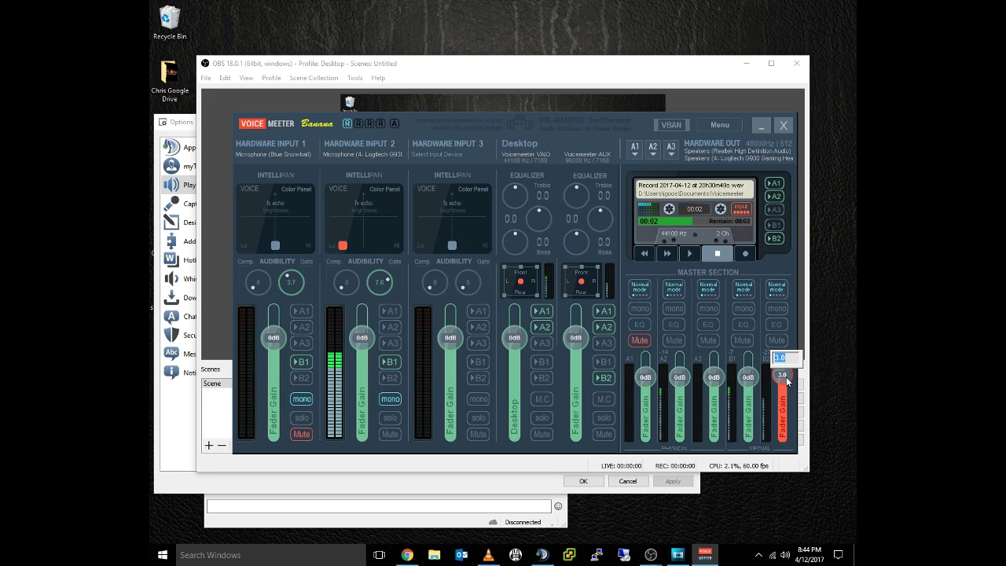
pyautogui.write('6')
pyautogui.press('Return')
pyautogui.click(761, 126)
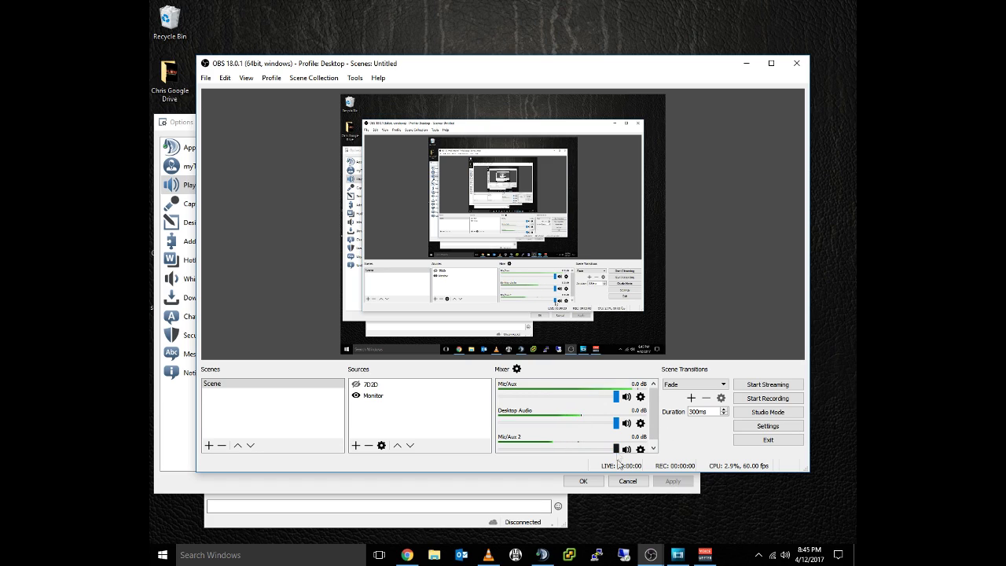
# Step: Pause the music in VLC and stop the test sound in the TeamSpeak playback options
pyautogui.click(494, 557)
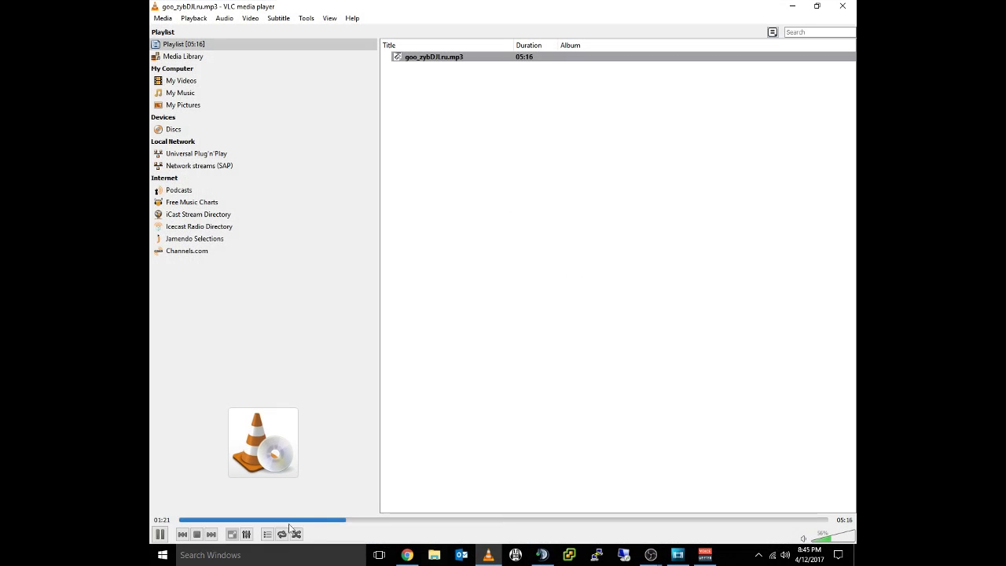
pyautogui.click(536, 556)
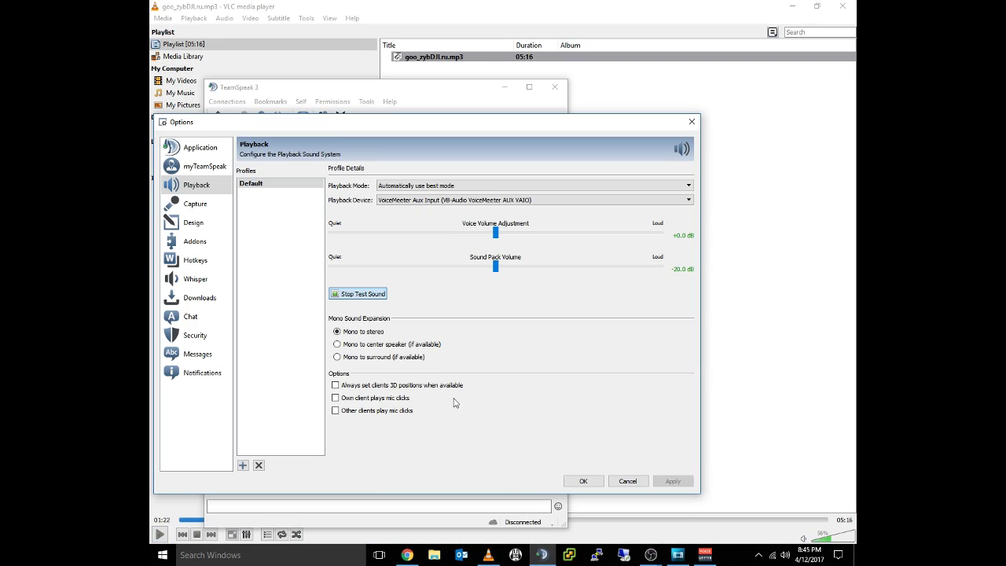
pyautogui.click(356, 294)
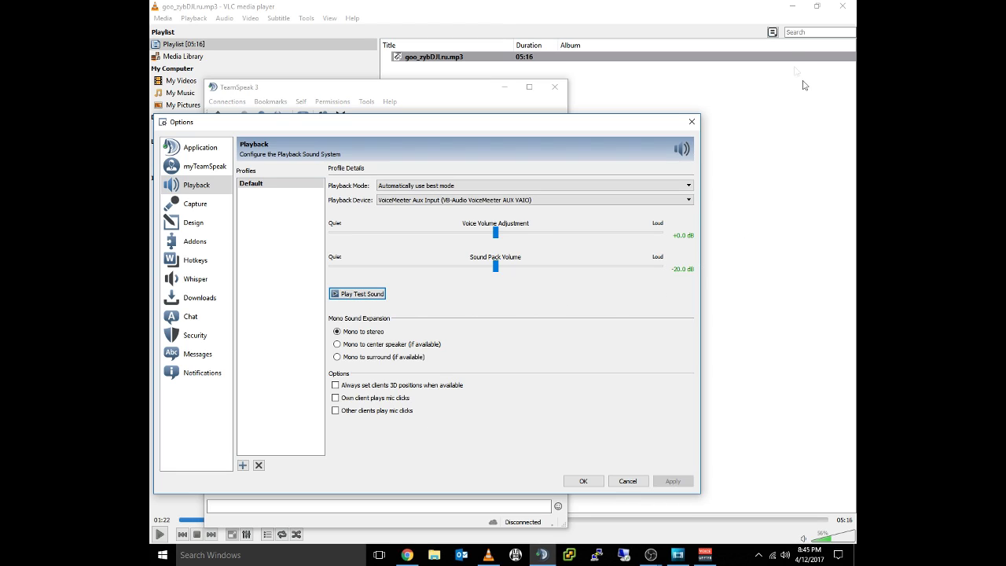
pyautogui.click(735, 6)
pyautogui.click(792, 6)
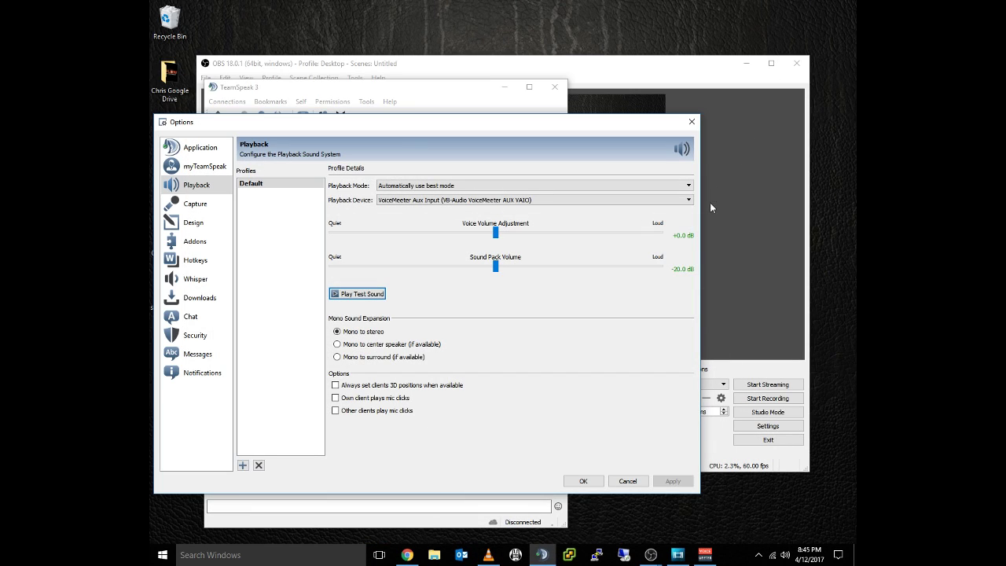
# Step: Start a recording in OBS, with goo_zybDJLru.mp3 playing in VLC and the test sound playing in TeamSpeak
pyautogui.click(681, 67)
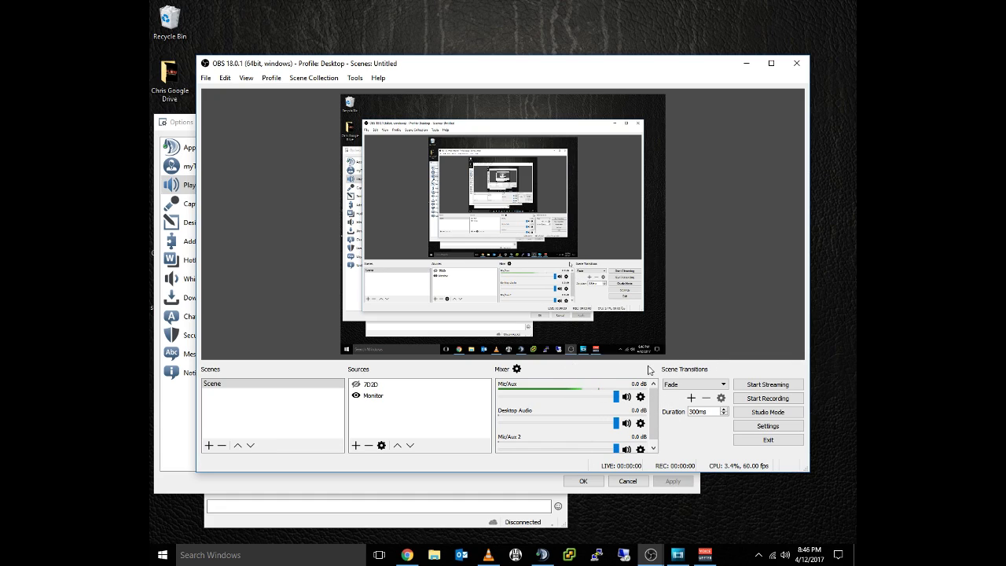
pyautogui.click(758, 401)
pyautogui.click(488, 555)
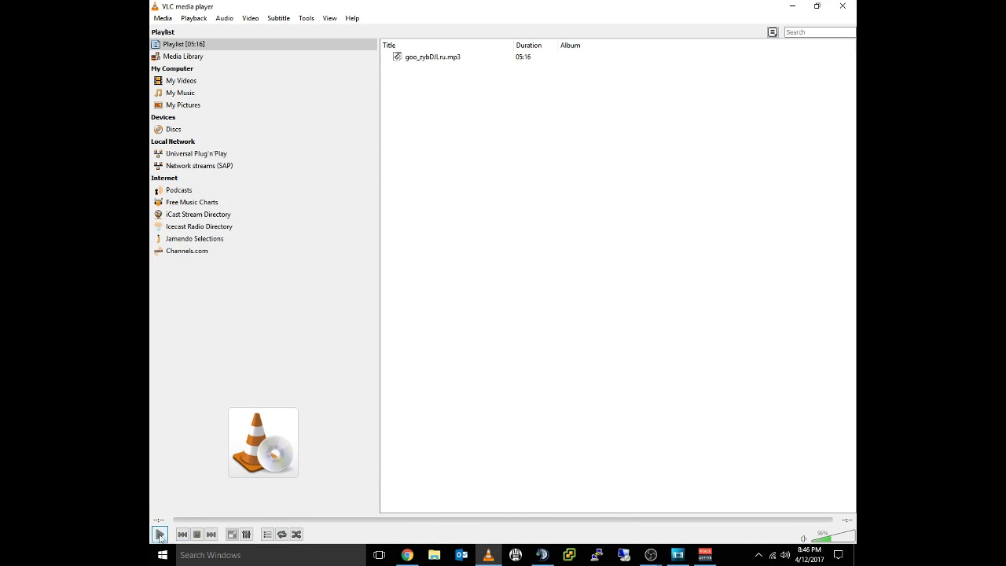
pyautogui.click(162, 535)
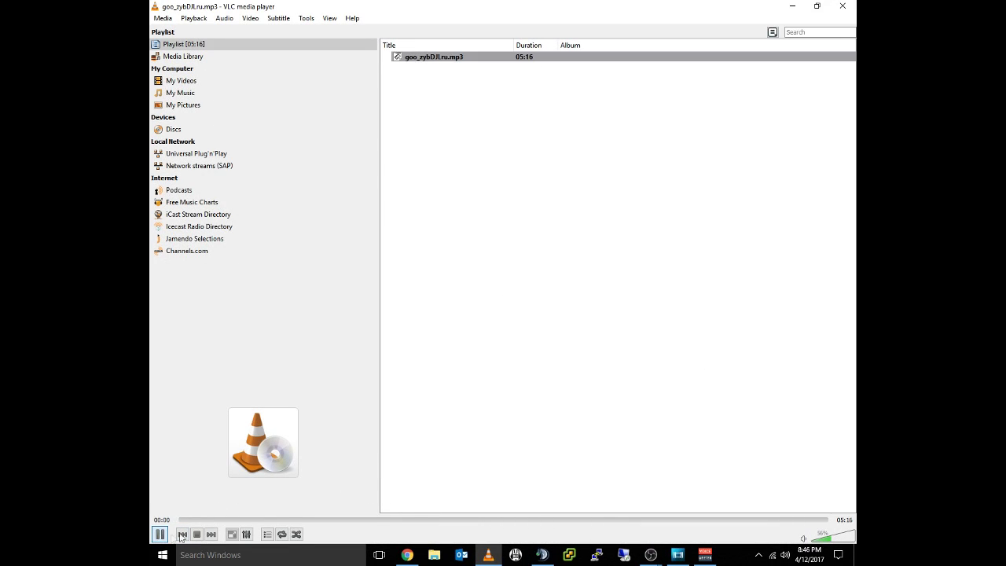
pyautogui.click(542, 555)
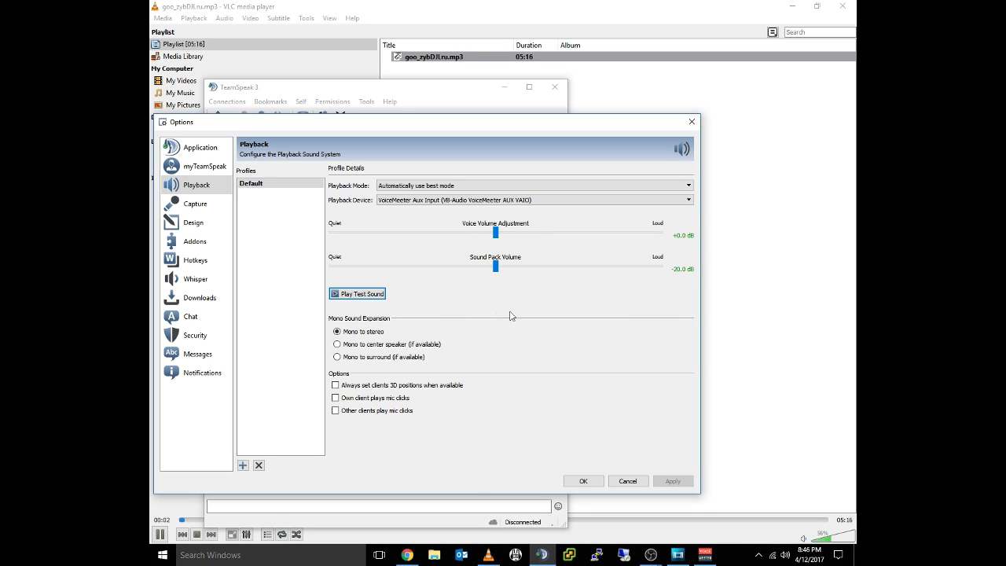
pyautogui.click(380, 296)
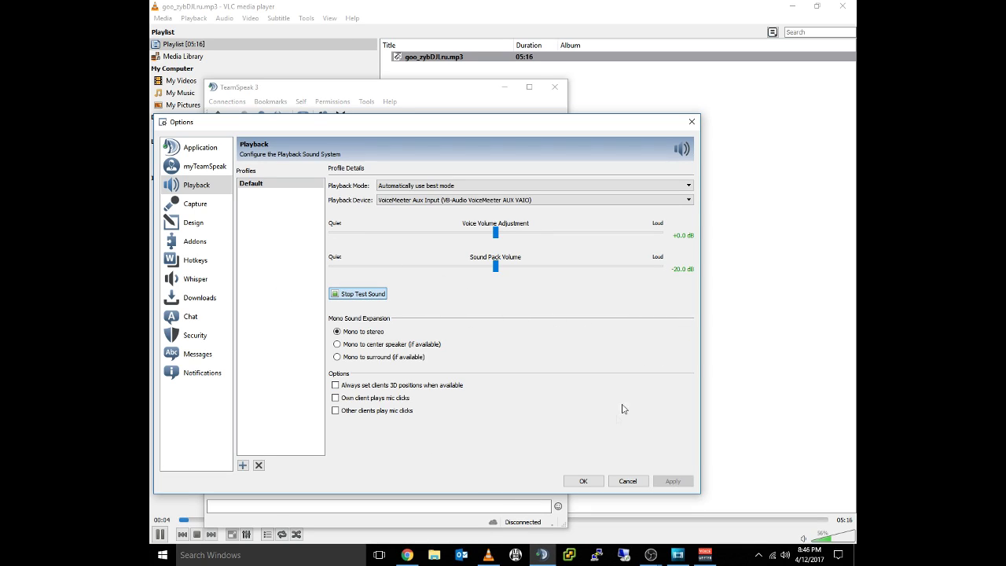
pyautogui.click(650, 555)
pyautogui.click(747, 490)
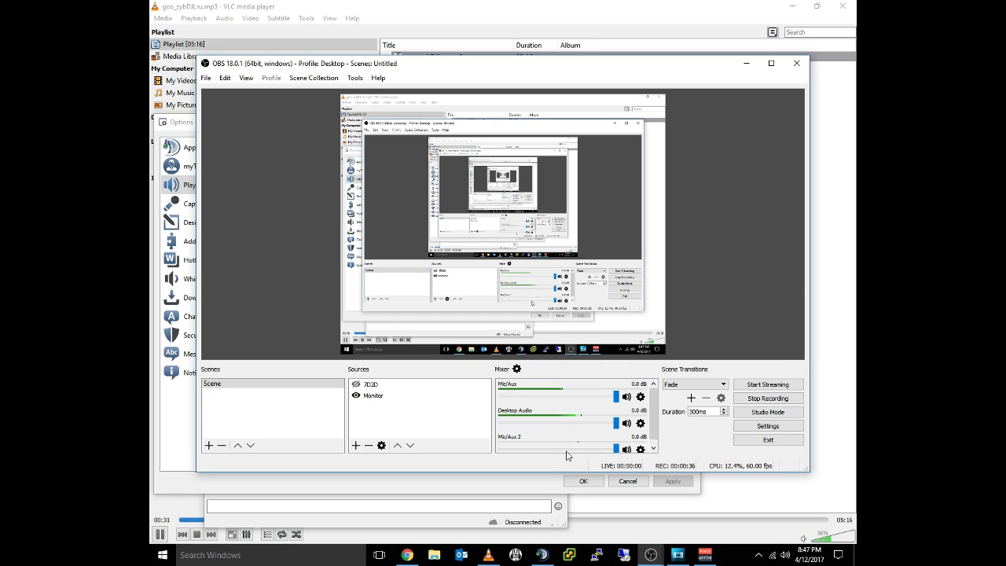
# Step: Stop the OBS recording, the VLC playback and the TeamSpeak test sound
pyautogui.click(767, 398)
pyautogui.click(269, 536)
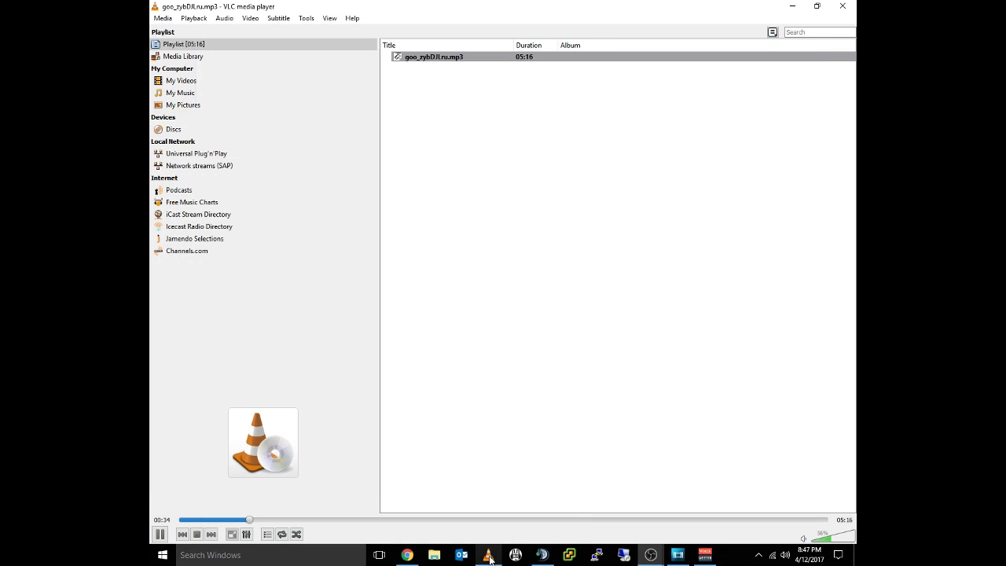
pyautogui.click(198, 535)
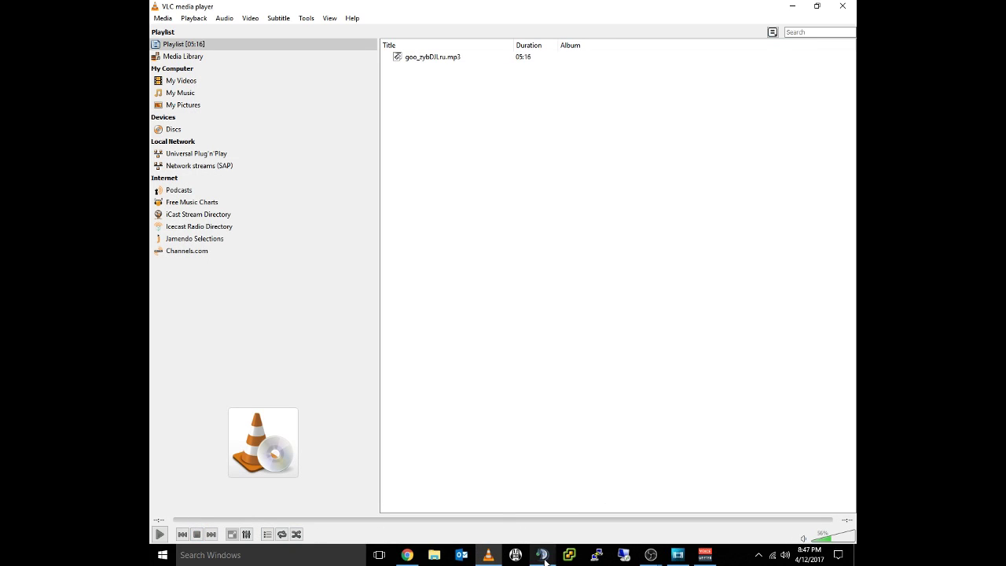
pyautogui.click(542, 554)
pyautogui.click(358, 295)
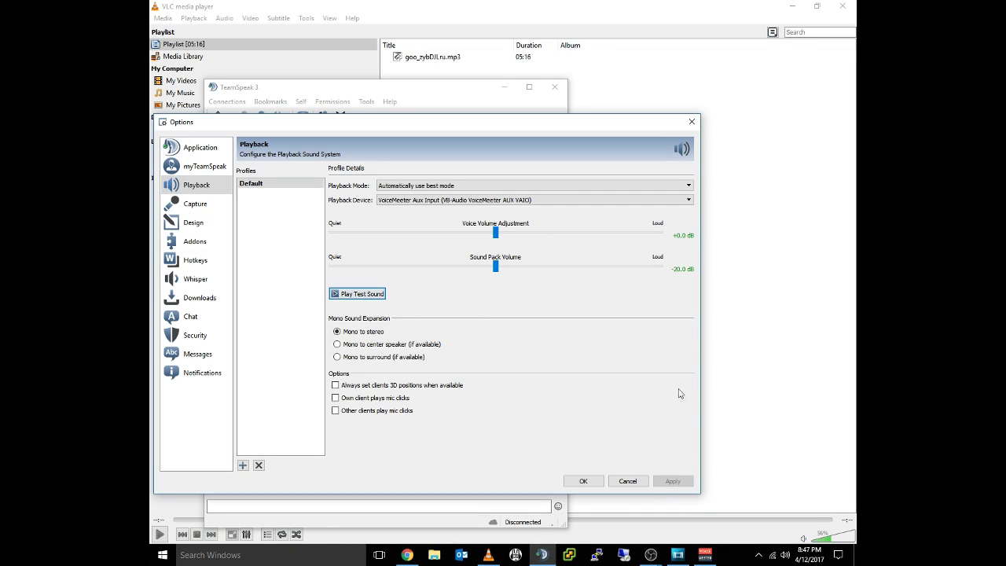
pyautogui.click(433, 554)
pyautogui.doubleClick(627, 298)
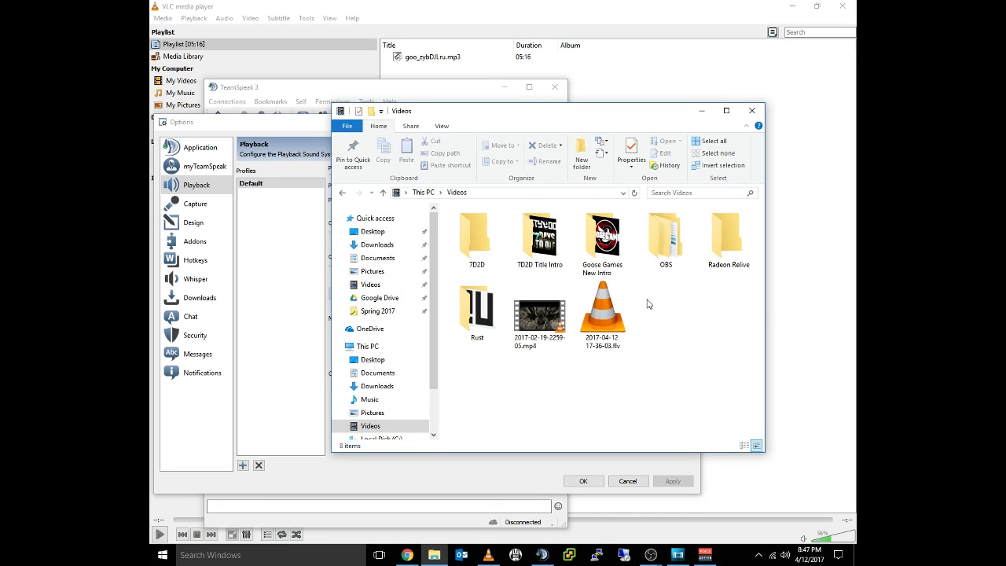
pyautogui.doubleClick(667, 255)
pyautogui.doubleClick(539, 239)
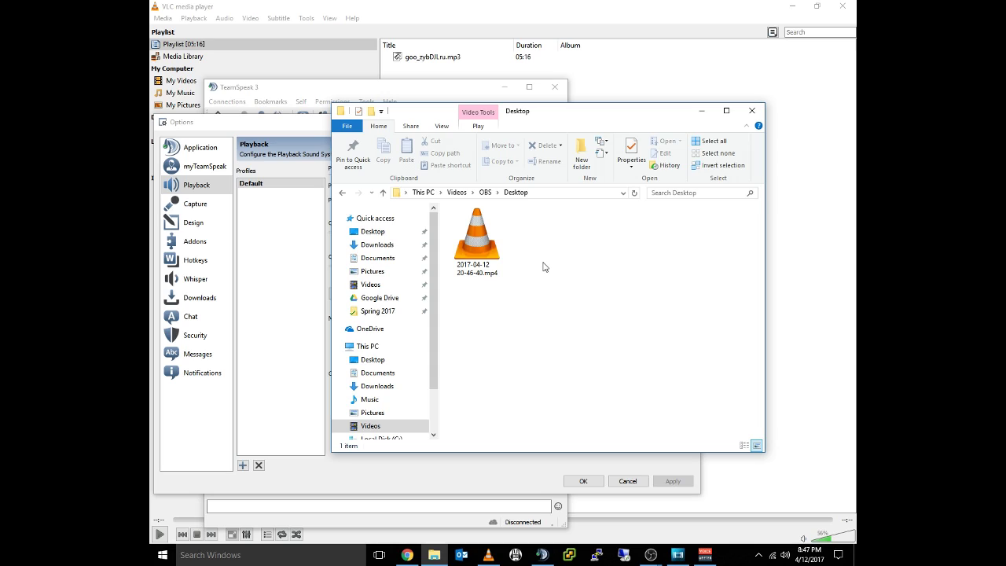
pyautogui.click(472, 258)
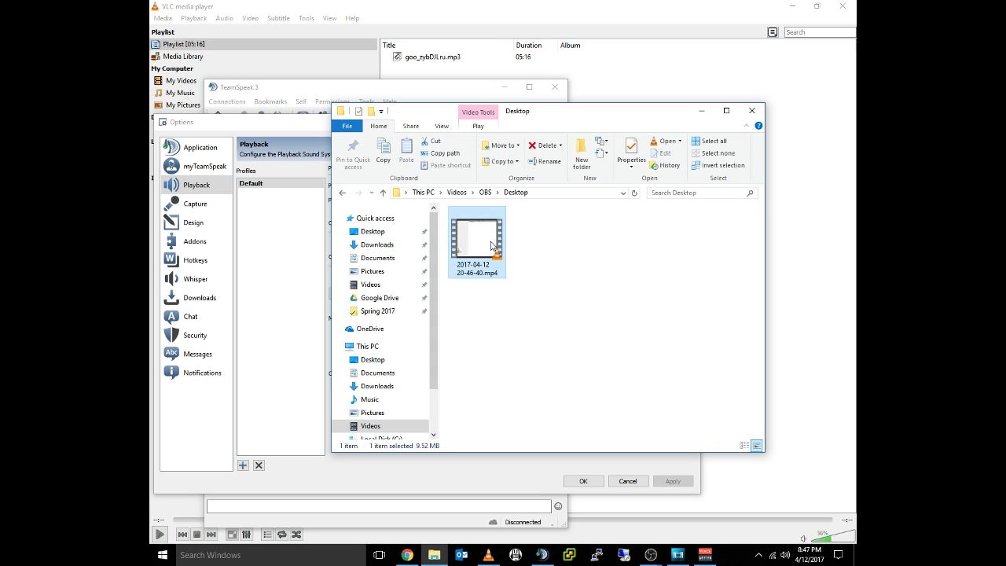
pyautogui.doubleClick(458, 248)
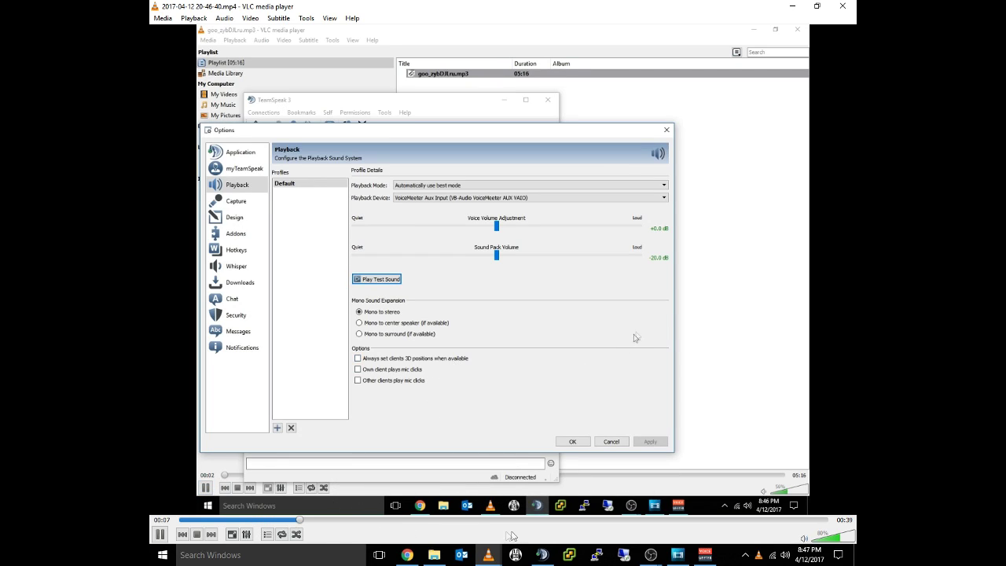
# Step: Switch the recording's audio track in VLC to Mic
pyautogui.click(226, 22)
pyautogui.moveTo(273, 35)
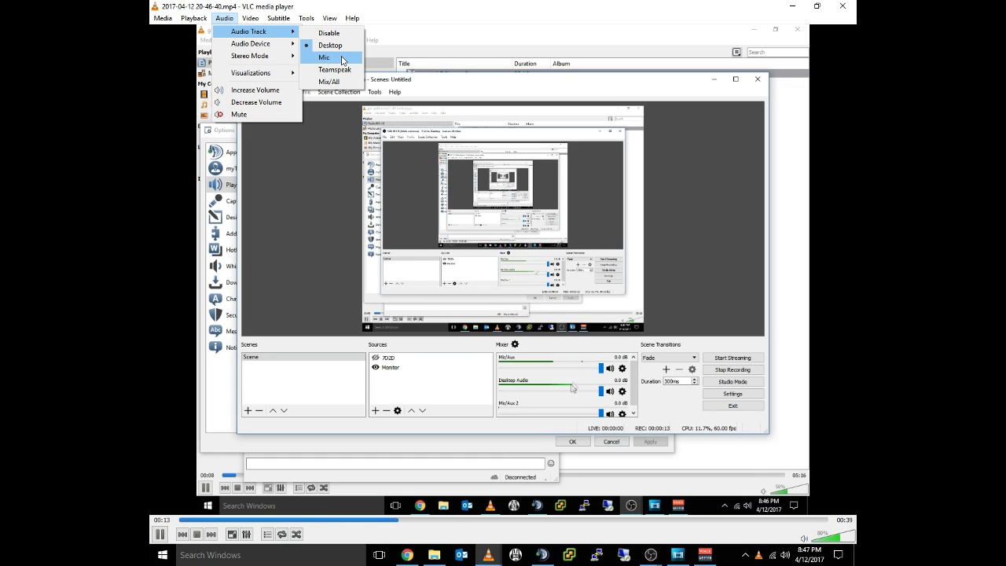
pyautogui.click(342, 58)
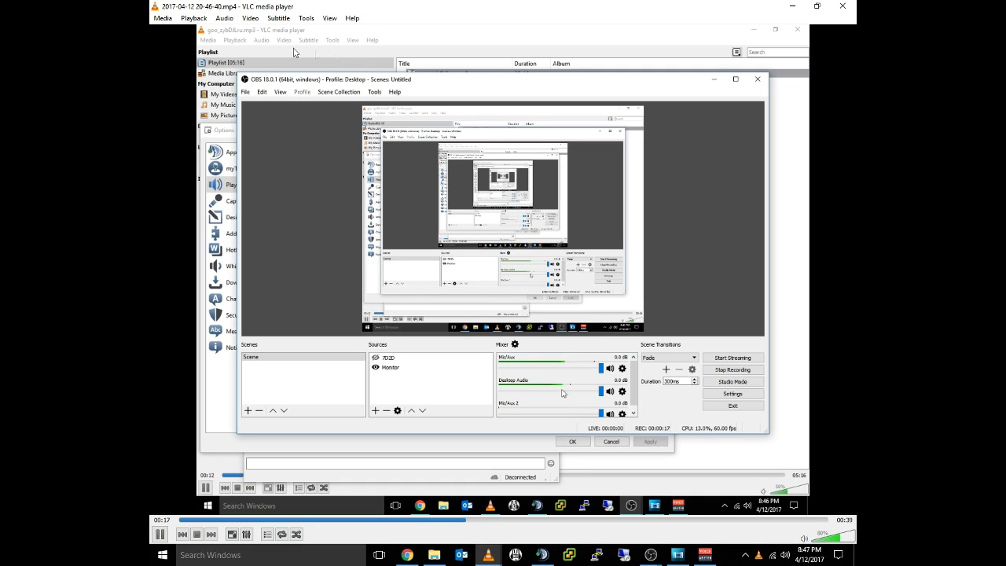
pyautogui.click(227, 19)
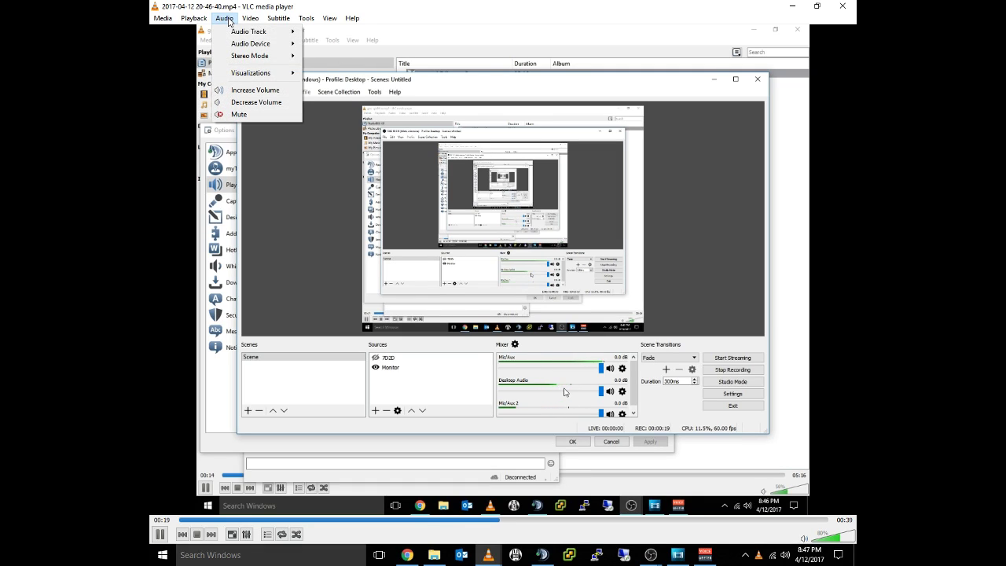
pyautogui.moveTo(267, 43)
pyautogui.click(332, 70)
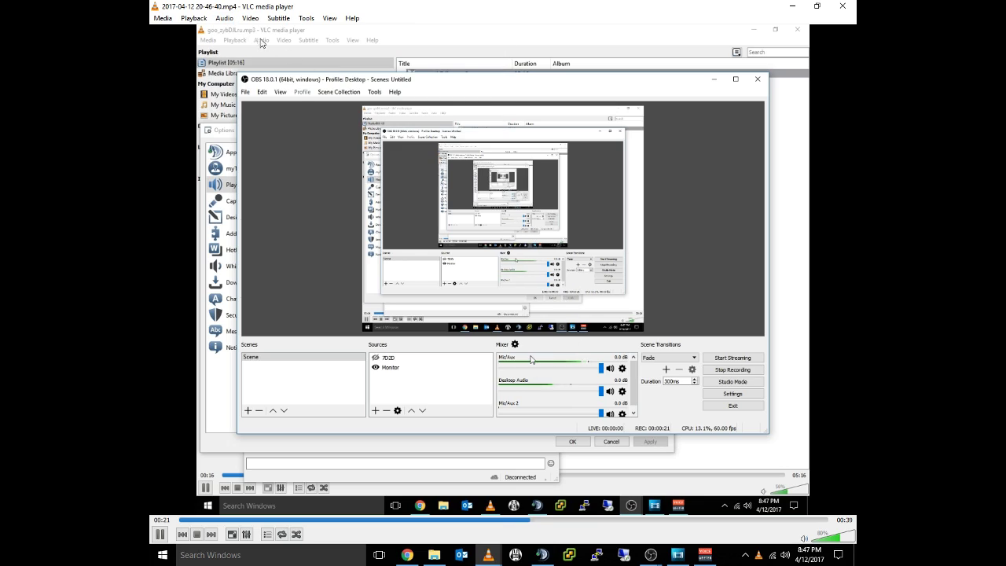
pyautogui.click(224, 17)
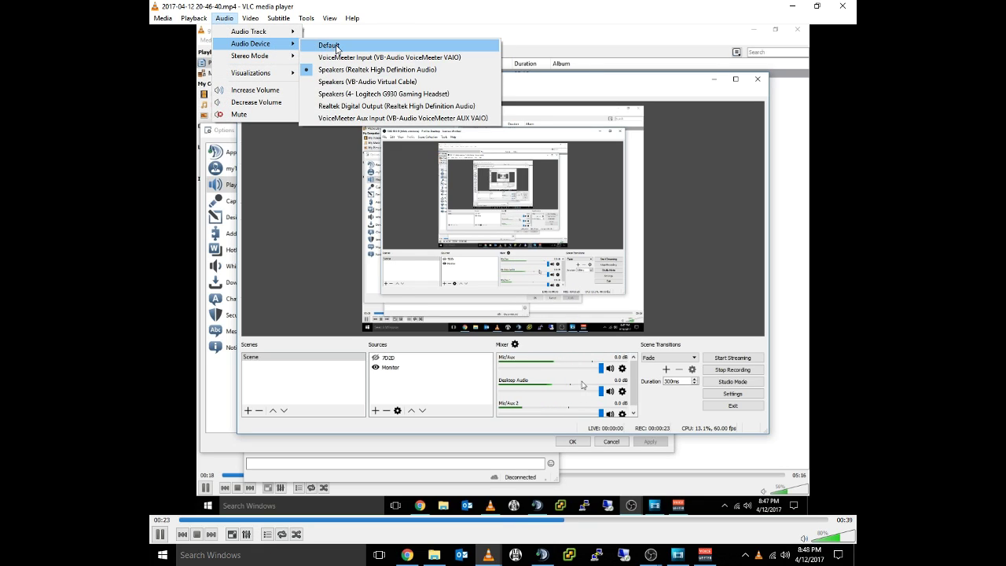
pyautogui.click(329, 45)
# Step: Listen to the recording with its audio track switched to Teamspeak and then to Mix/All
pyautogui.click(223, 17)
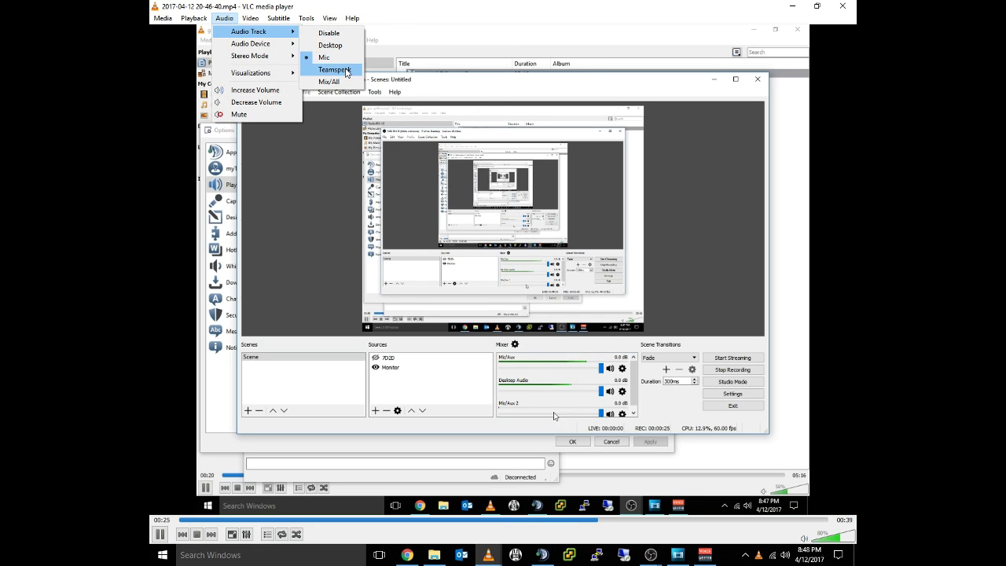
pyautogui.click(346, 71)
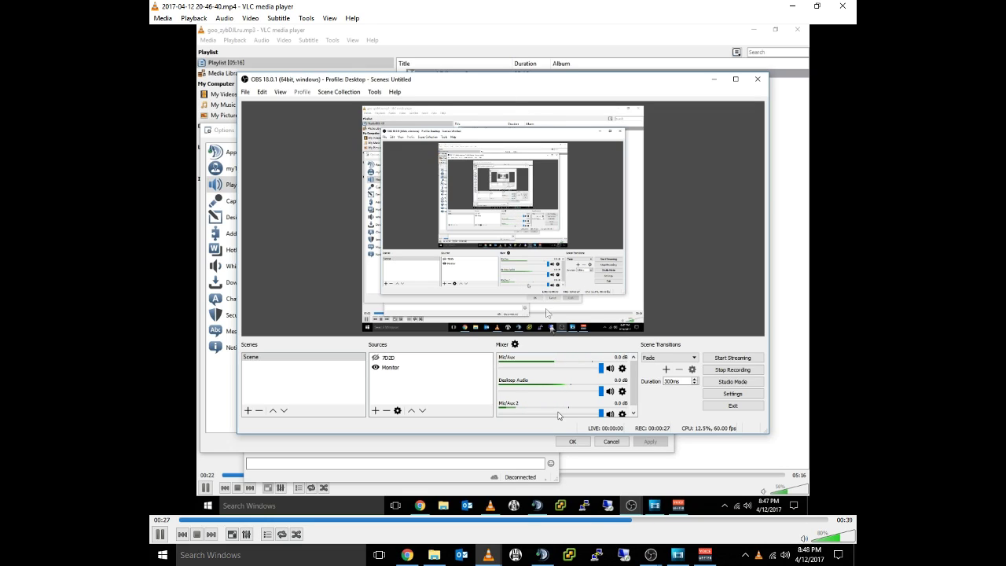
pyautogui.click(228, 18)
pyautogui.moveTo(259, 31)
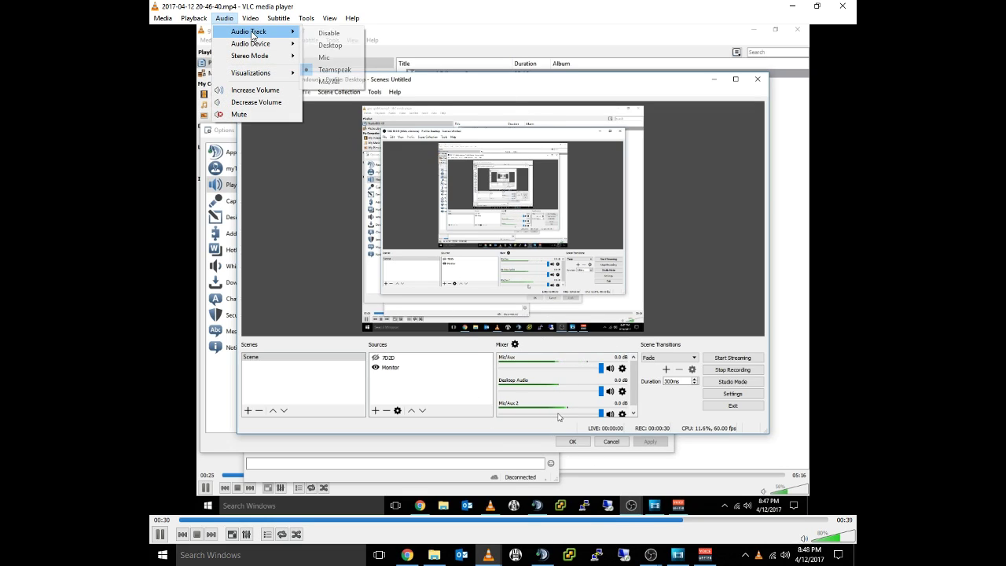
pyautogui.click(339, 83)
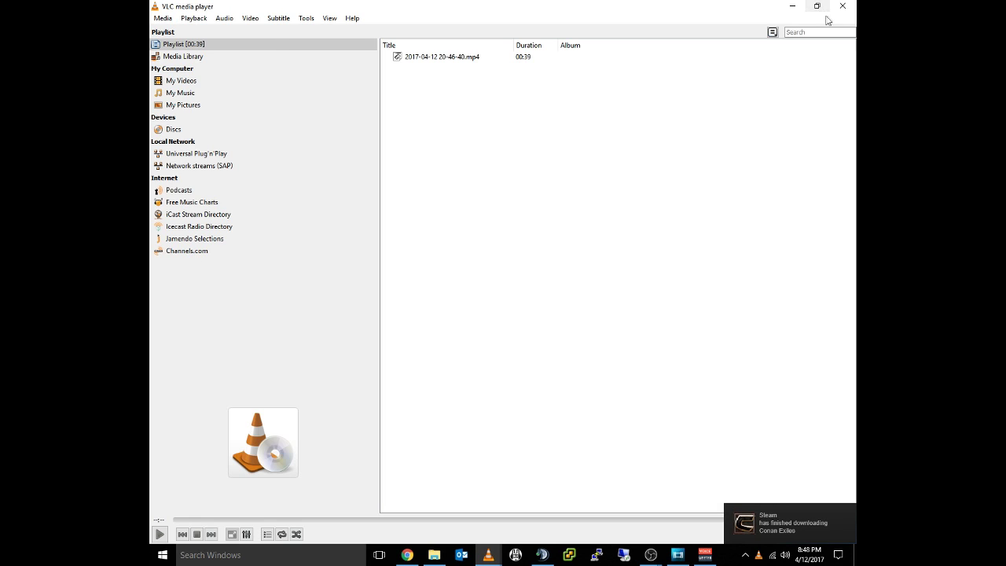
pyautogui.click(843, 7)
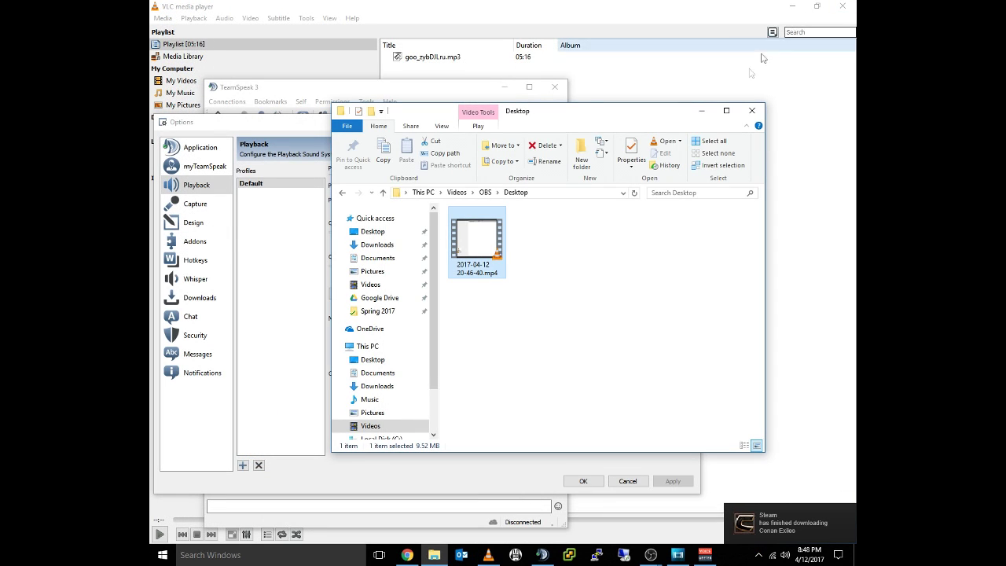
pyautogui.moveTo(481, 238); pyautogui.dragTo(290, 378)
pyautogui.click(564, 218)
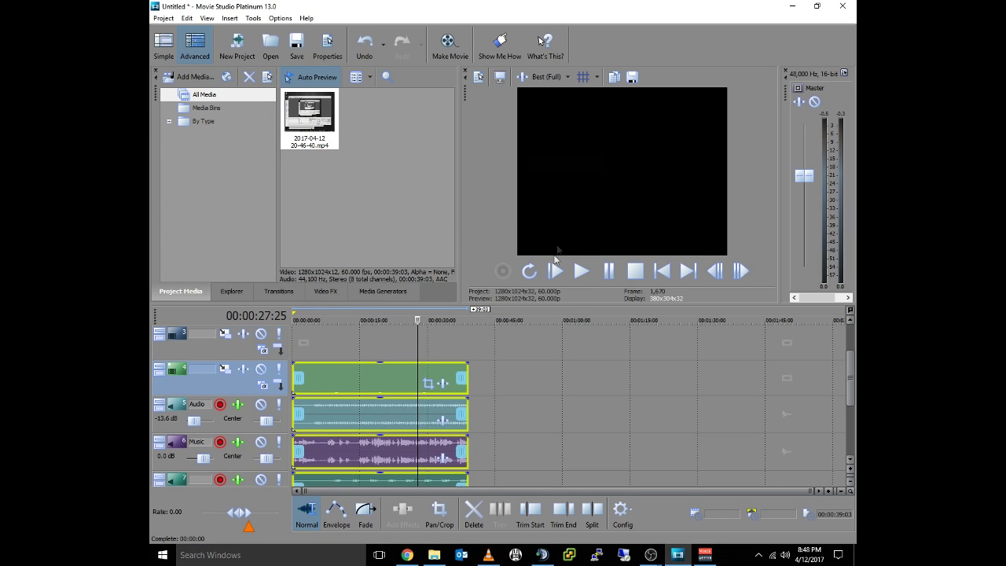
# Step: Unmute audio track 8 and examine the recording's video clip and each of its four audio clips on the timeline
pyautogui.moveTo(849, 381); pyautogui.dragTo(848, 408)
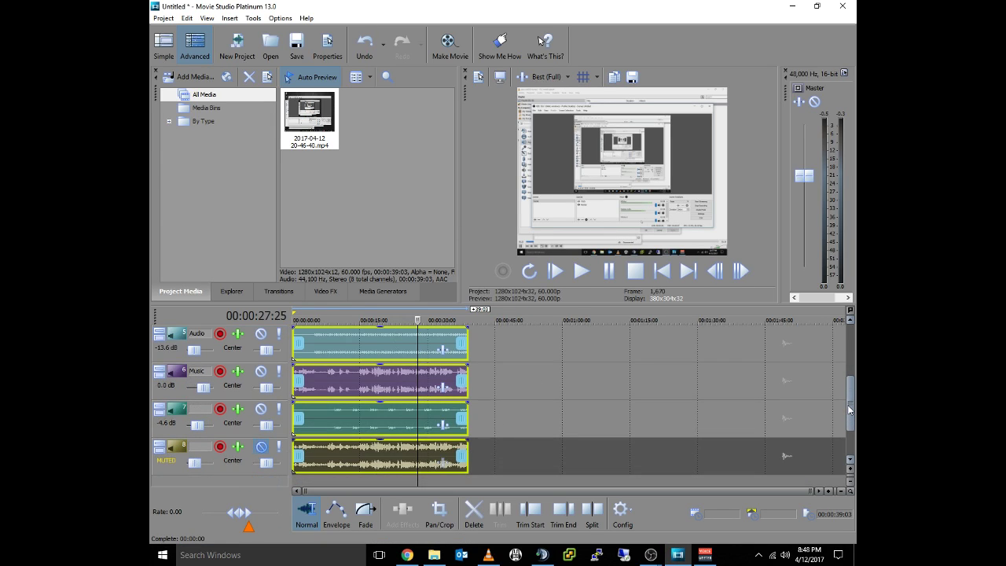
pyautogui.click(261, 448)
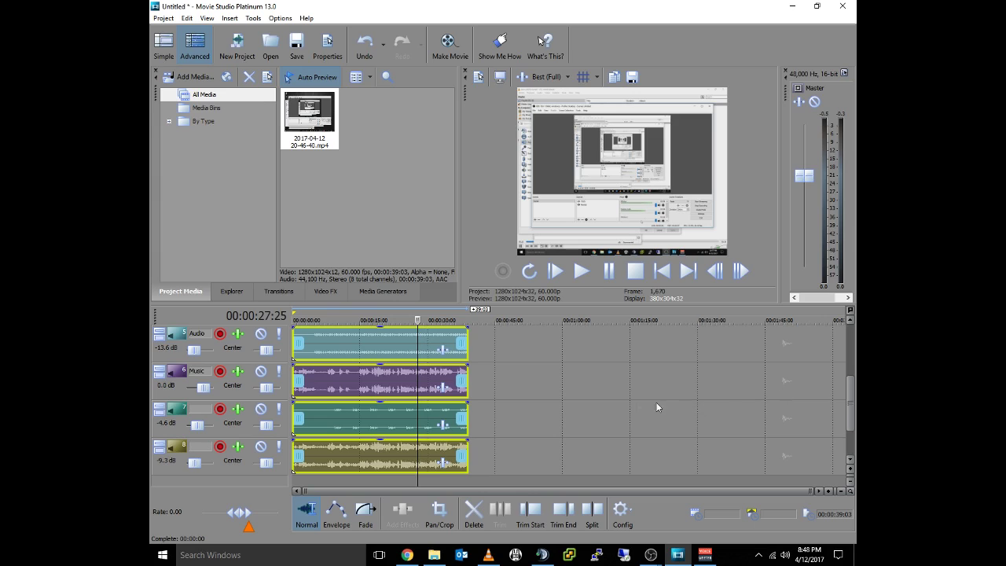
pyautogui.moveTo(850, 408); pyautogui.dragTo(850, 397)
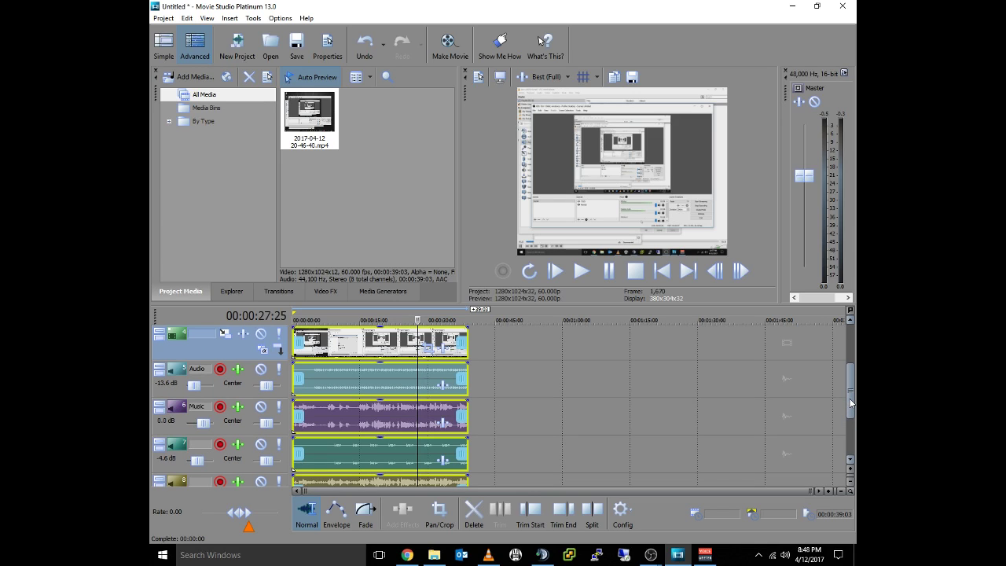
pyautogui.click(361, 344)
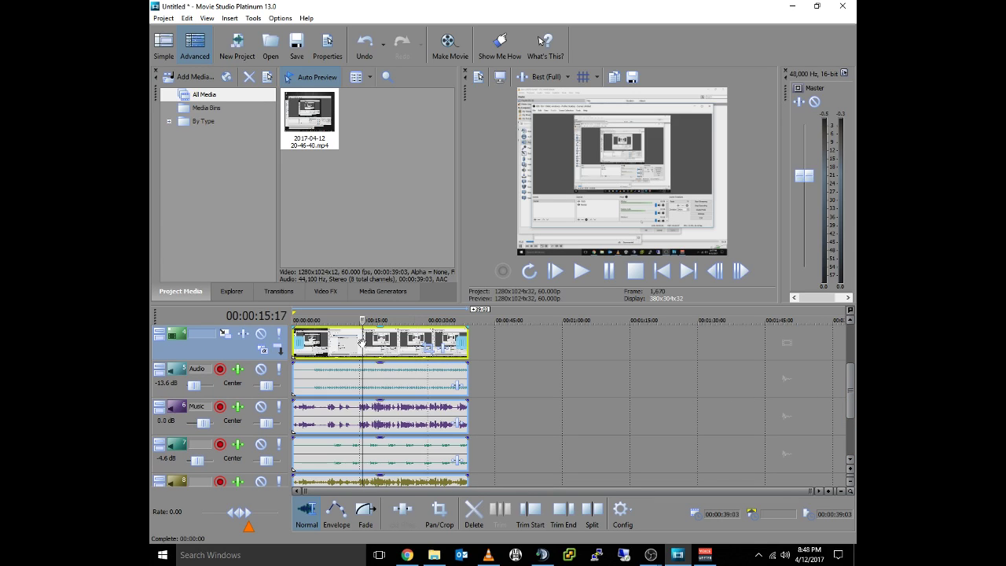
pyautogui.click(326, 386)
pyautogui.click(328, 412)
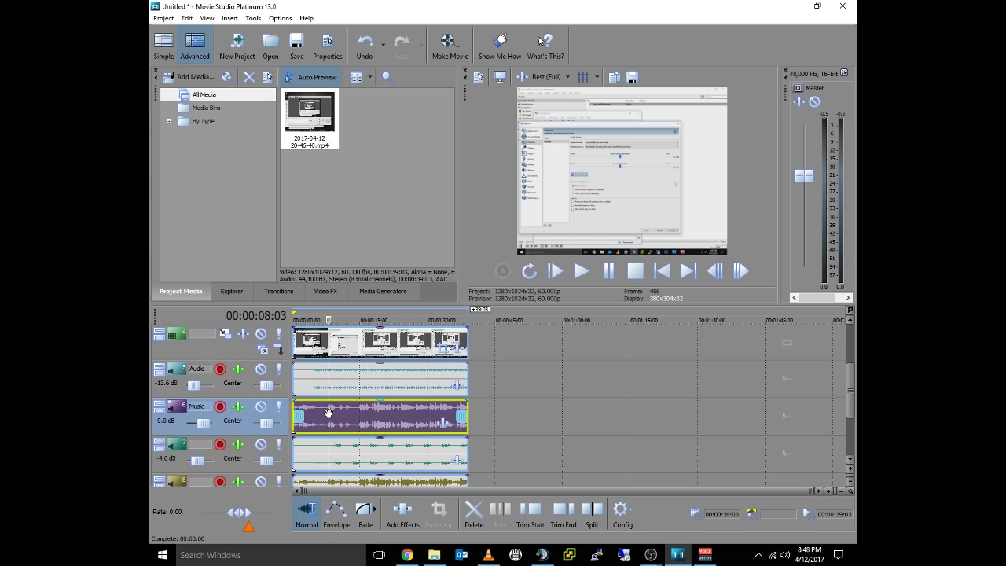
pyautogui.click(333, 463)
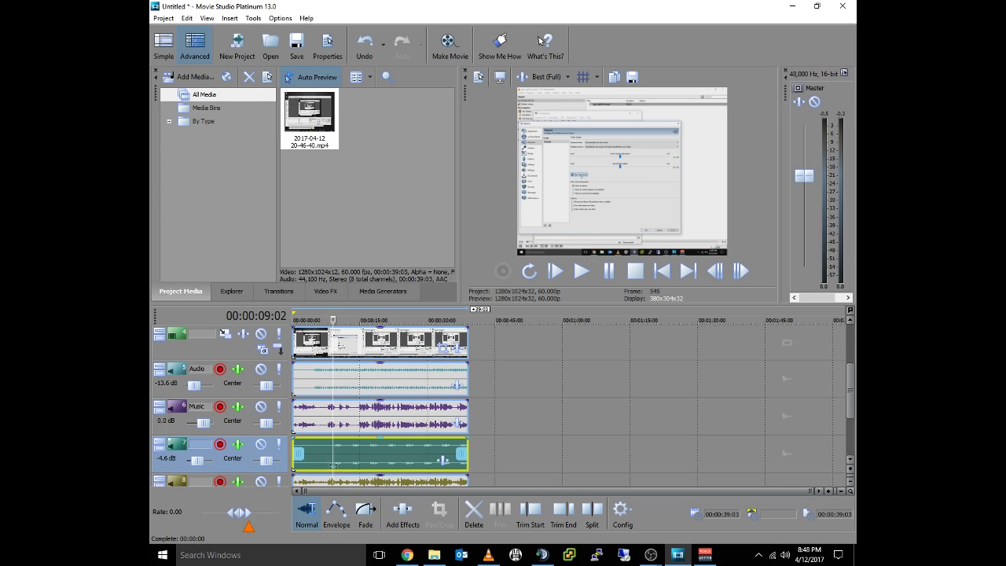
pyautogui.click(333, 481)
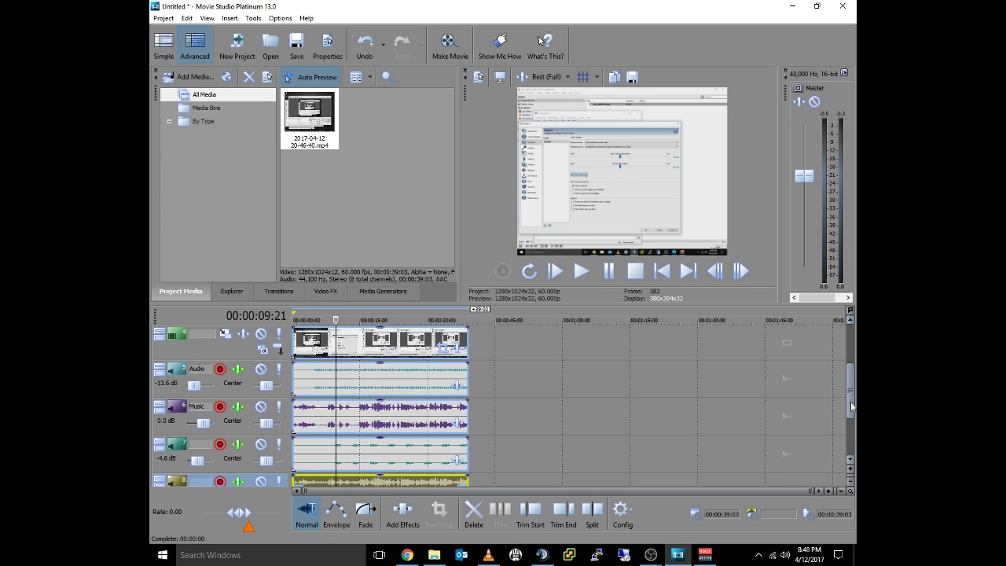
pyautogui.scroll(-1, 851, 406)
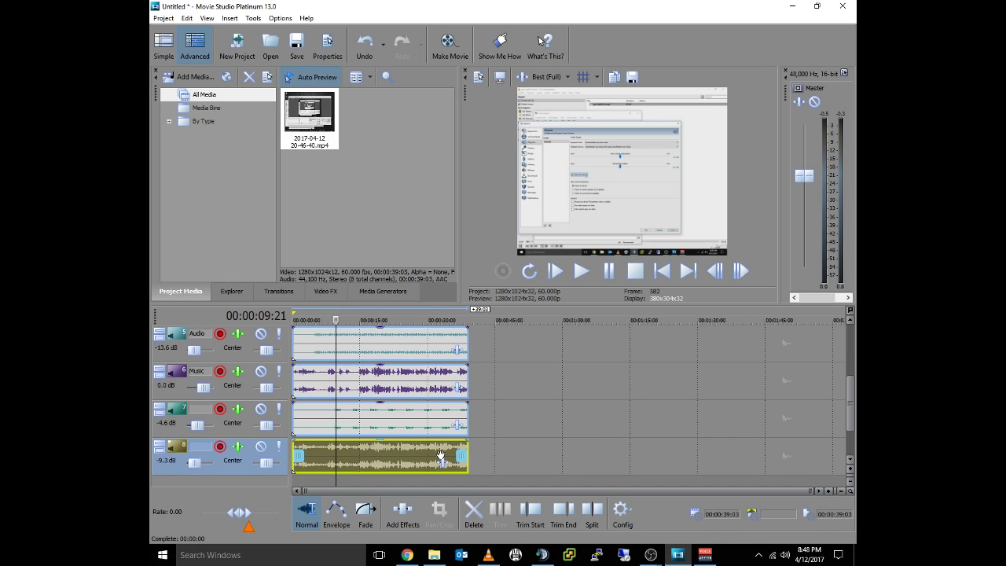
# Step: Return the playhead to the project start and mute track 8, track 7 and the Music track
pyautogui.click(661, 270)
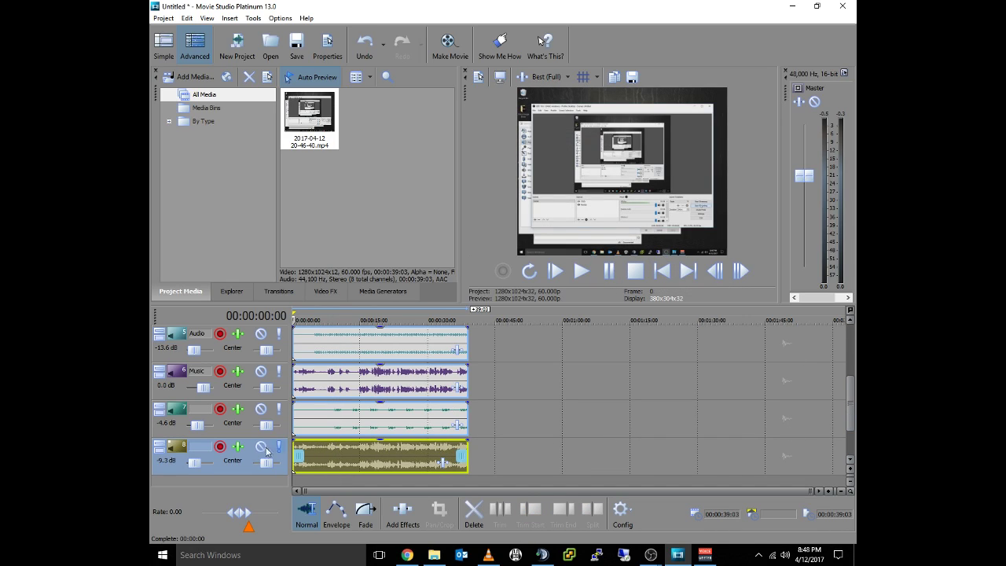
pyautogui.click(262, 447)
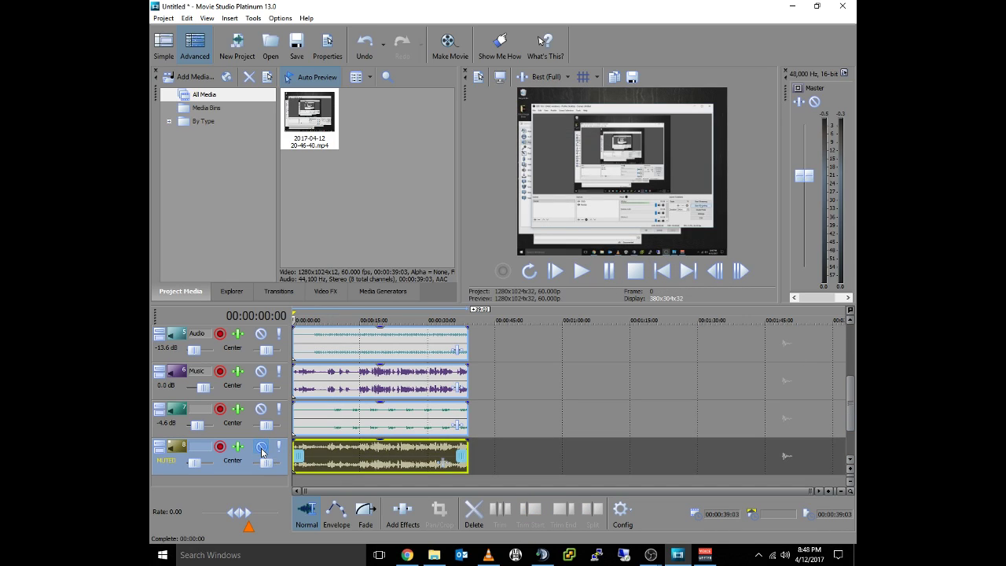
pyautogui.click(260, 410)
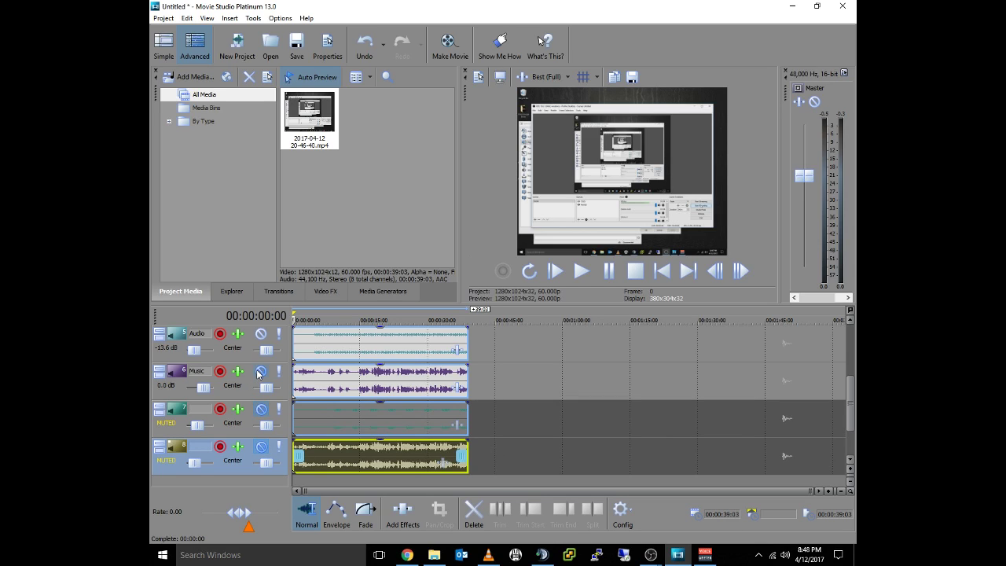
pyautogui.click(261, 371)
# Step: Play the timeline from about 4 seconds with only the Audio track audible
pyautogui.moveTo(847, 404); pyautogui.dragTo(848, 391)
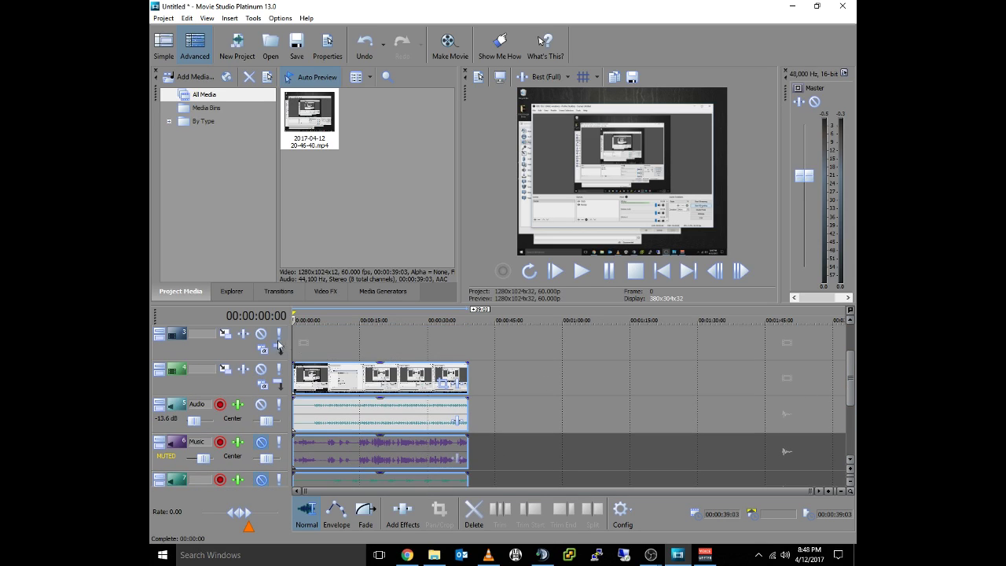
pyautogui.click(312, 338)
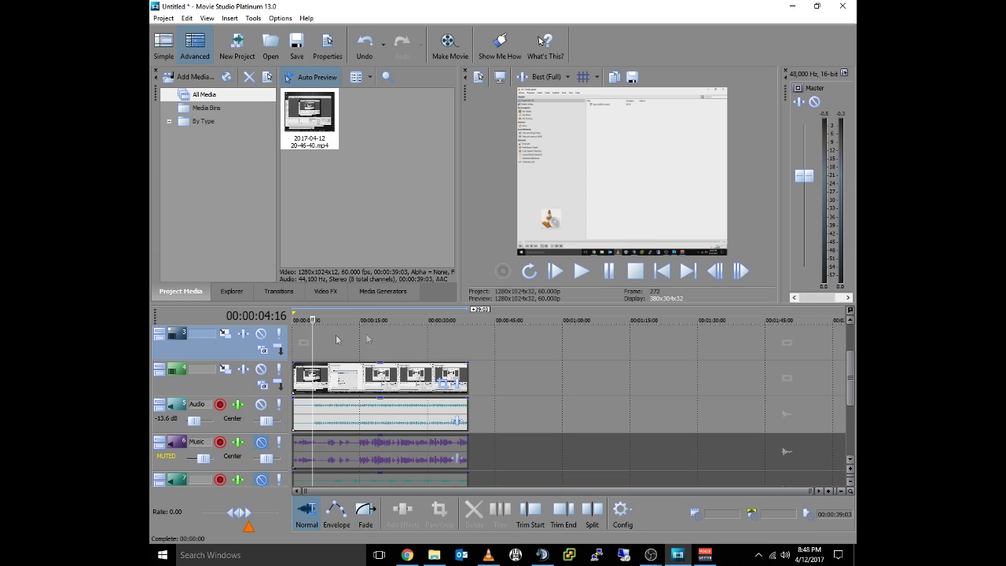
pyautogui.click(581, 270)
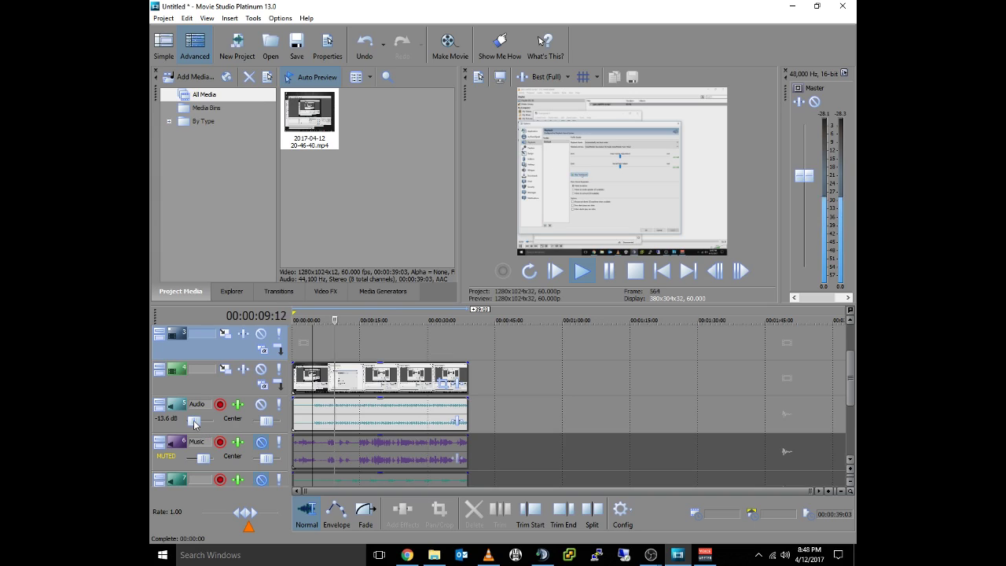
# Step: Try the Audio track's volume at 12.0 dB and 8.3 dB during playback and settle it at -5.3 dB
pyautogui.moveTo(194, 419); pyautogui.dragTo(218, 420)
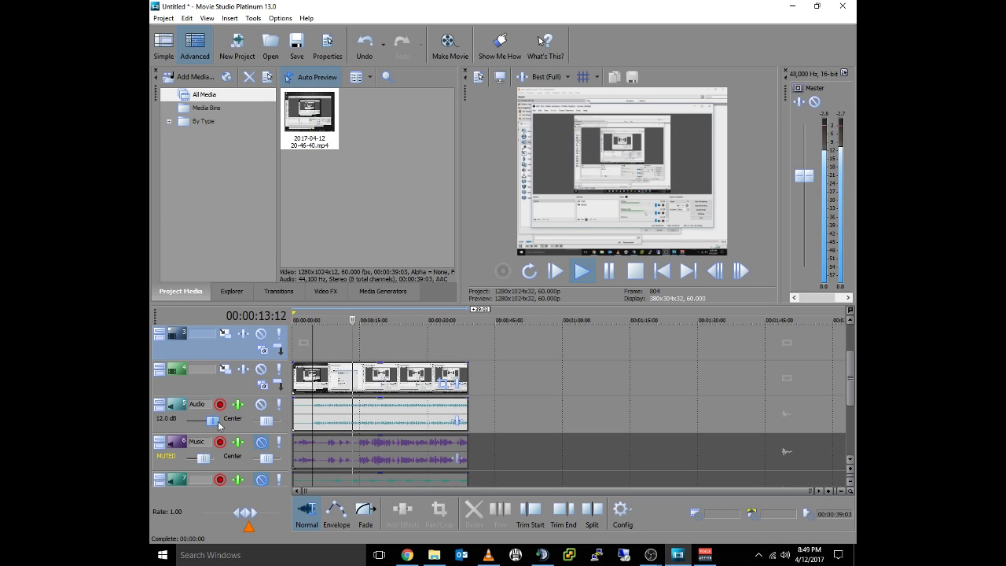
pyautogui.moveTo(218, 421)
pyautogui.mouseDown()
pyautogui.moveTo(198, 424)
pyautogui.moveTo(211, 424)
pyautogui.mouseUp()
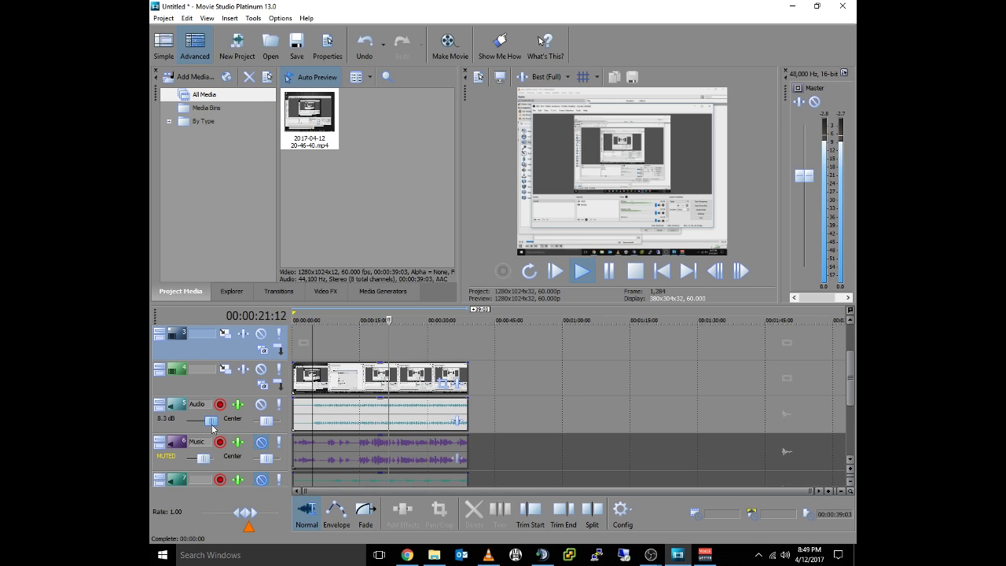
pyautogui.moveTo(211, 425); pyautogui.dragTo(198, 425)
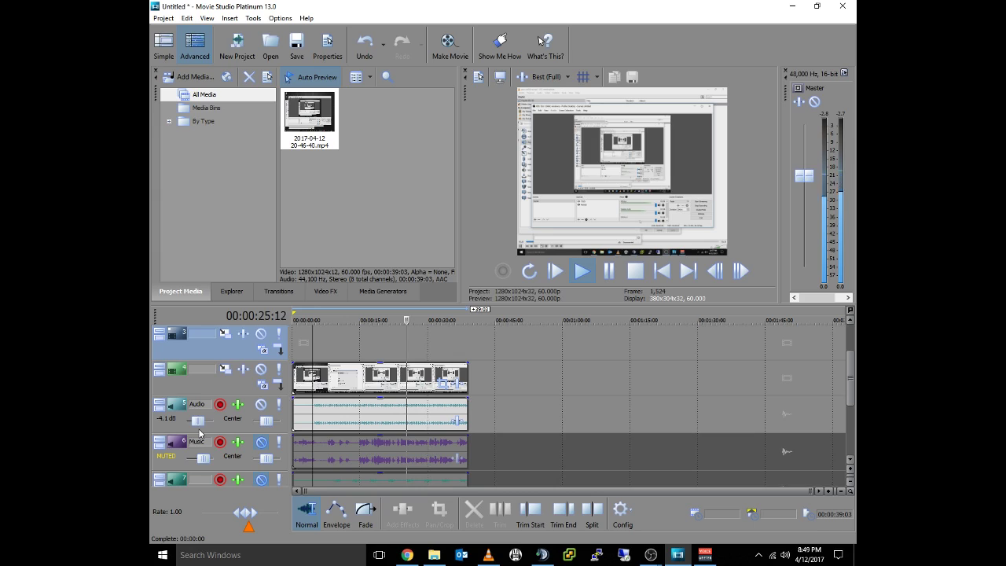
pyautogui.moveTo(202, 425); pyautogui.dragTo(200, 425)
# Step: Replay the timeline from about 4 seconds and unmute the Music track and track 7 during playback
pyautogui.click(312, 342)
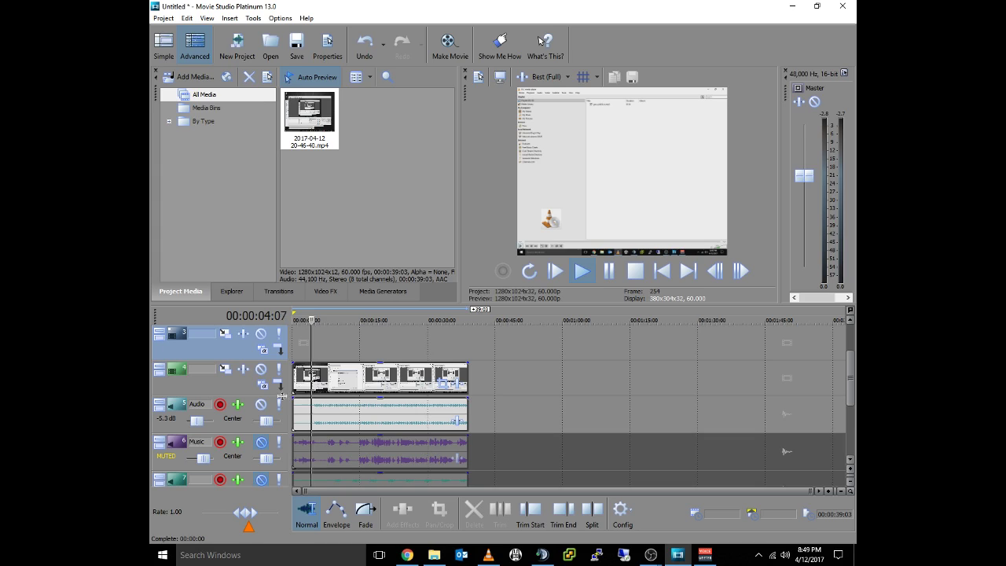
pyautogui.click(261, 442)
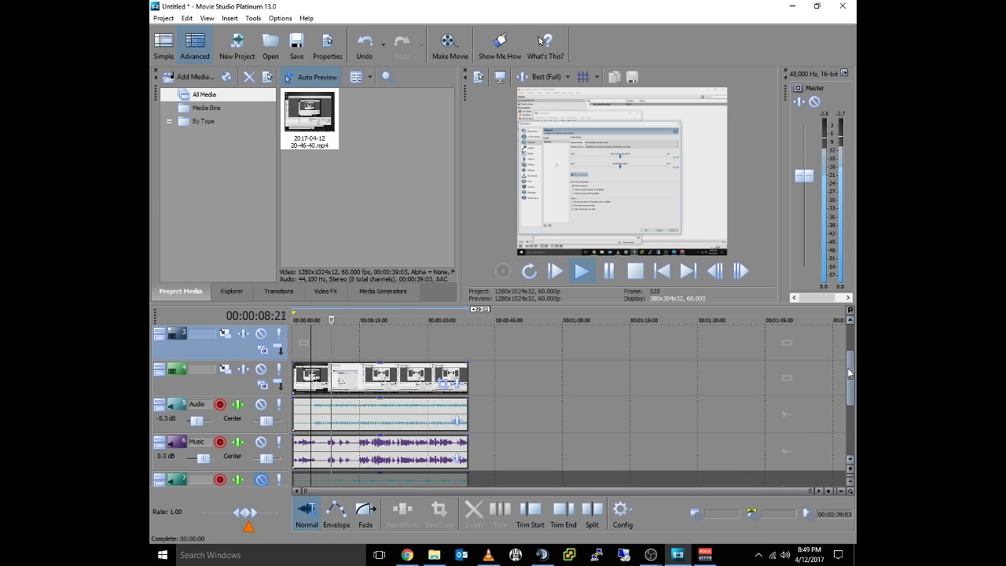
pyautogui.moveTo(848, 374); pyautogui.dragTo(848, 404)
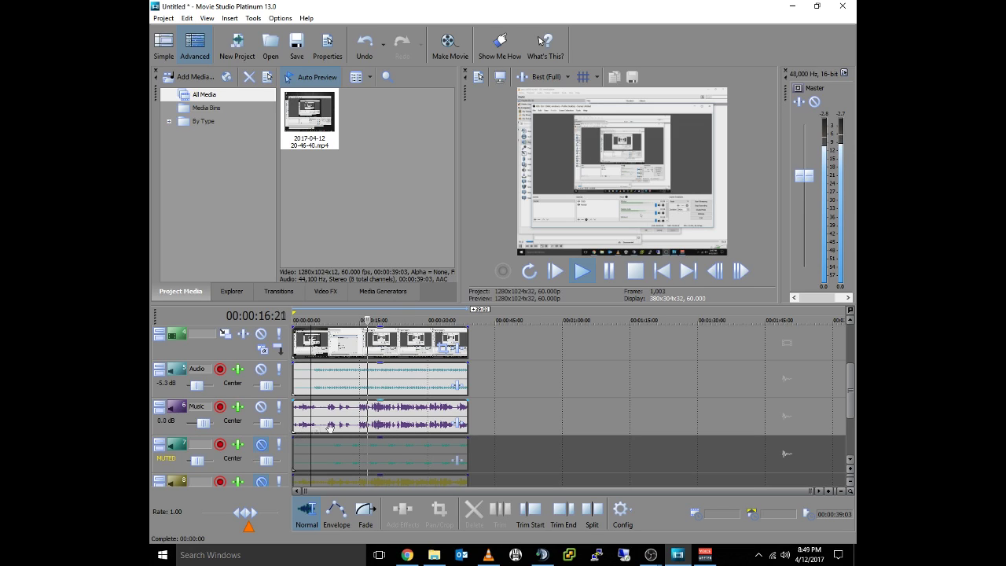
pyautogui.click(262, 447)
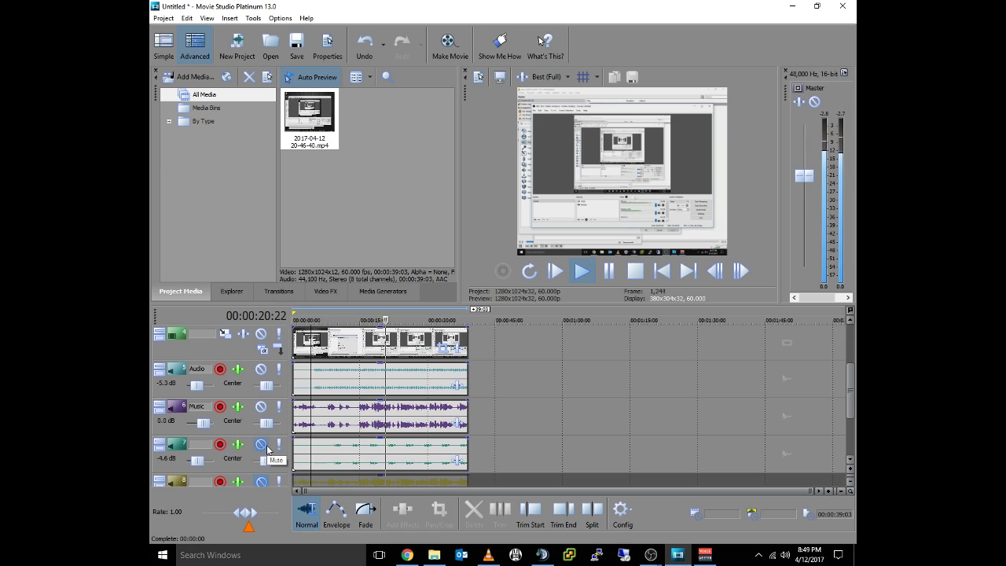
# Step: Set the Music track's volume to -2.9 dB and track 7's to -1.5 dB, then stop playback
pyautogui.moveTo(202, 423); pyautogui.dragTo(196, 425)
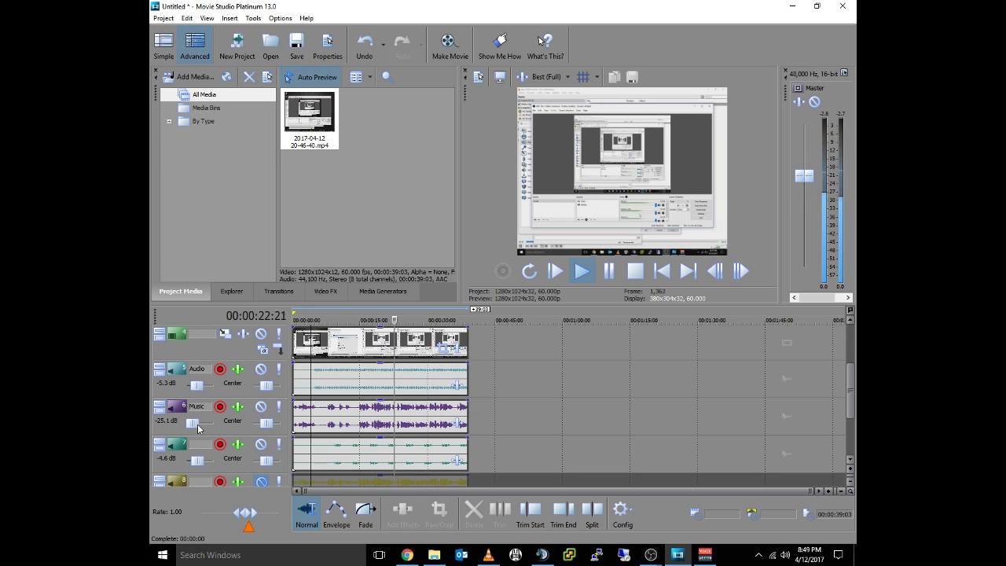
pyautogui.moveTo(197, 461); pyautogui.dragTo(201, 460)
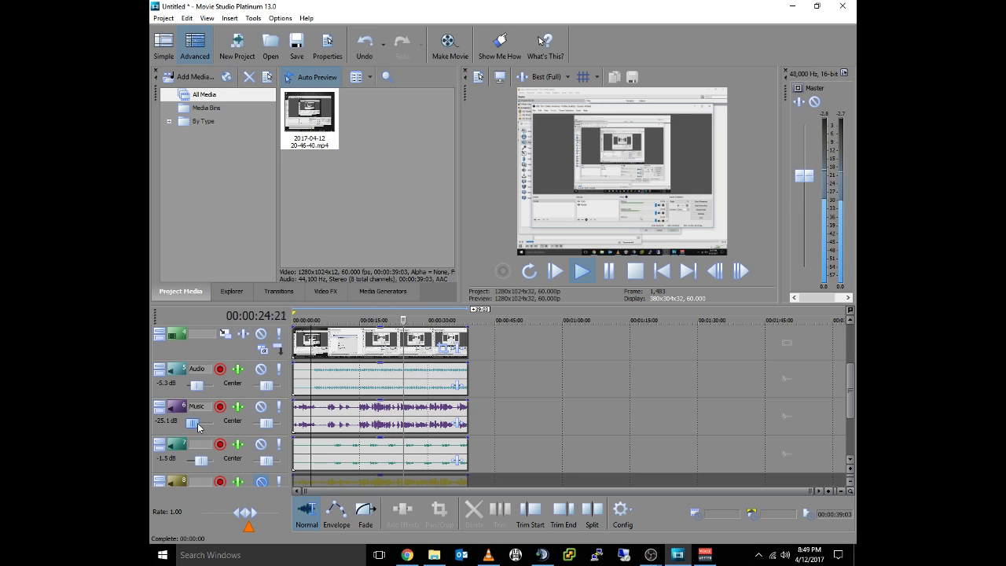
pyautogui.moveTo(193, 423); pyautogui.dragTo(205, 425)
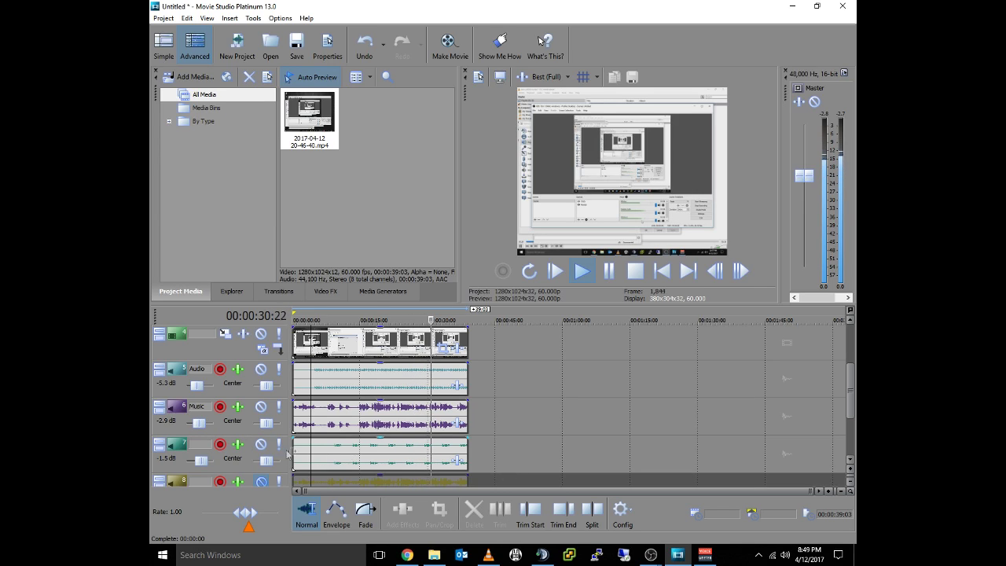
pyautogui.click(636, 272)
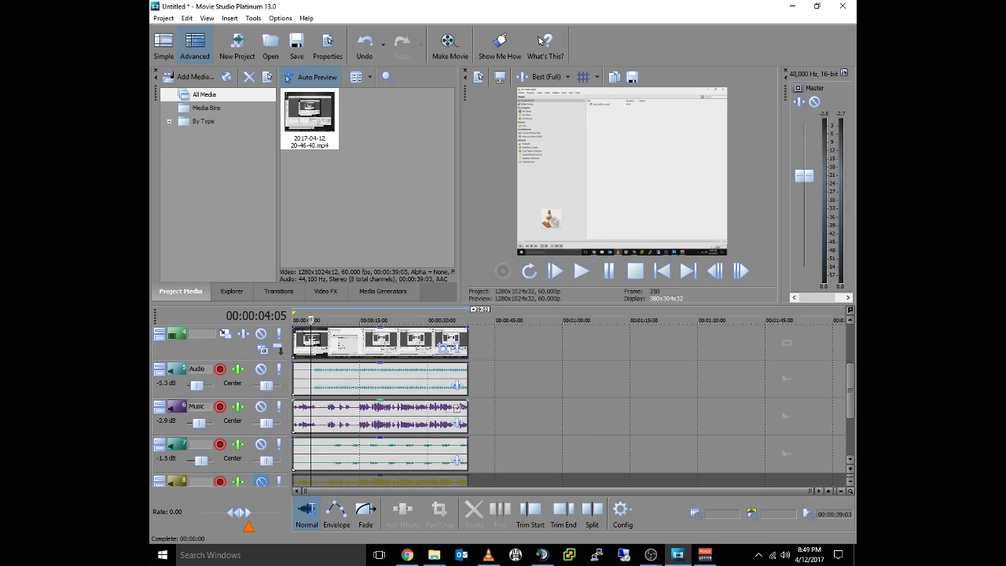
# Step: Mute track 7, Audio and Music, unmute track 8, and play the timeline from about 4 to 20 seconds
pyautogui.click(261, 444)
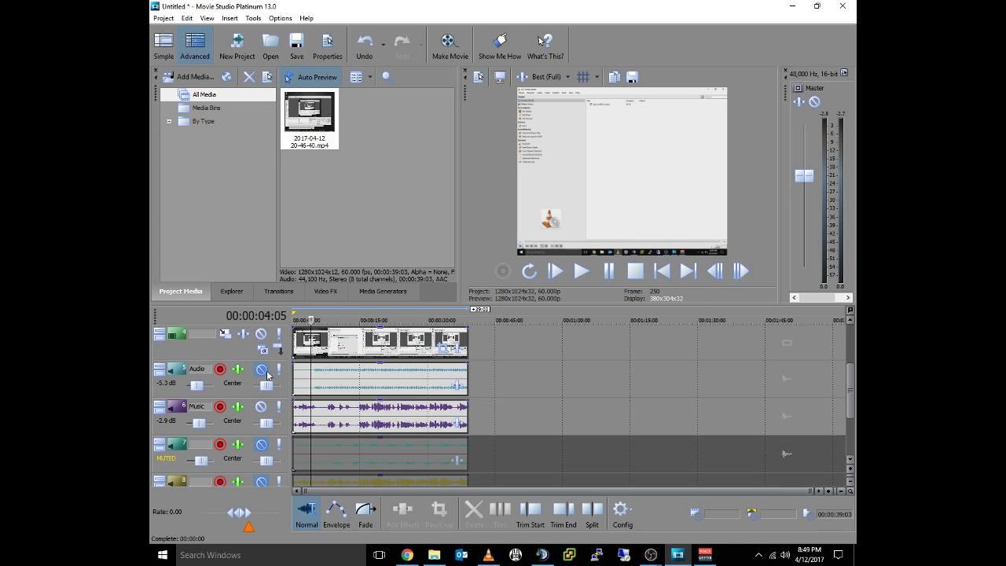
pyautogui.click(260, 368)
pyautogui.click(261, 406)
pyautogui.click(261, 481)
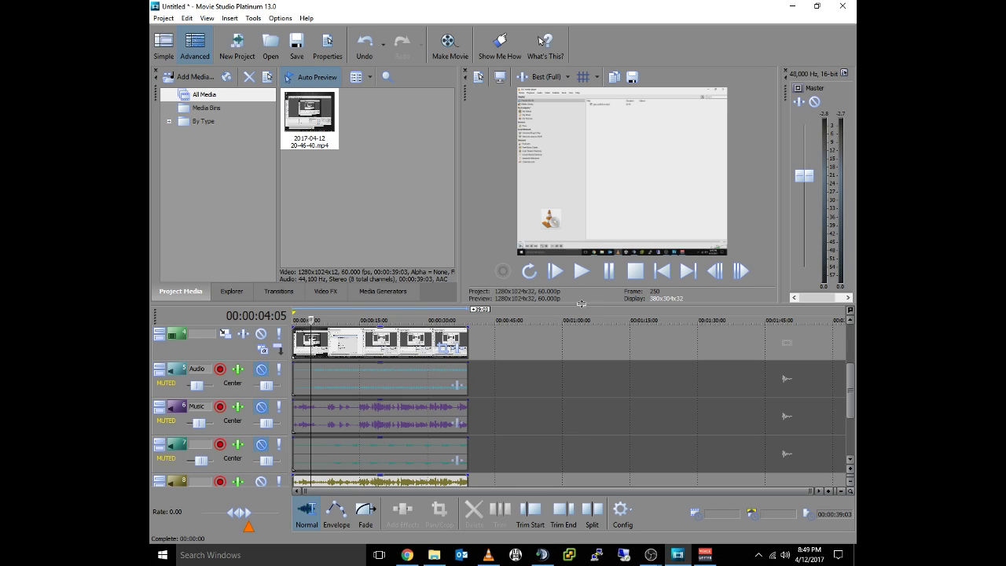
pyautogui.click(582, 270)
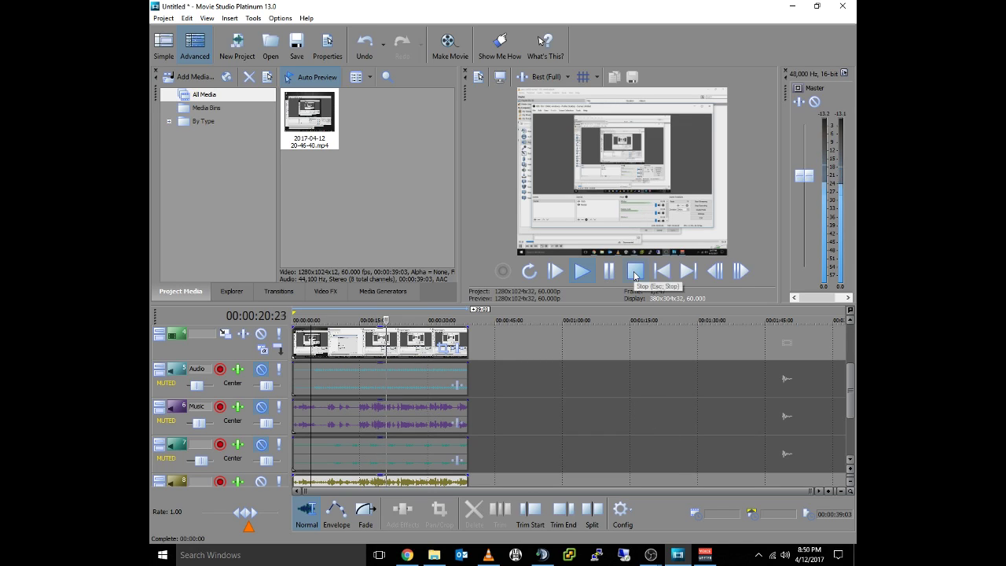
pyautogui.click(636, 272)
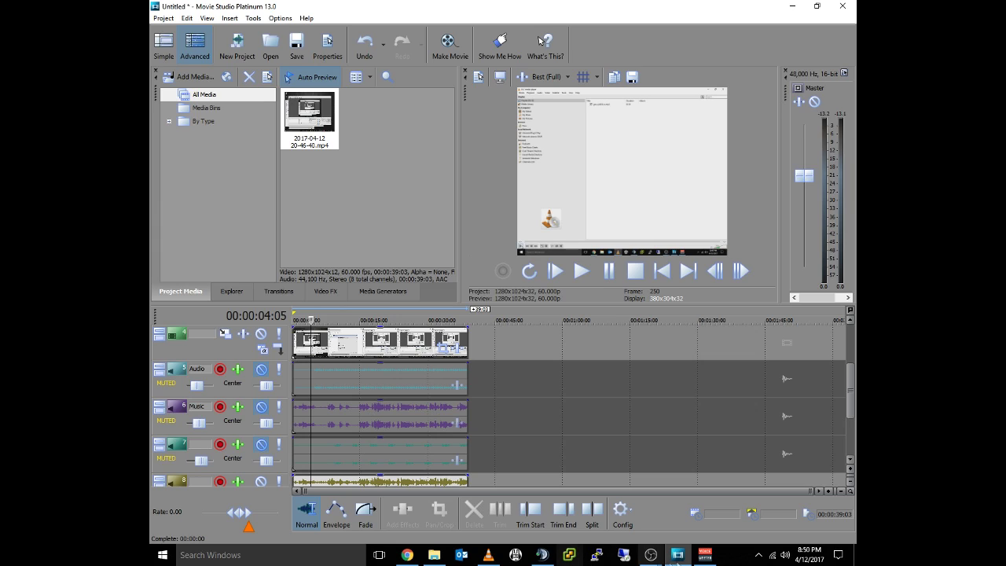
# Step: Switch to OBS Studio and review which tracks each audio source is assigned to in the Advanced Audio Properties
pyautogui.moveTo(650, 555)
pyautogui.click(736, 510)
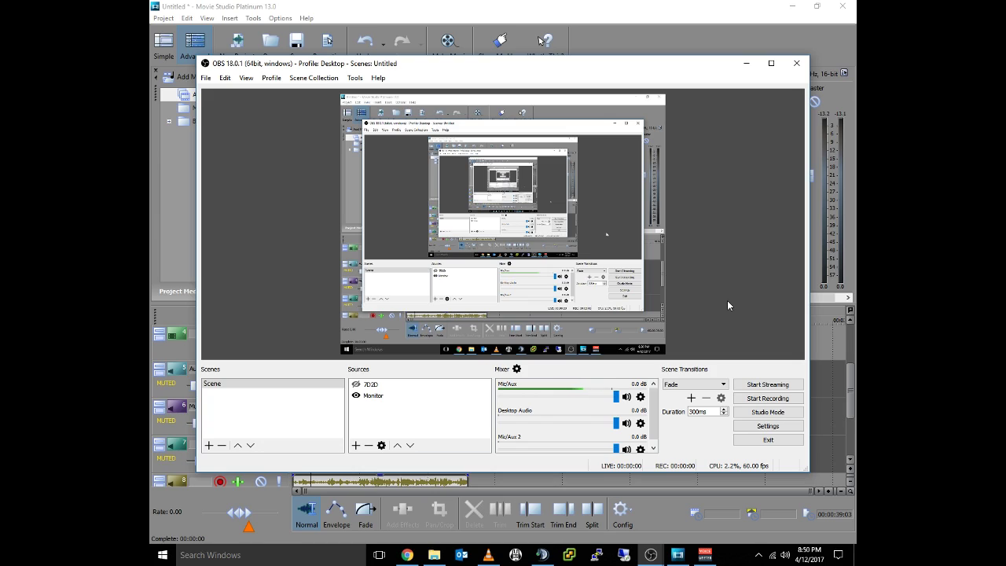
pyautogui.click(517, 369)
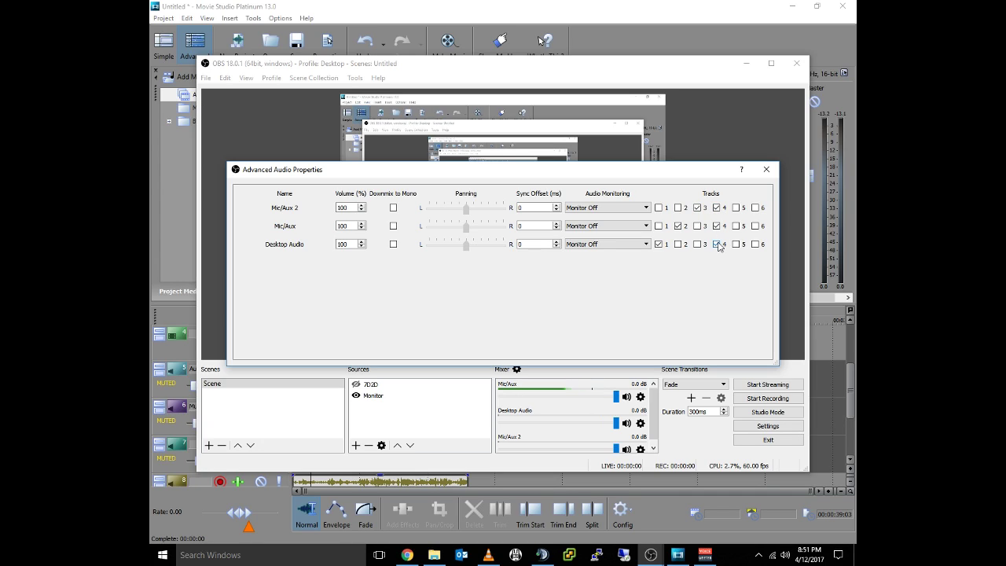
pyautogui.click(766, 169)
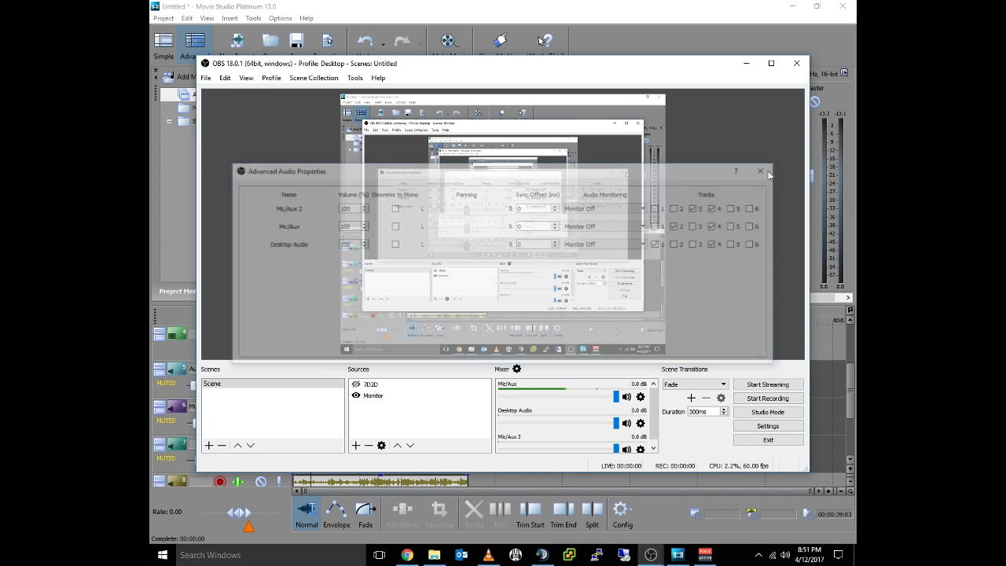
# Step: Check the streaming audio track selection in the Output settings and leave the settings without saving
pyautogui.click(205, 78)
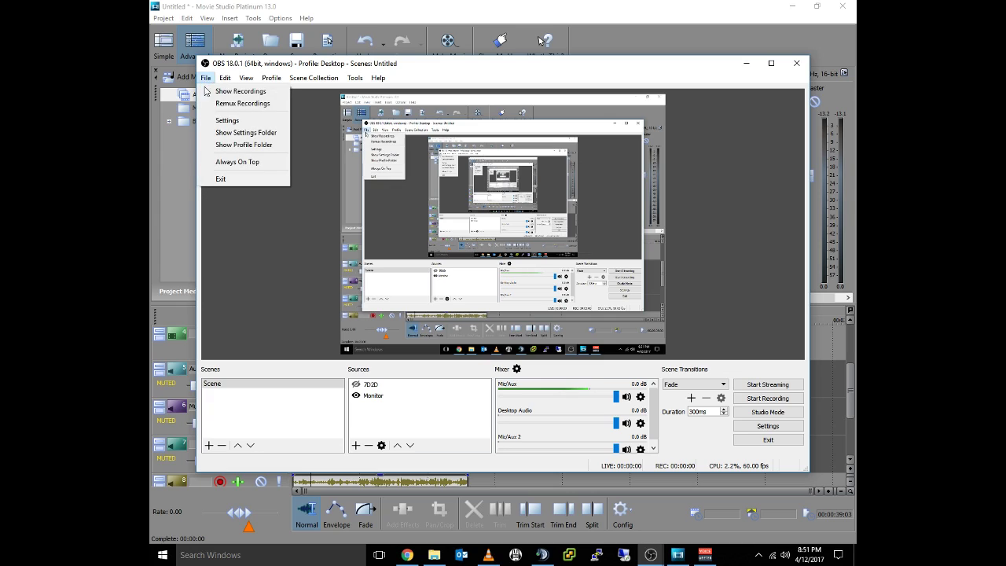
pyautogui.click(250, 124)
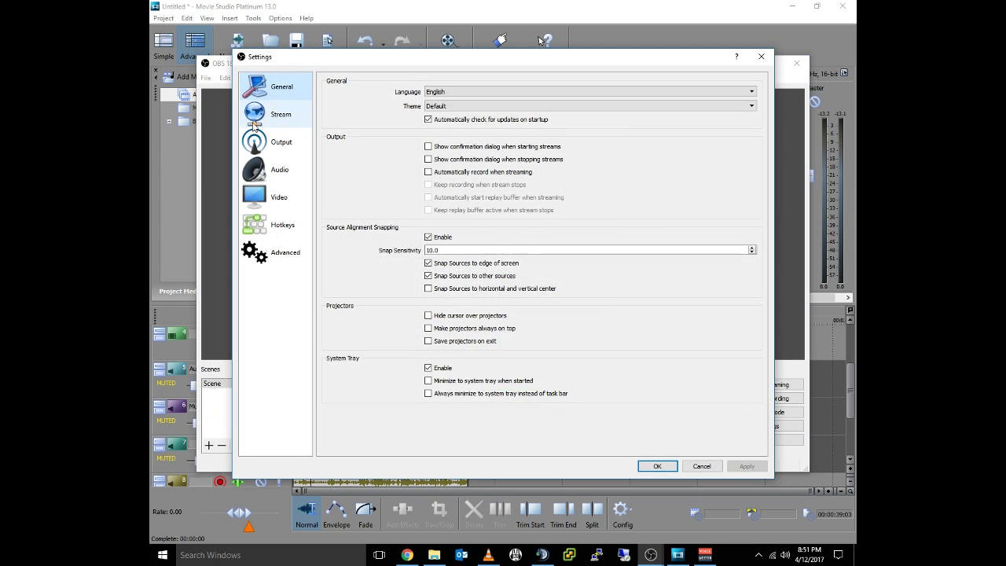
pyautogui.click(284, 147)
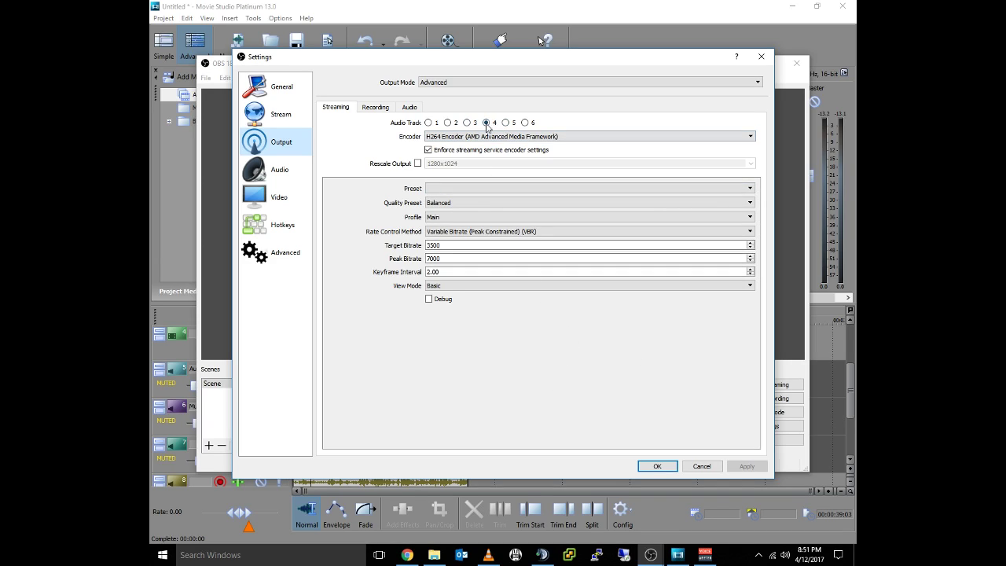
pyautogui.click(699, 466)
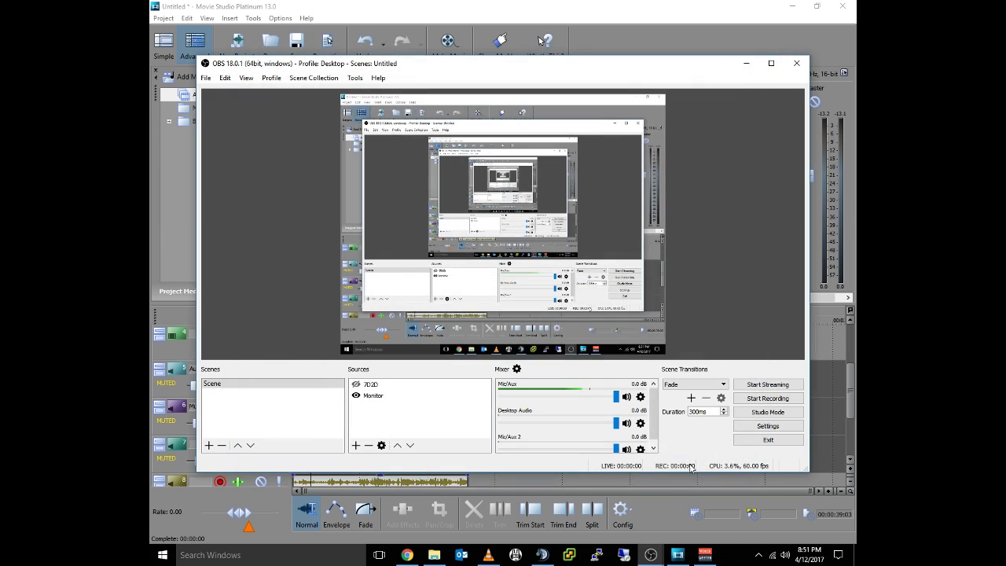
# Step: Recheck the track 3 assignment of Mic/Aux 2 in the Advanced Audio Properties and close the dialog
pyautogui.click(516, 369)
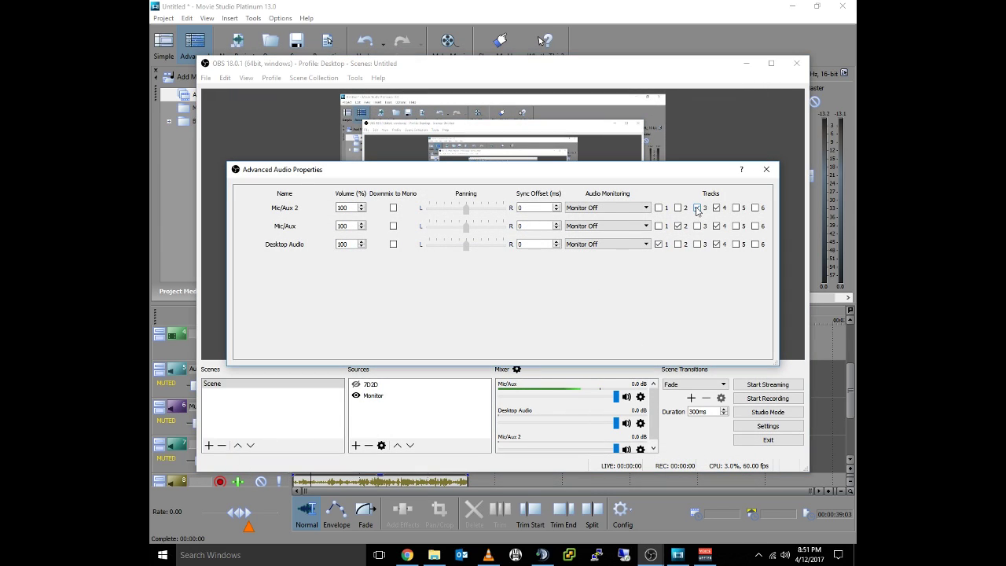
pyautogui.click(697, 208)
pyautogui.click(766, 169)
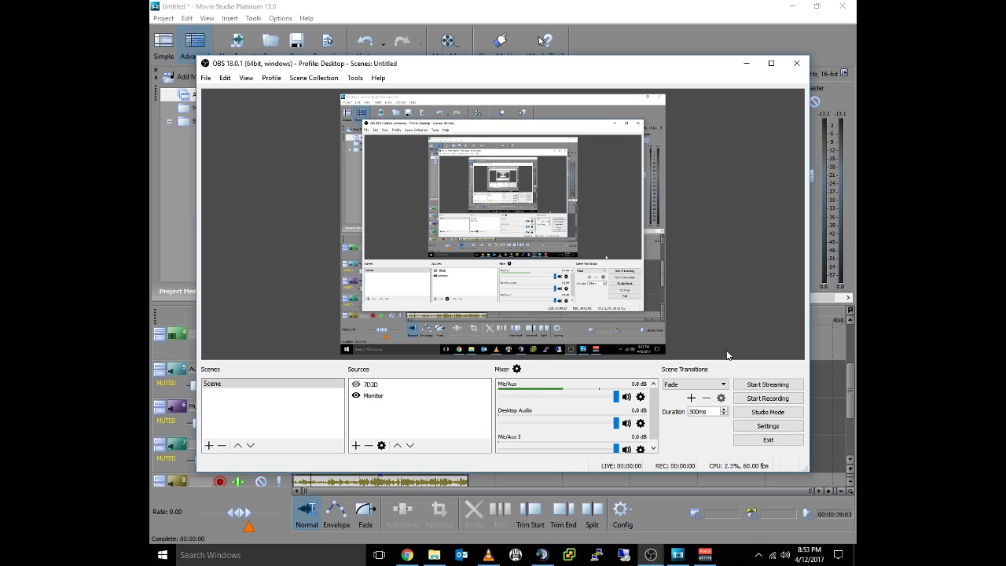
# Step: Switch to Voicemeeter Banana and show its About window with the website and donation options
pyautogui.click(705, 554)
pyautogui.click(720, 125)
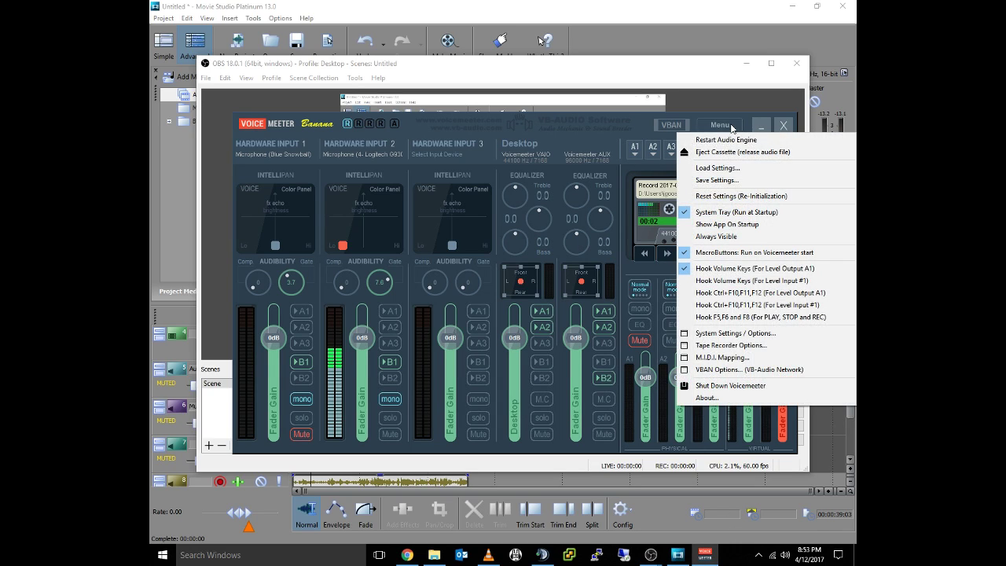
pyautogui.click(702, 398)
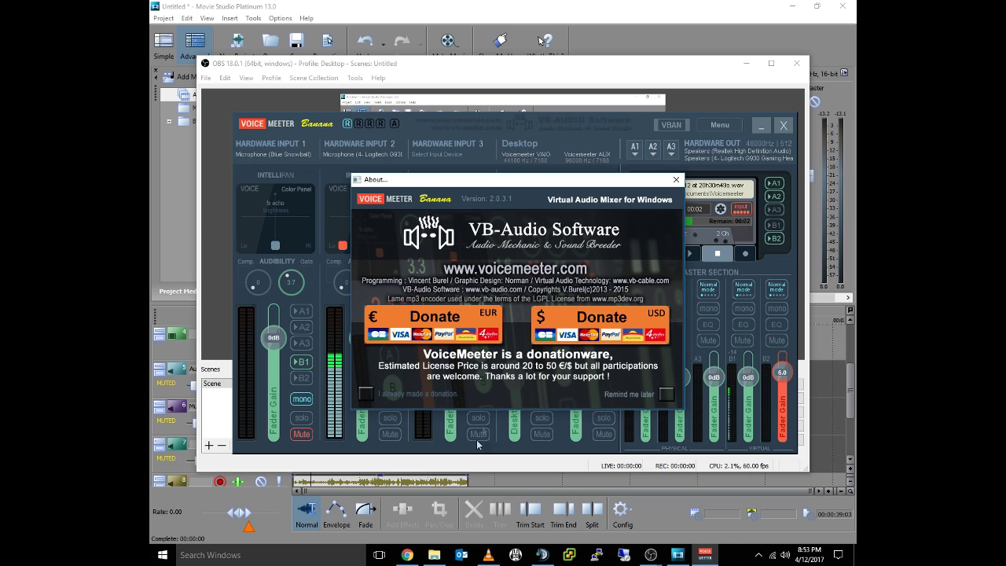
# Step: View the OBS Studio website in Chrome, then put away the browser, Voicemeeter's About window and its mixer
pyautogui.click(407, 554)
pyautogui.click(213, 10)
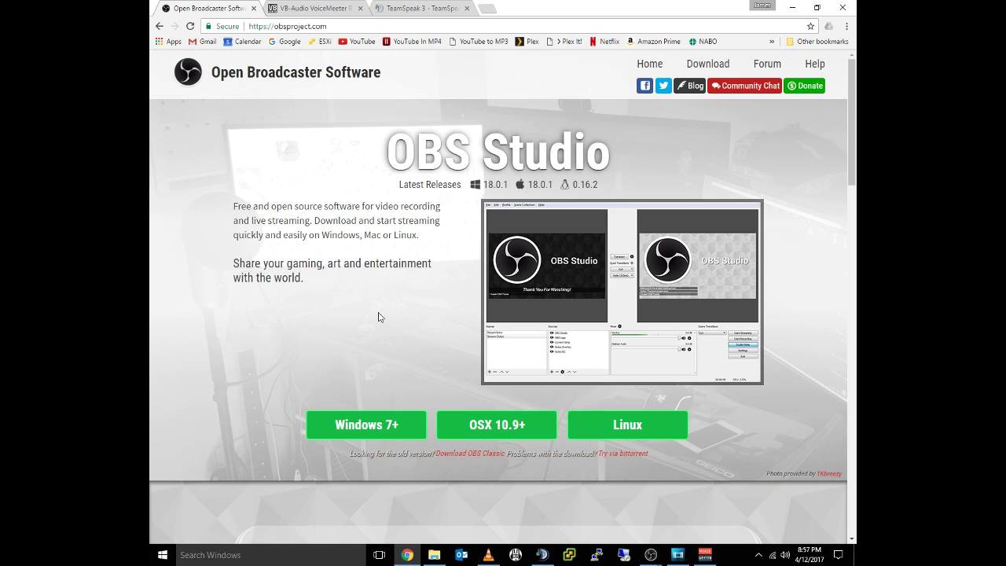
pyautogui.click(789, 8)
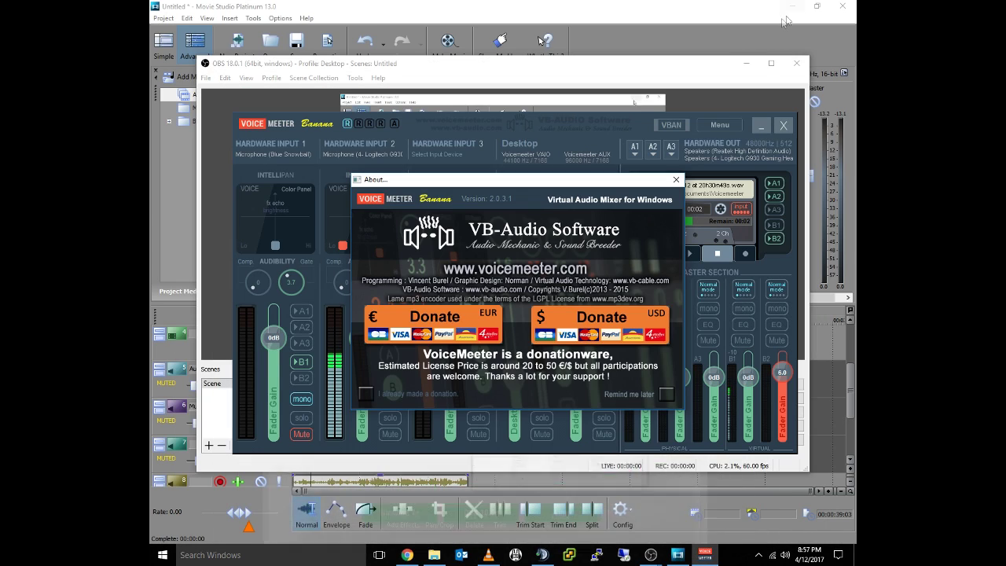
pyautogui.click(677, 180)
pyautogui.click(761, 125)
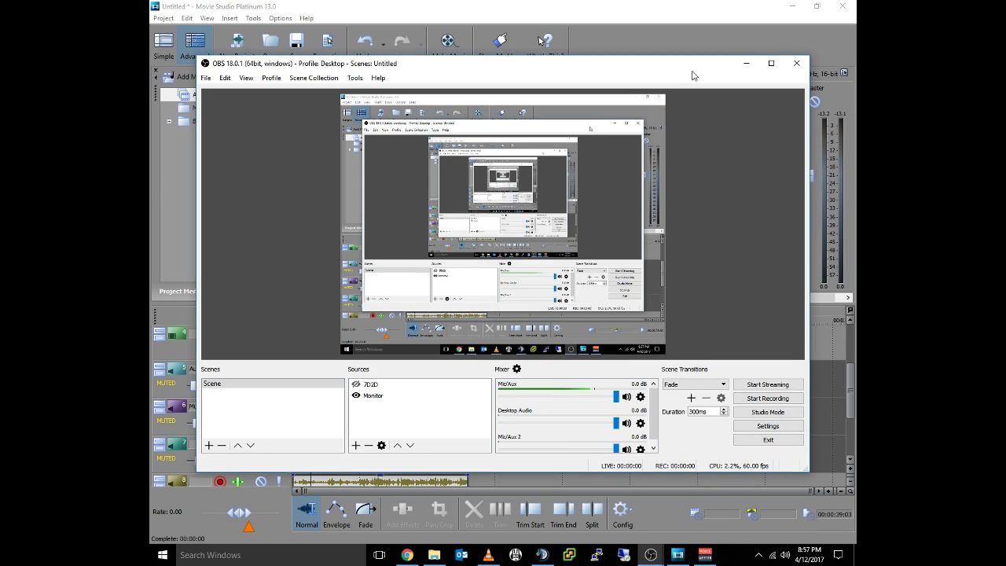